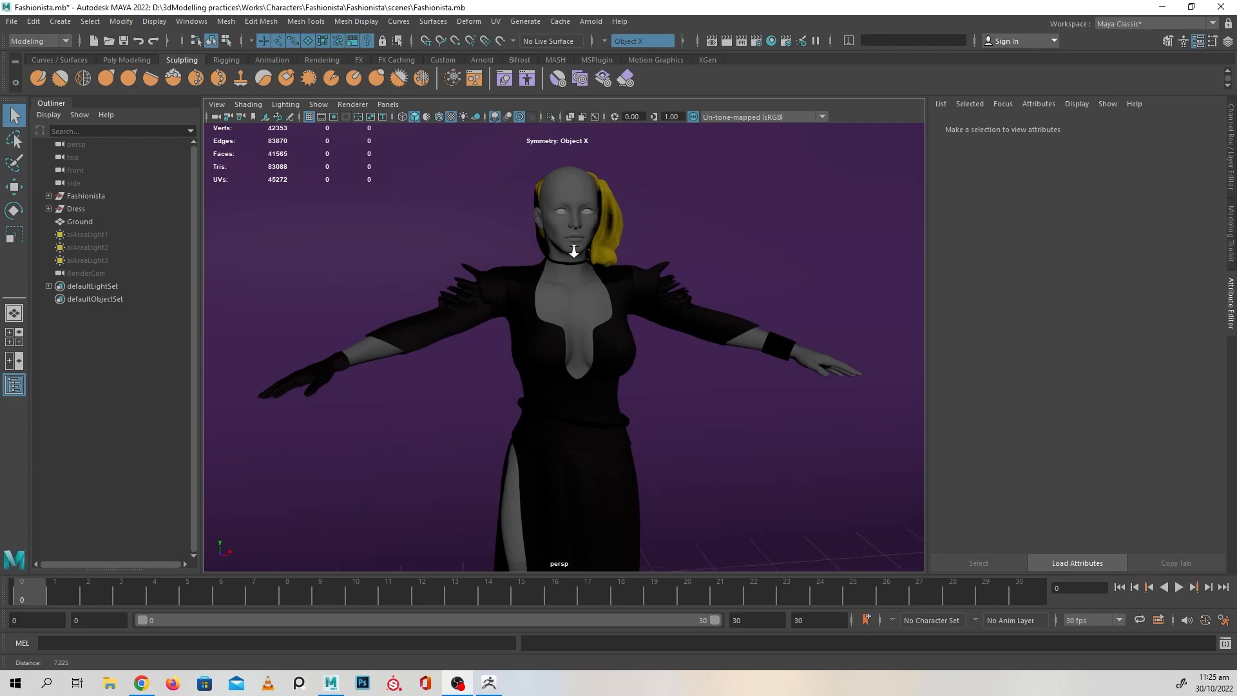
Examine the Fashionista character's face, hair, dress, shoulder details and arms from several angles and distances.
{"action": "scroll", "coordinate": [560, 225], "scroll_direction": "up", "scroll_amount": 5}
{"action": "middle_click_drag", "start_coordinate": [591, 221], "coordinate": [552, 386], "text": "alt"}
{"action": "scroll", "coordinate": [671, 398], "scroll_direction": "up", "scroll_amount": 5}
{"action": "middle_click_drag", "start_coordinate": [670, 398], "coordinate": [624, 351], "text": "alt"}
{"action": "mouse_move", "coordinate": [624, 351]}
{"action": "left_mouse_down", "text": "alt"}
{"action": "mouse_move", "coordinate": [593, 350]}
{"action": "mouse_move", "coordinate": [607, 354]}
{"action": "left_mouse_up", "text": "alt"}
{"action": "left_click_drag", "start_coordinate": [736, 269], "coordinate": [552, 345], "text": "alt"}
{"action": "mouse_move", "coordinate": [552, 346]}
{"action": "right_mouse_down", "text": "alt"}
{"action": "mouse_move", "coordinate": [605, 374]}
{"action": "mouse_move", "coordinate": [557, 354]}
{"action": "mouse_move", "coordinate": [570, 338]}
{"action": "right_mouse_up", "text": "alt"}
{"action": "middle_click_drag", "start_coordinate": [670, 309], "coordinate": [543, 357], "text": "alt"}
{"action": "right_click_drag", "start_coordinate": [599, 342], "coordinate": [505, 326], "text": "alt"}
{"action": "middle_click_drag", "start_coordinate": [585, 515], "coordinate": [695, 187], "text": "alt"}
{"action": "right_click_drag", "start_coordinate": [683, 303], "coordinate": [563, 329], "text": "alt"}
{"action": "middle_click_drag", "start_coordinate": [565, 451], "coordinate": [609, 335], "text": "alt"}
{"action": "left_click_drag", "start_coordinate": [567, 390], "coordinate": [701, 403], "text": "alt"}
{"action": "middle_click_drag", "start_coordinate": [701, 403], "coordinate": [660, 384], "text": "alt"}
{"action": "left_click_drag", "start_coordinate": [661, 384], "coordinate": [560, 378], "text": "alt"}
{"action": "middle_click_drag", "start_coordinate": [612, 354], "coordinate": [530, 445], "text": "alt"}
{"action": "right_click_drag", "start_coordinate": [548, 402], "coordinate": [503, 393], "text": "alt"}
{"action": "left_click_drag", "start_coordinate": [504, 393], "coordinate": [538, 389], "text": "alt"}
{"action": "middle_click_drag", "start_coordinate": [550, 361], "coordinate": [558, 414], "text": "alt"}
{"action": "right_click_drag", "start_coordinate": [558, 415], "coordinate": [588, 447], "text": "alt"}
{"action": "middle_click_drag", "start_coordinate": [588, 447], "coordinate": [580, 395], "text": "alt"}
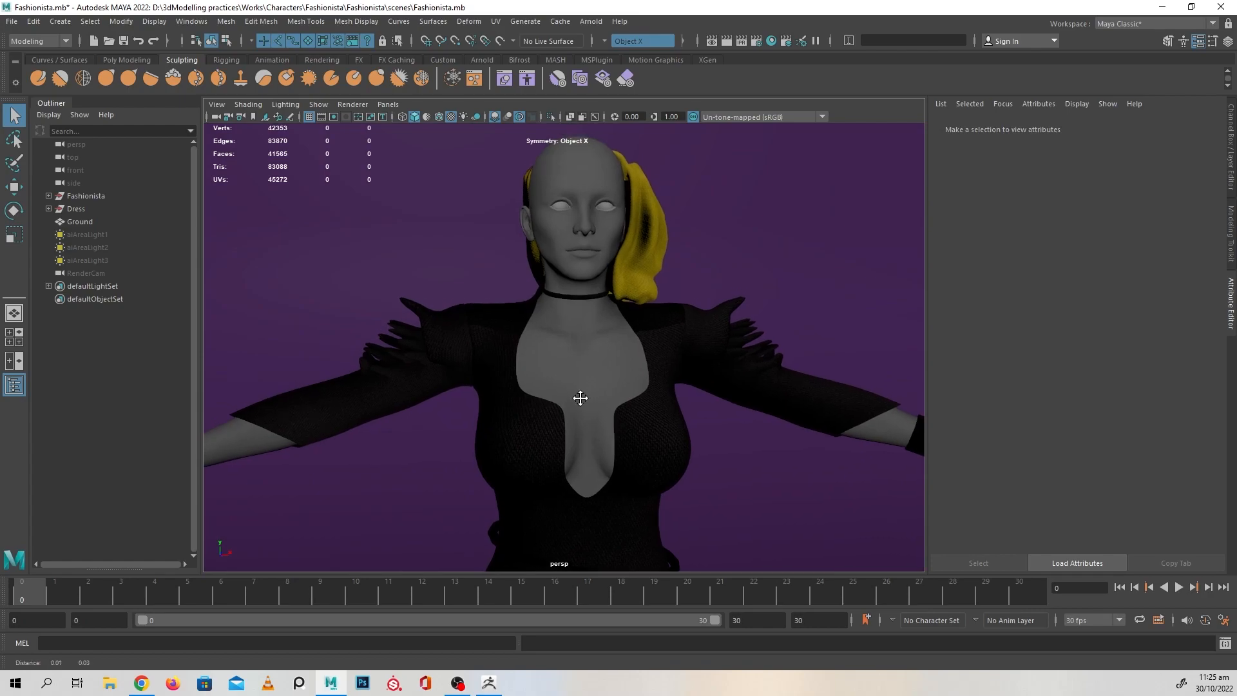
{"action": "right_click_drag", "start_coordinate": [580, 395], "coordinate": [585, 456], "text": "alt"}
{"action": "left_click_drag", "start_coordinate": [585, 456], "coordinate": [560, 435], "text": "alt"}
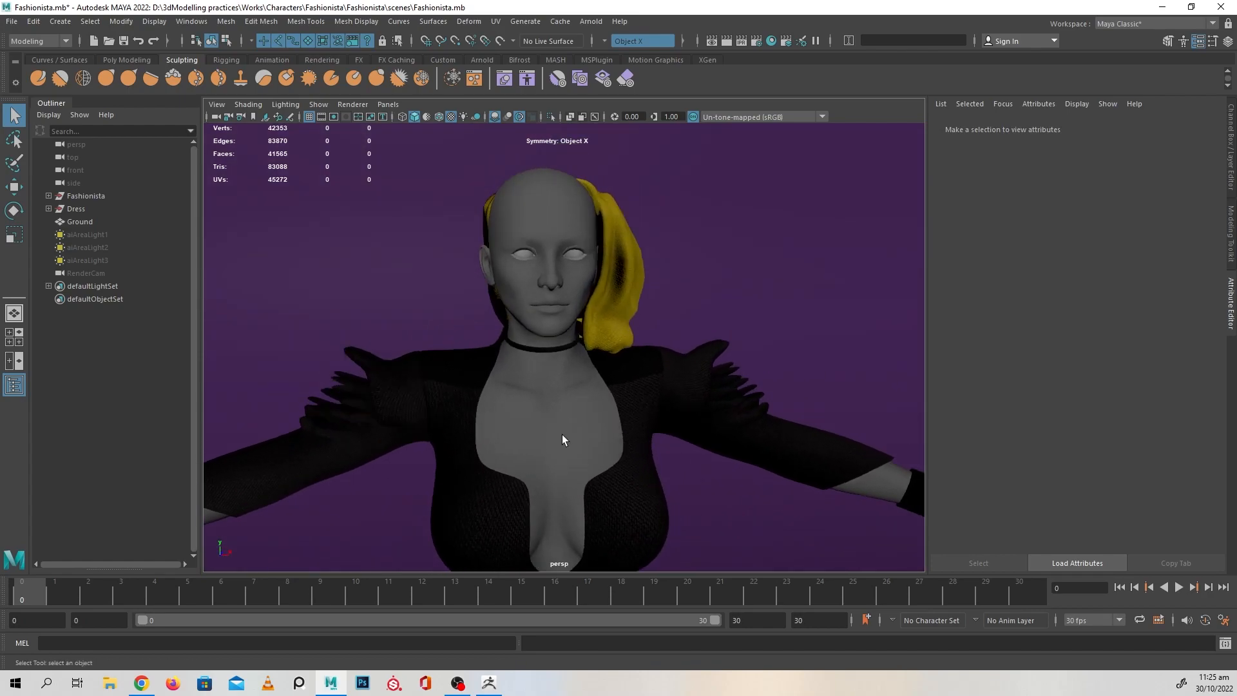
Export only the character's body mesh as BasemeshLow.fbx into the Fashionista scenes folder.
{"action": "left_click", "coordinate": [554, 400]}
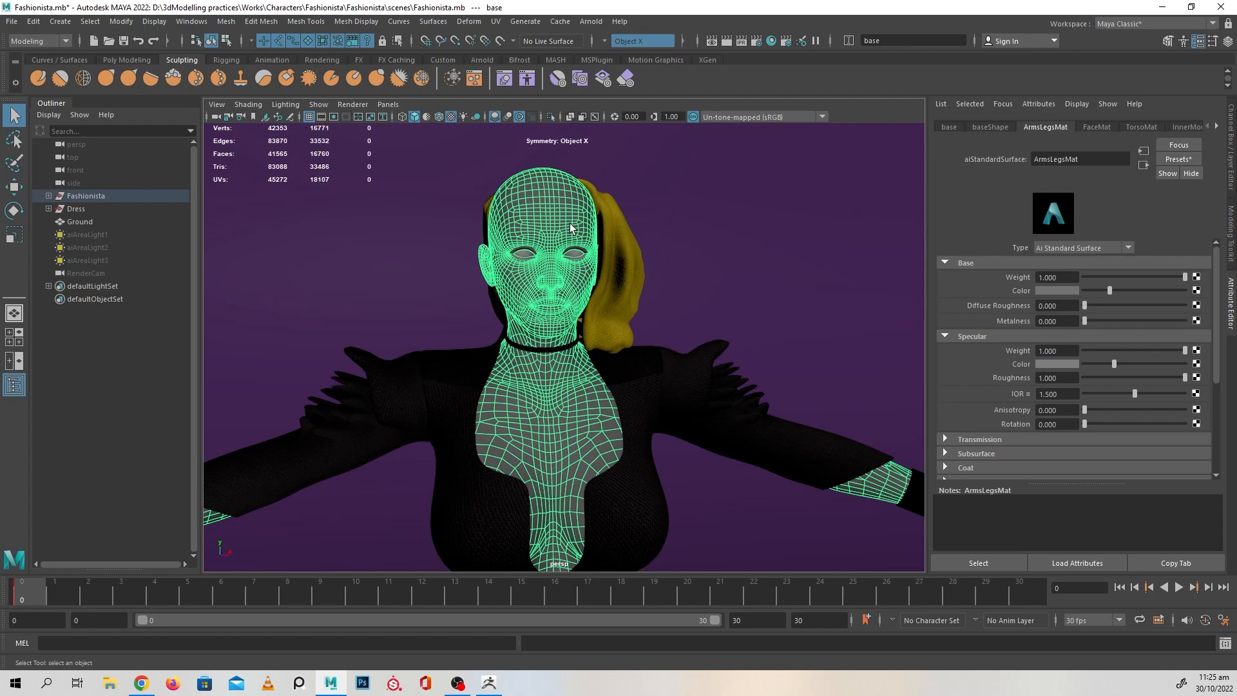
{"action": "left_click", "coordinate": [21, 25]}
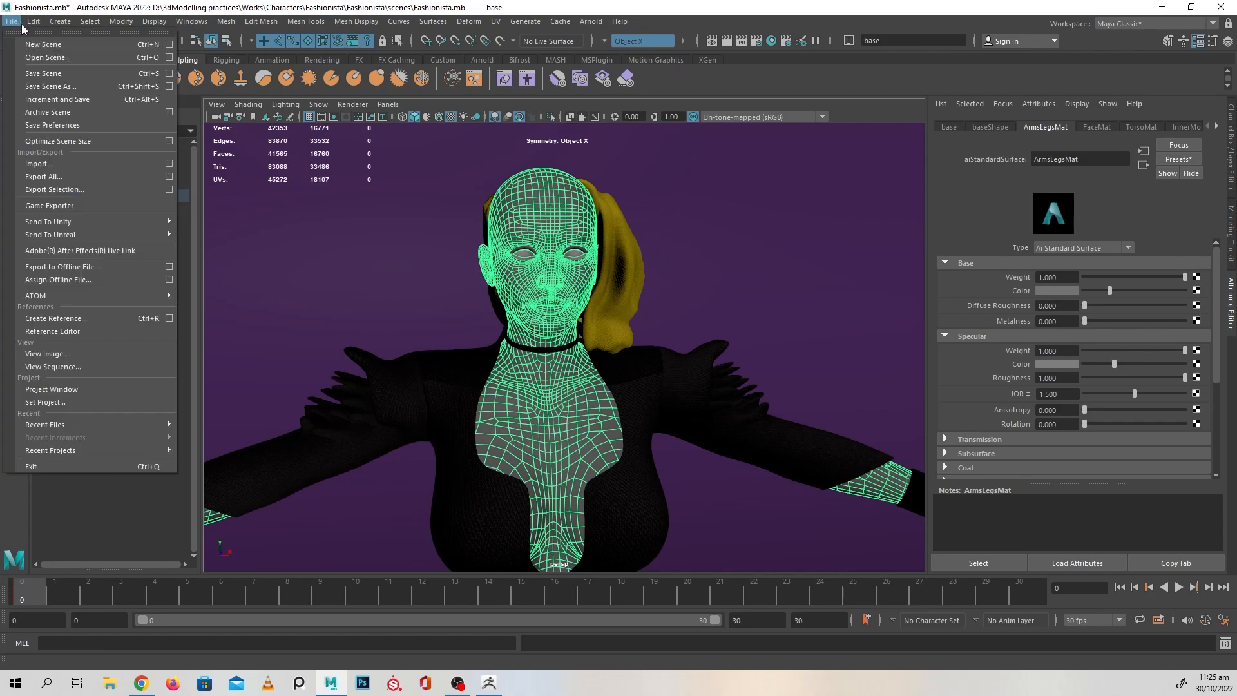
{"action": "left_click", "coordinate": [91, 188]}
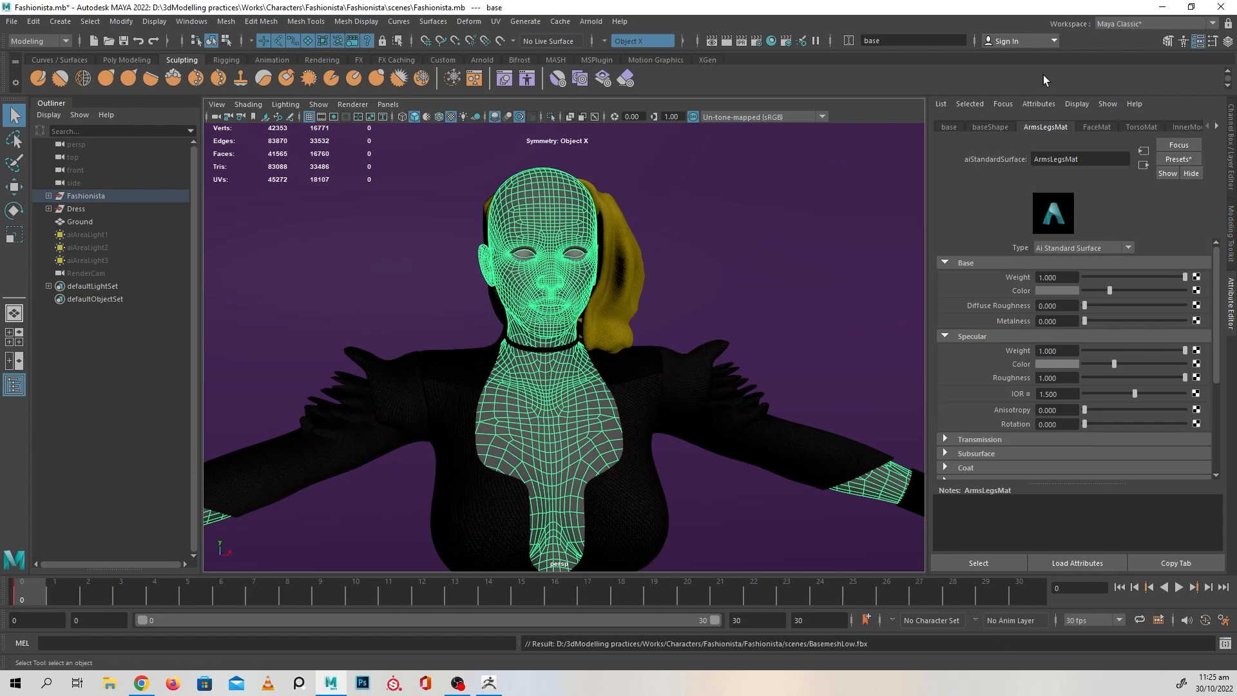
Switch to ZBrush, place a Sphere3D on the canvas in edit mode, and apply the MatCap Gray material.
{"action": "mouse_move", "coordinate": [497, 691]}
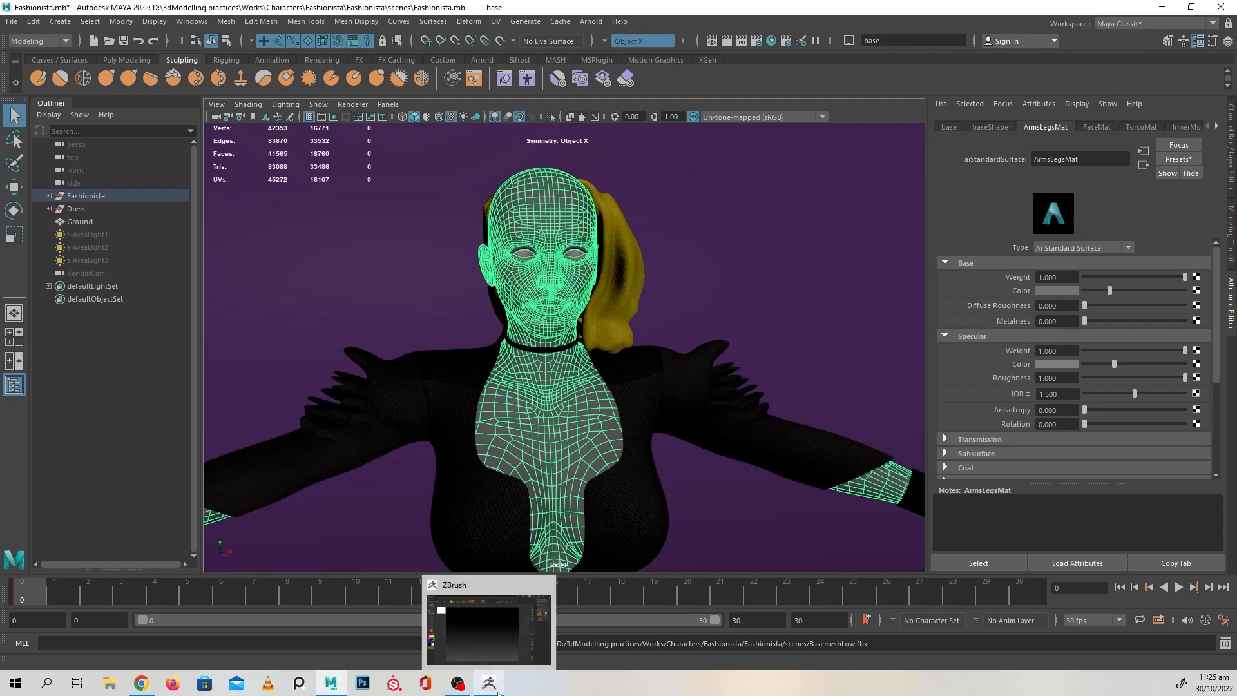
{"action": "left_click", "coordinate": [499, 691]}
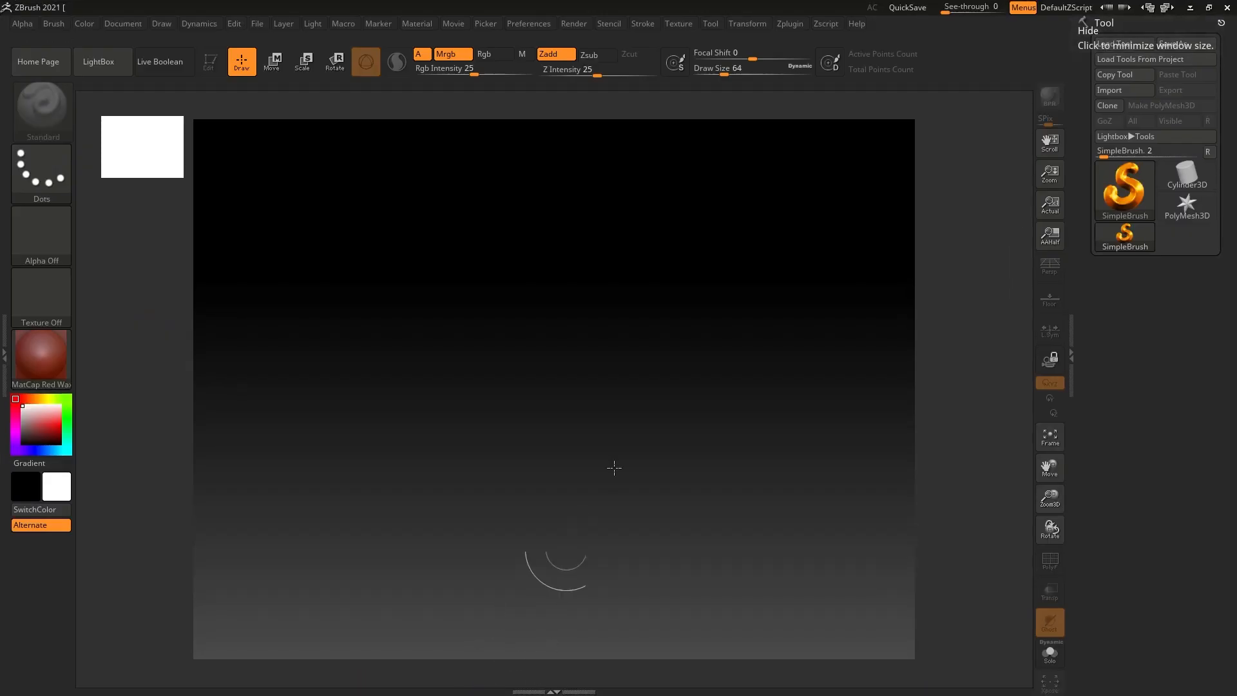
{"action": "left_click", "coordinate": [1112, 183]}
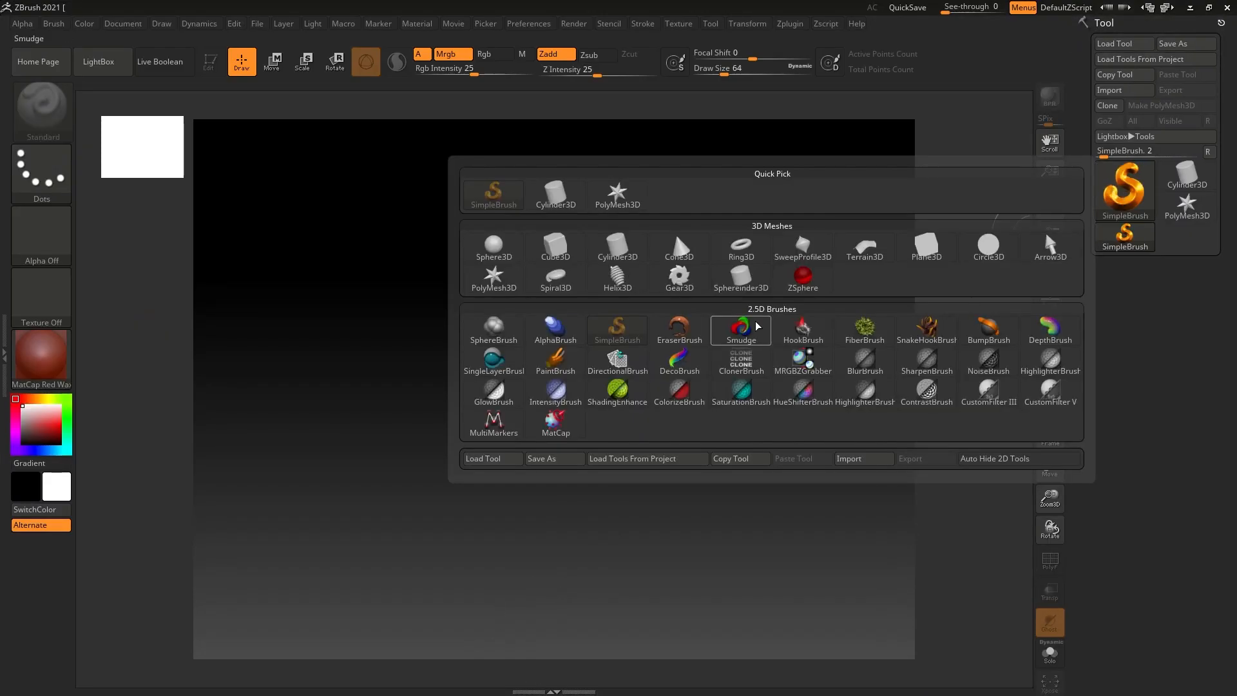
{"action": "left_click", "coordinate": [494, 249]}
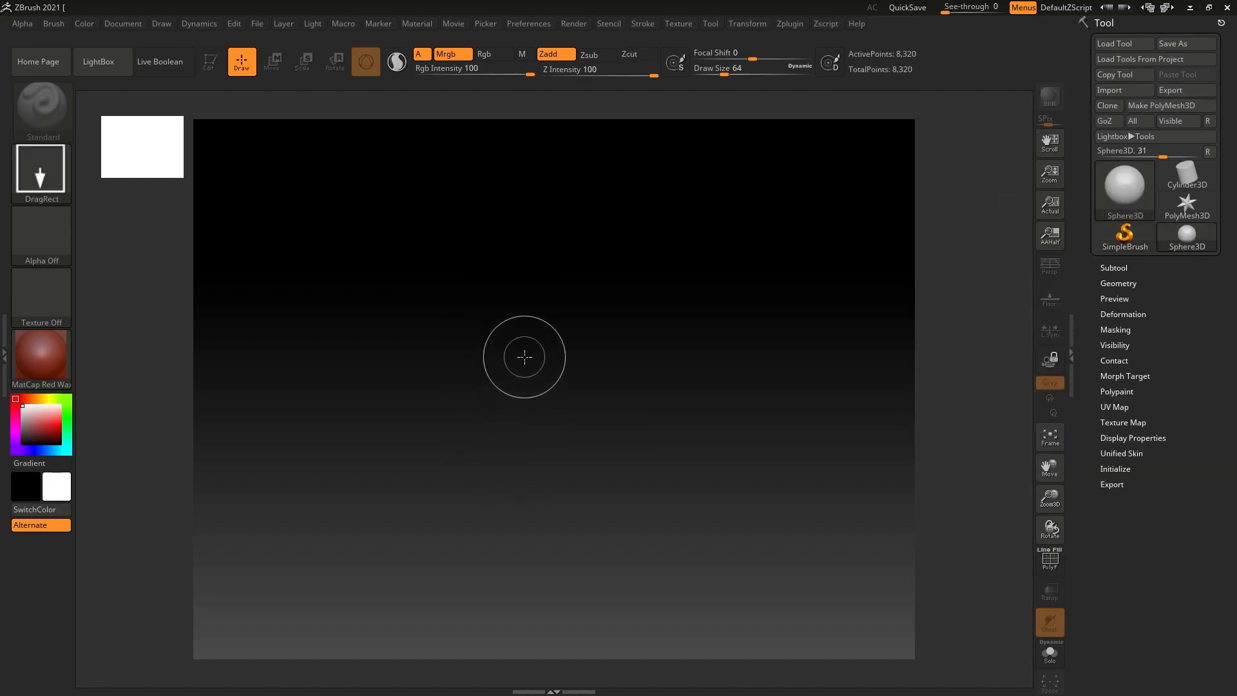
{"action": "mouse_move", "coordinate": [535, 382]}
{"action": "left_mouse_down"}
{"action": "mouse_move", "coordinate": [572, 530]}
{"action": "mouse_move", "coordinate": [564, 624]}
{"action": "left_mouse_up"}
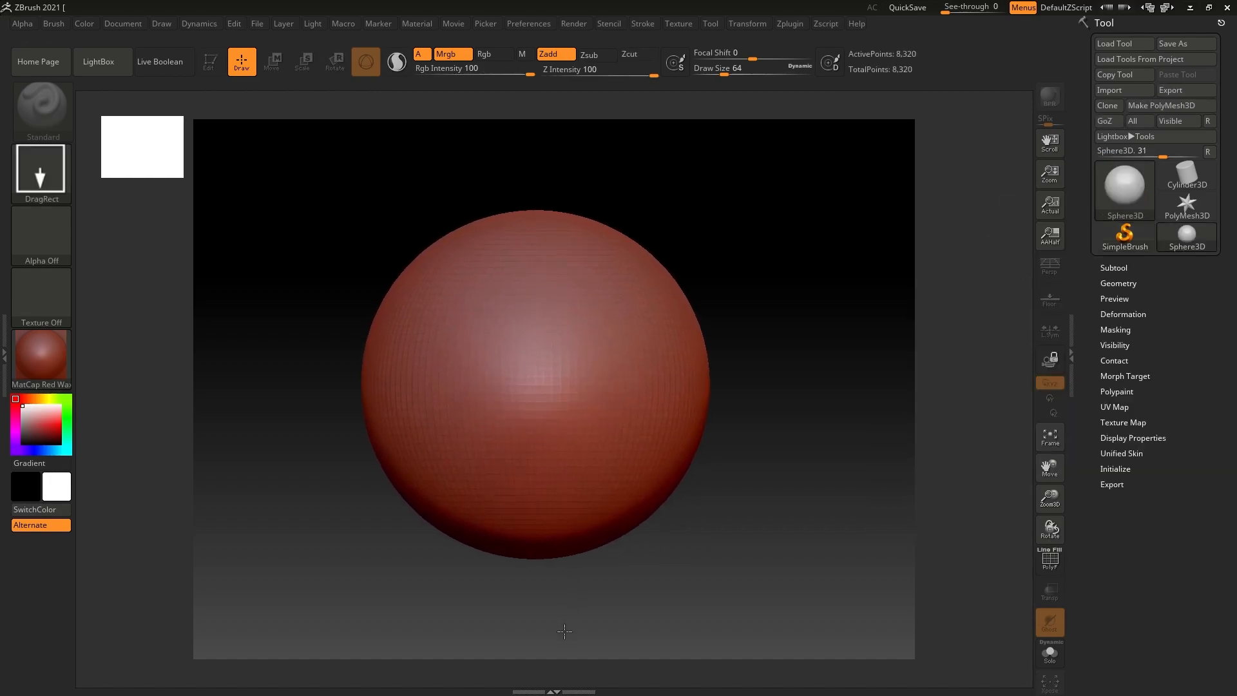
{"action": "key", "text": "t"}
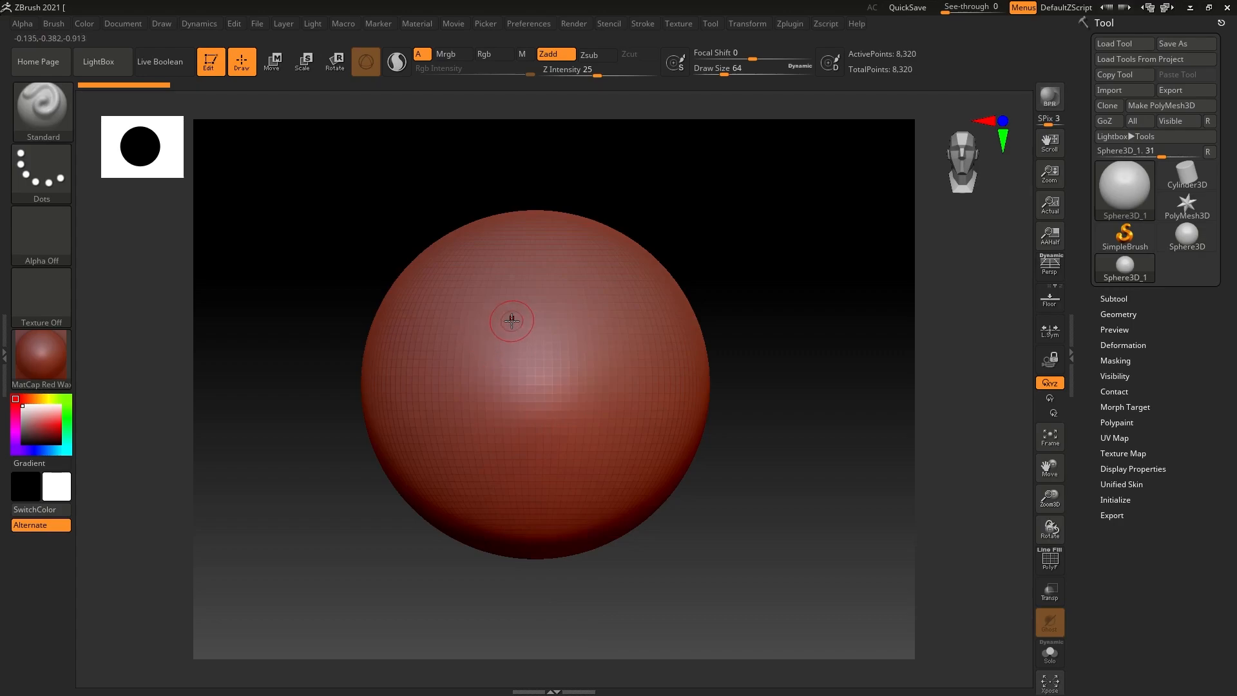
{"action": "left_click", "coordinate": [40, 355]}
{"action": "left_click", "coordinate": [323, 309]}
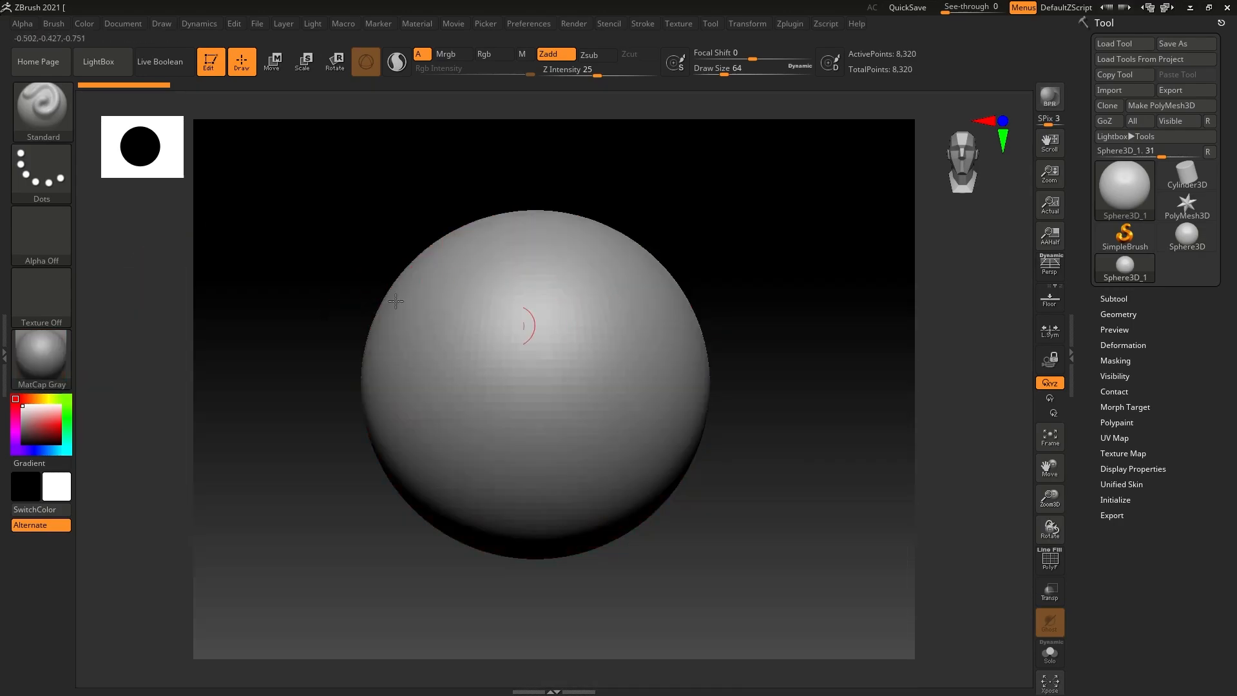
Start a mesh import on the PolyMesh3D star and browse to 3dModelling practices\Works\Characters\Fashionista\Fashionista\scenes on drive D.
{"action": "left_click", "coordinate": [1112, 90]}
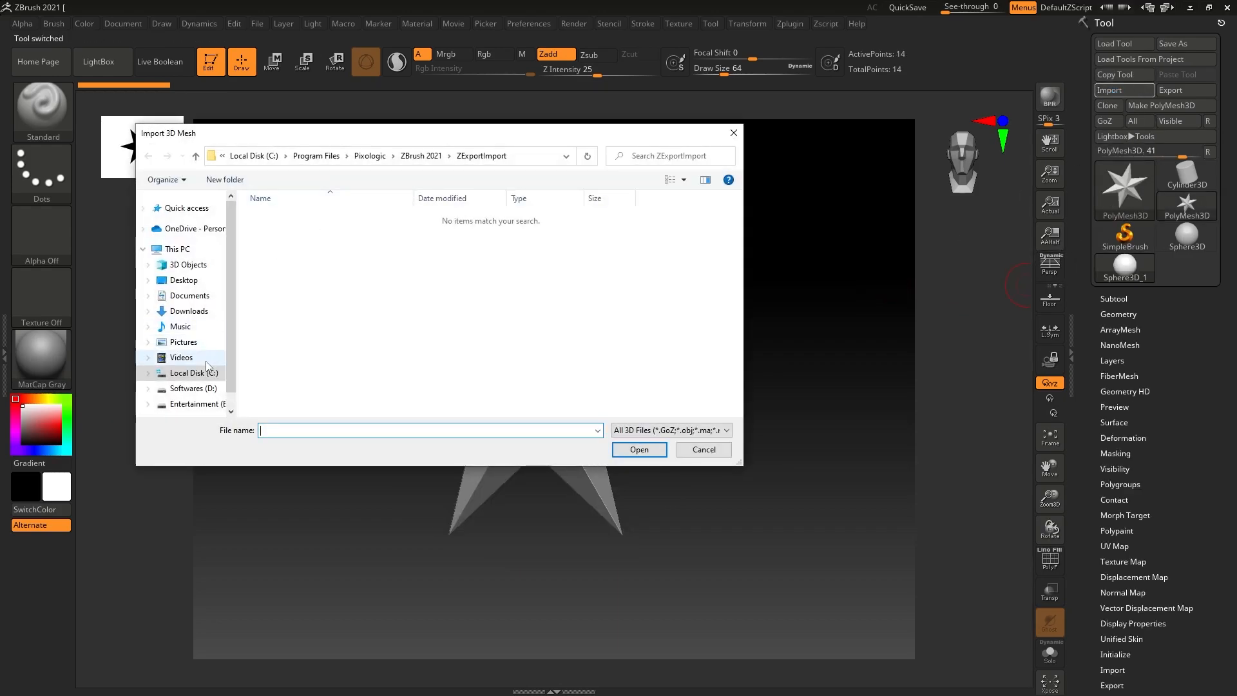
{"action": "left_click", "coordinate": [193, 388]}
{"action": "scroll", "coordinate": [309, 361], "scroll_direction": "down", "scroll_amount": 2}
{"action": "double_click", "coordinate": [284, 407]}
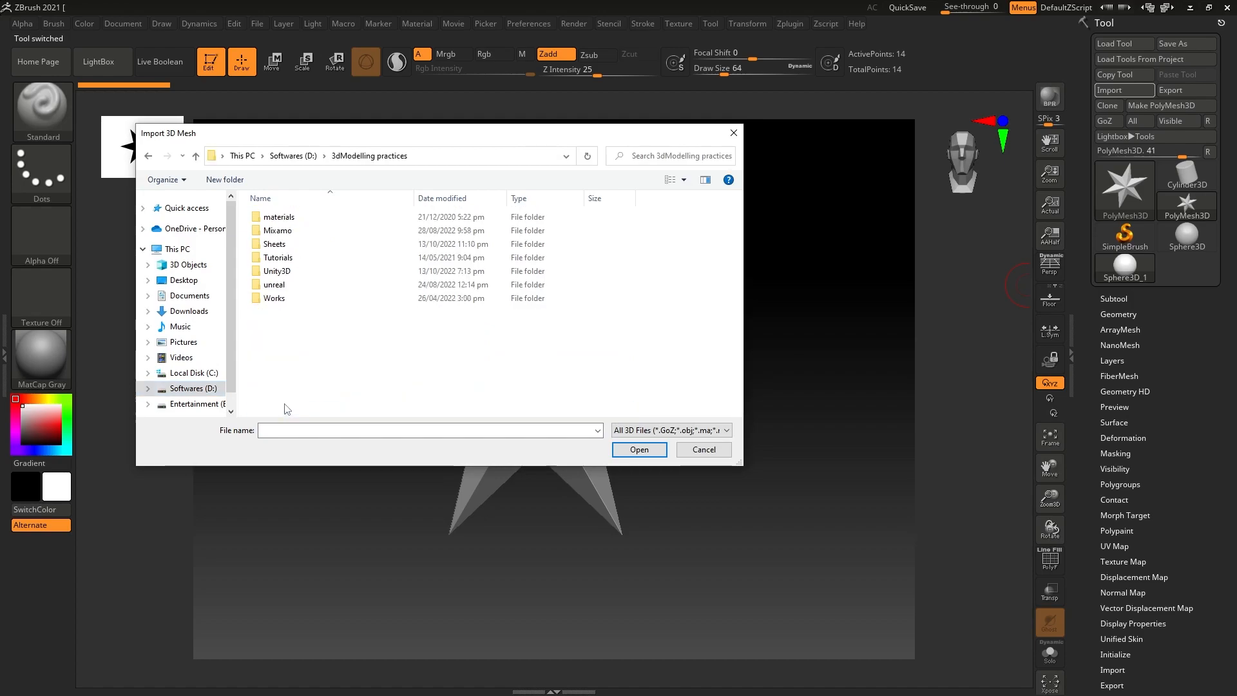
{"action": "double_click", "coordinate": [283, 299]}
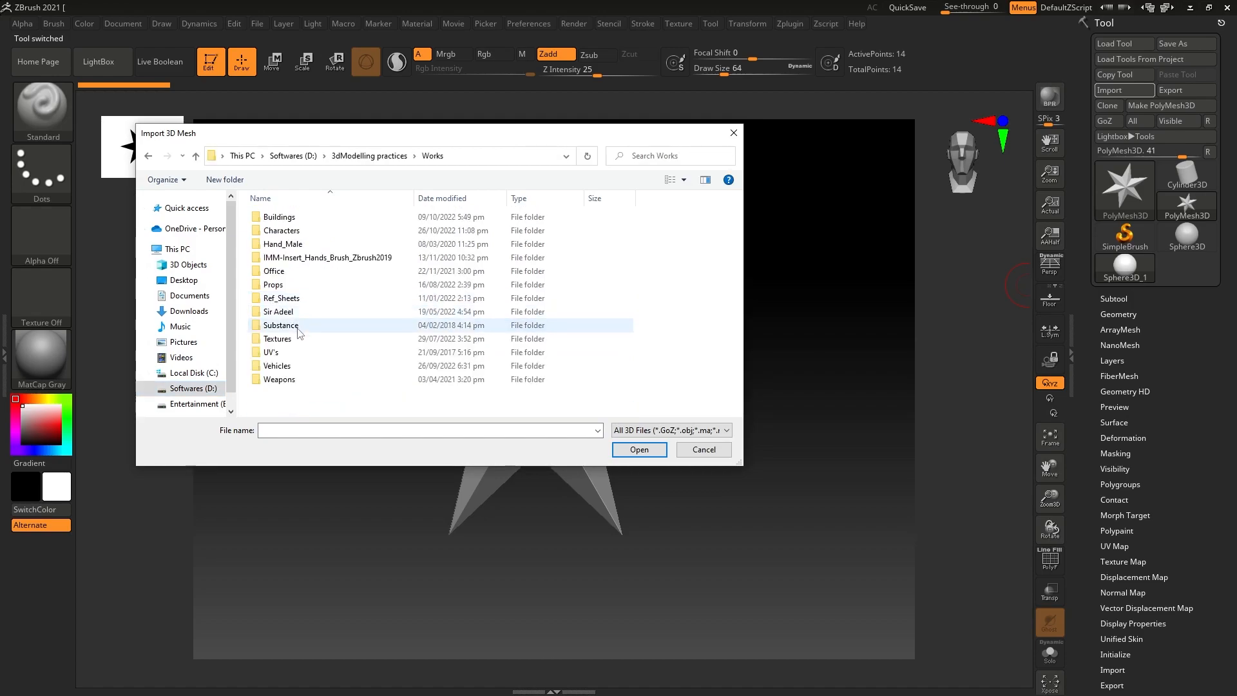
{"action": "double_click", "coordinate": [281, 230]}
{"action": "double_click", "coordinate": [299, 392]}
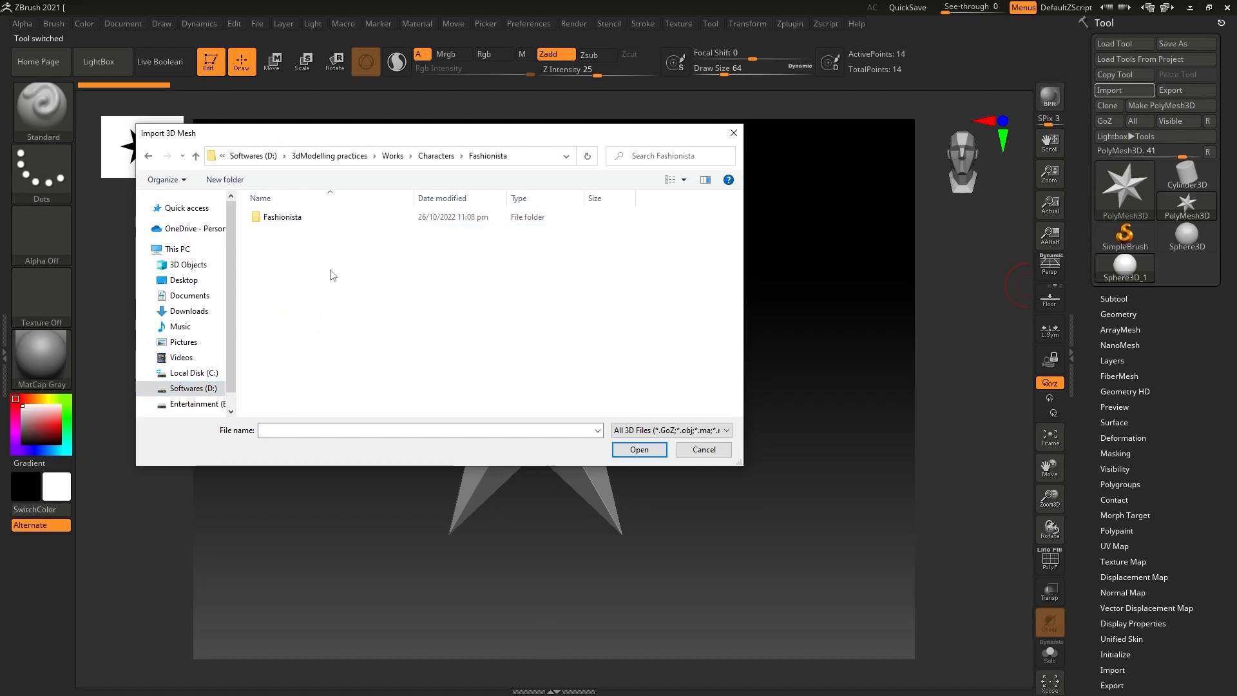
{"action": "double_click", "coordinate": [282, 217]}
{"action": "left_click", "coordinate": [285, 342]}
{"action": "double_click", "coordinate": [284, 344]}
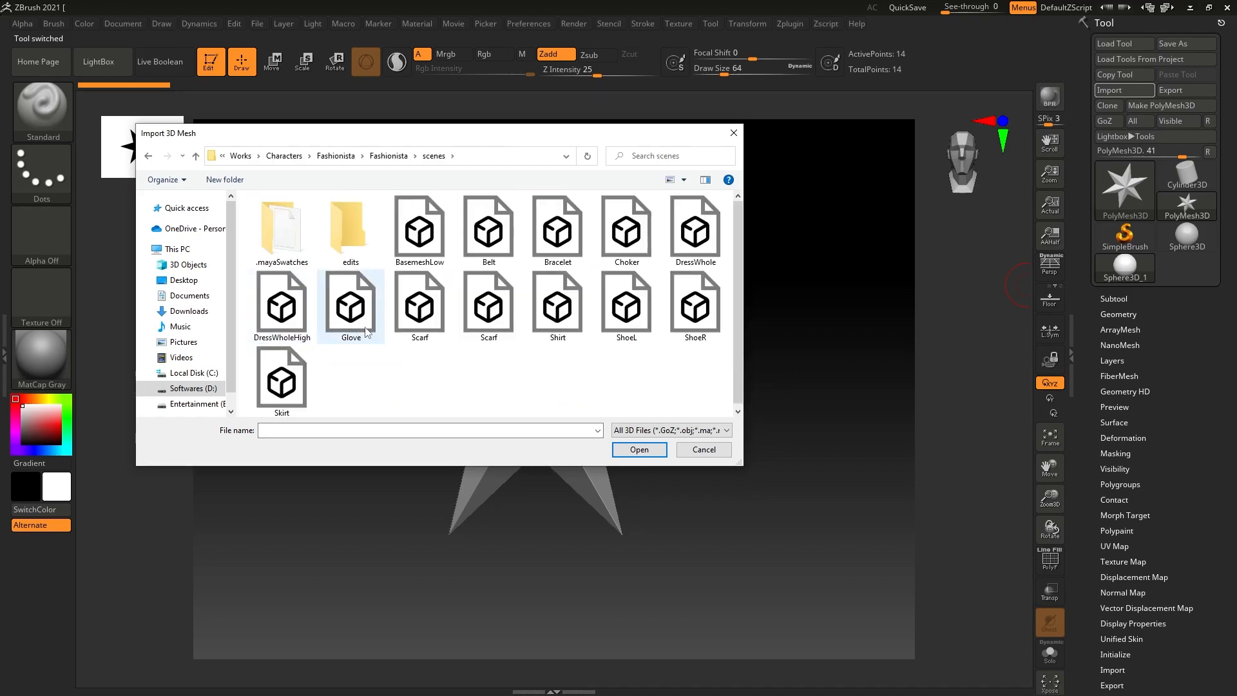
Import BasemeshLow with its materials brought in as separate subtools.
{"action": "left_click", "coordinate": [428, 243]}
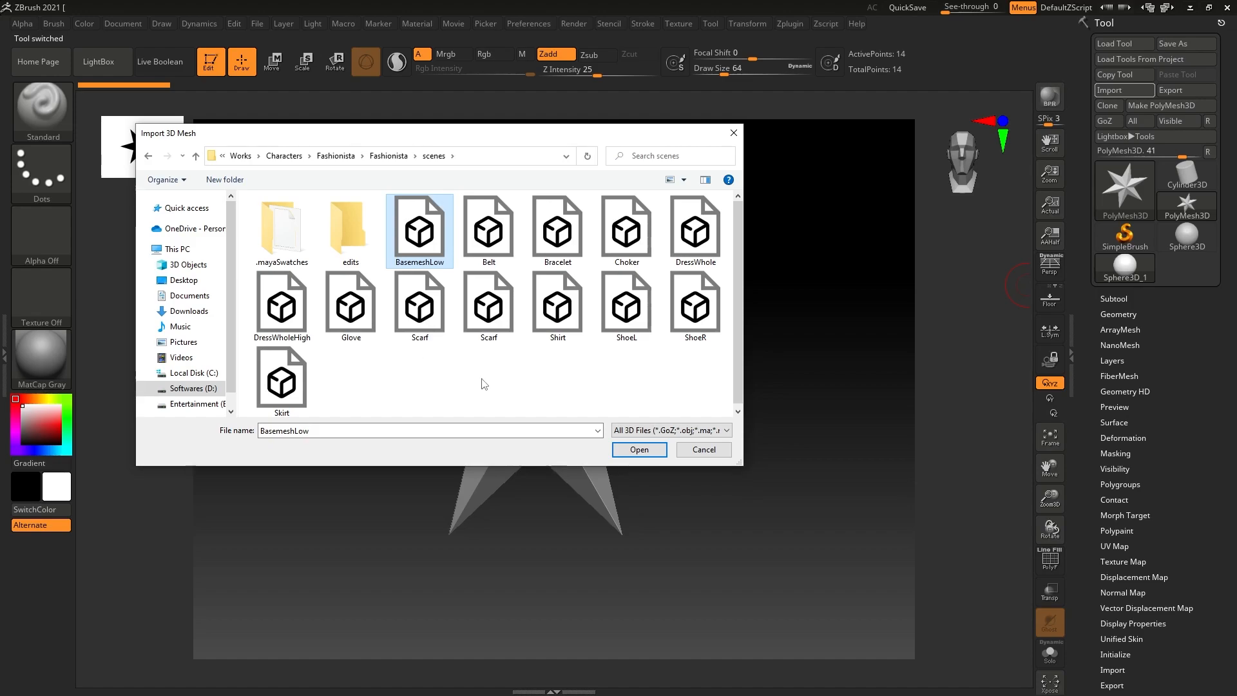
{"action": "left_click", "coordinate": [635, 455]}
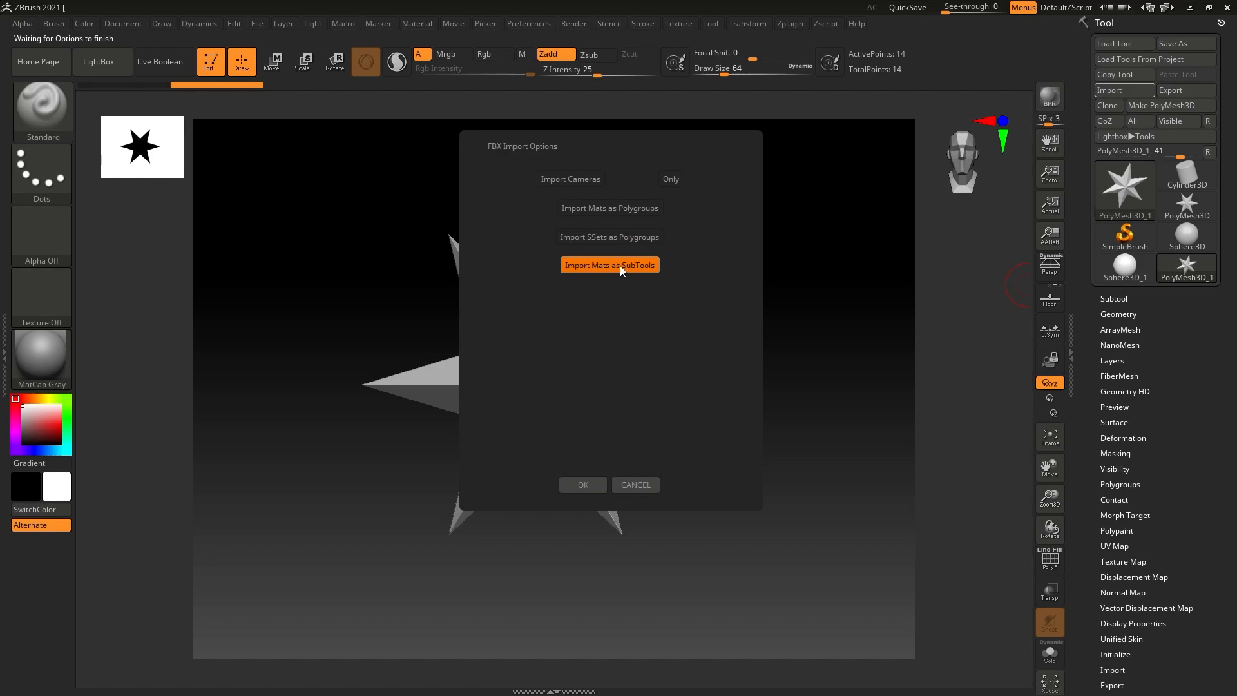
{"action": "left_click", "coordinate": [581, 484]}
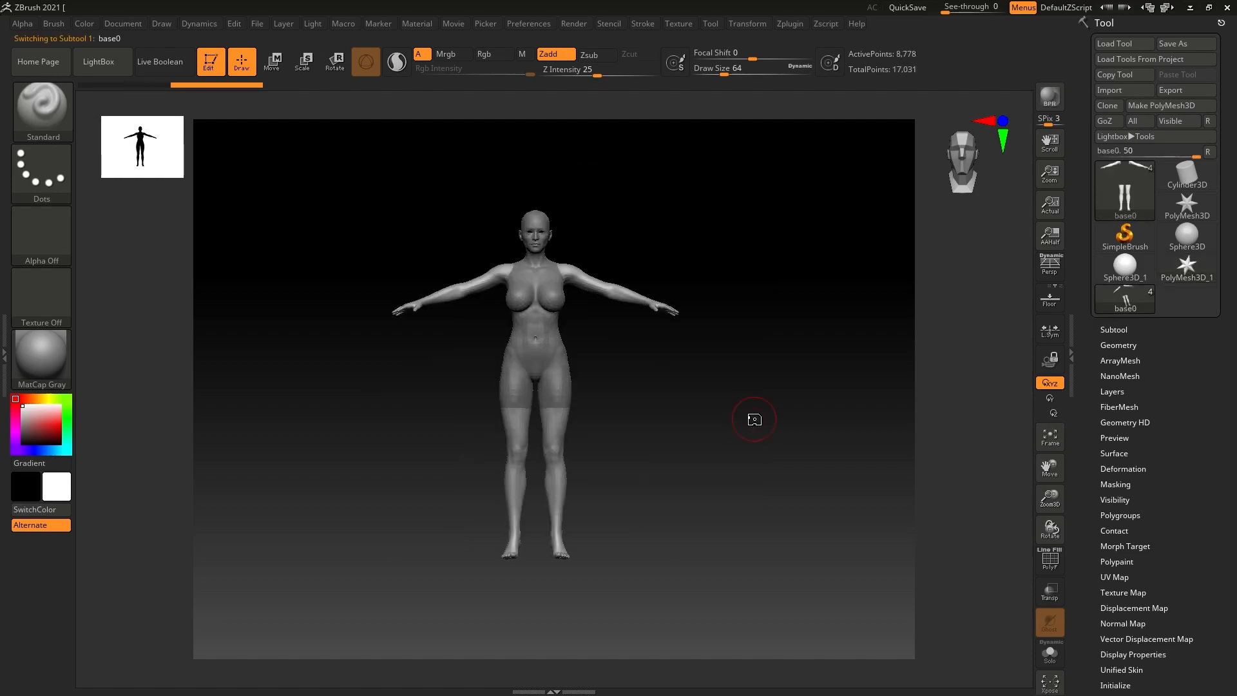
Expand the subtool list, preview the imported body parts, and inspect the seam between torso and legs on the thighs.
{"action": "left_click", "coordinate": [1114, 331]}
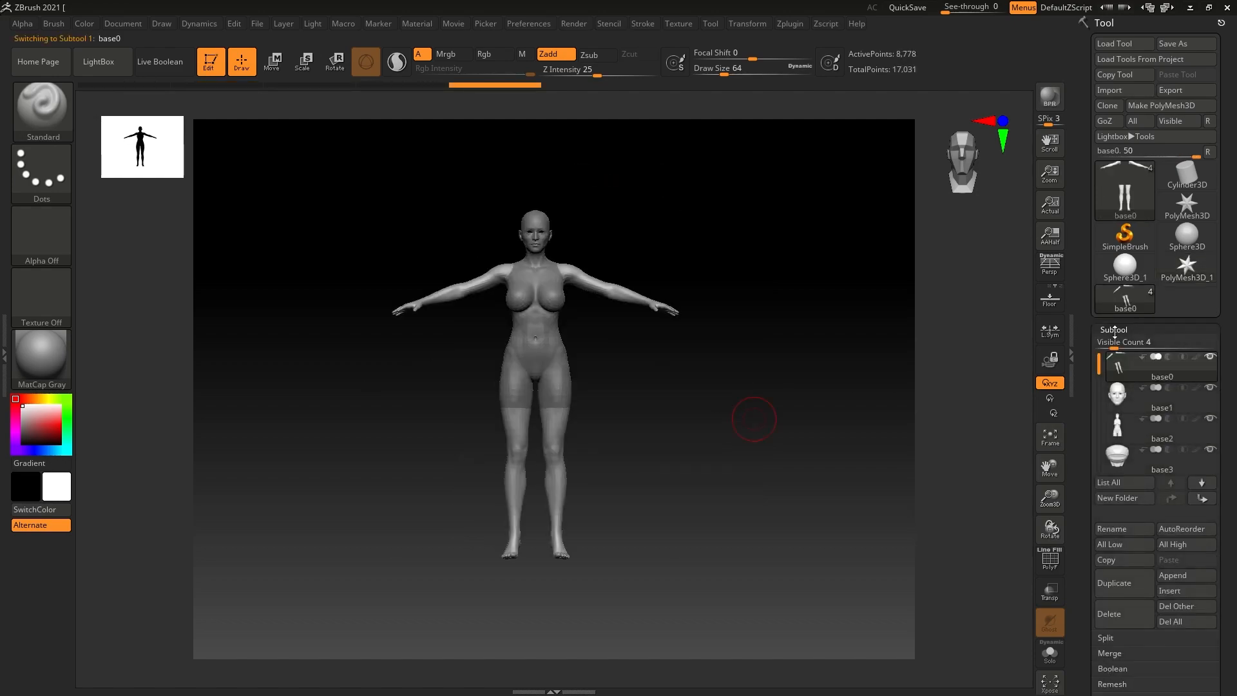
{"action": "mouse_move", "coordinate": [1121, 440]}
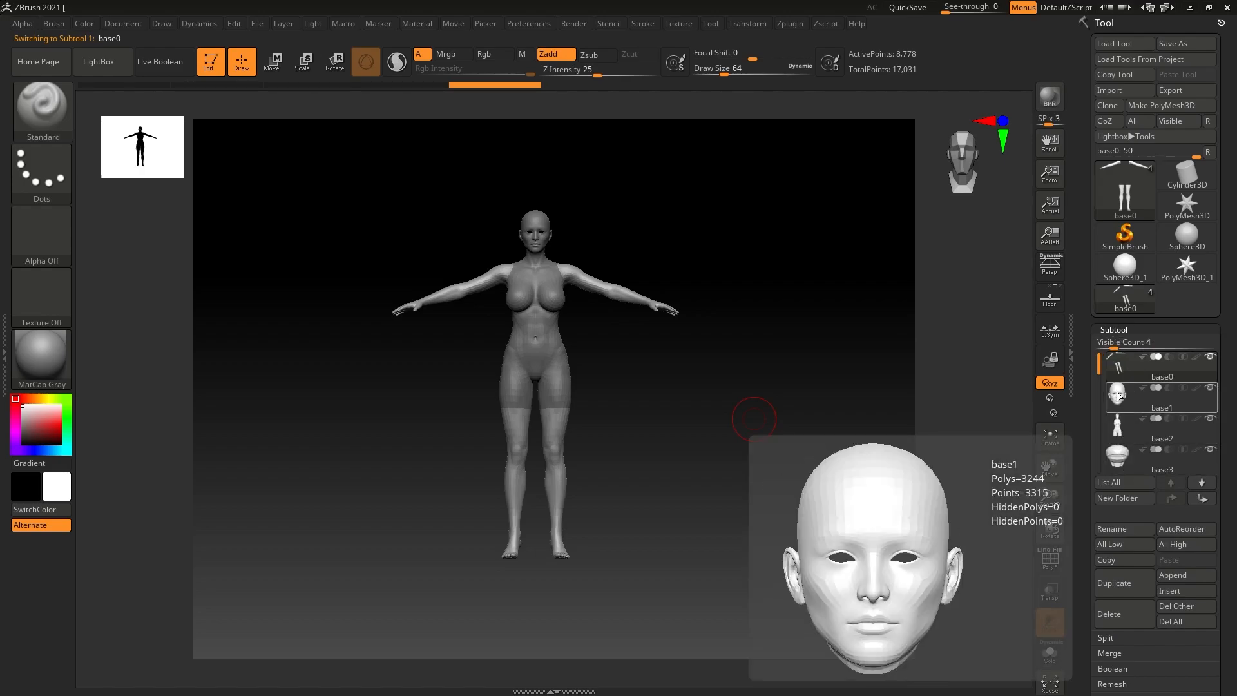
{"action": "mouse_move", "coordinate": [1121, 369]}
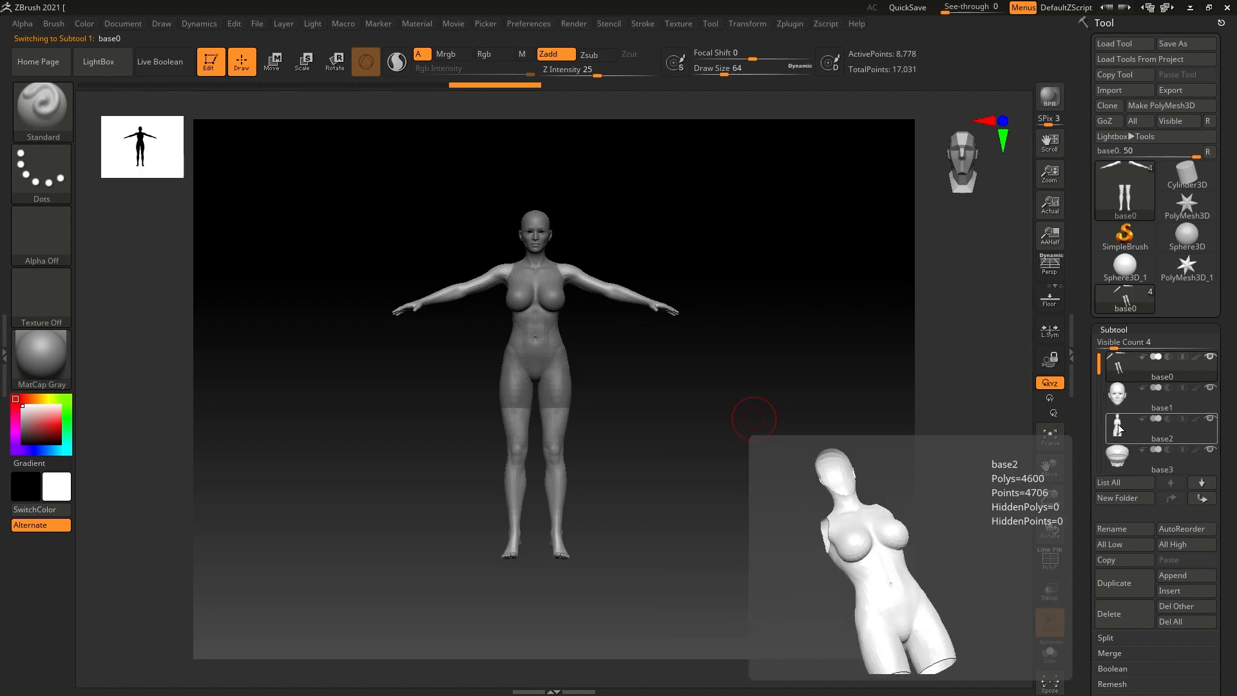
{"action": "right_click_drag", "start_coordinate": [561, 369], "coordinate": [843, 458], "text": "alt"}
{"action": "right_click_drag", "start_coordinate": [694, 437], "coordinate": [435, 349], "text": "alt"}
{"action": "right_click_drag", "start_coordinate": [574, 402], "coordinate": [782, 433], "text": "ctrl"}
{"action": "right_click_drag", "start_coordinate": [591, 406], "coordinate": [645, 405], "text": "ctrl"}
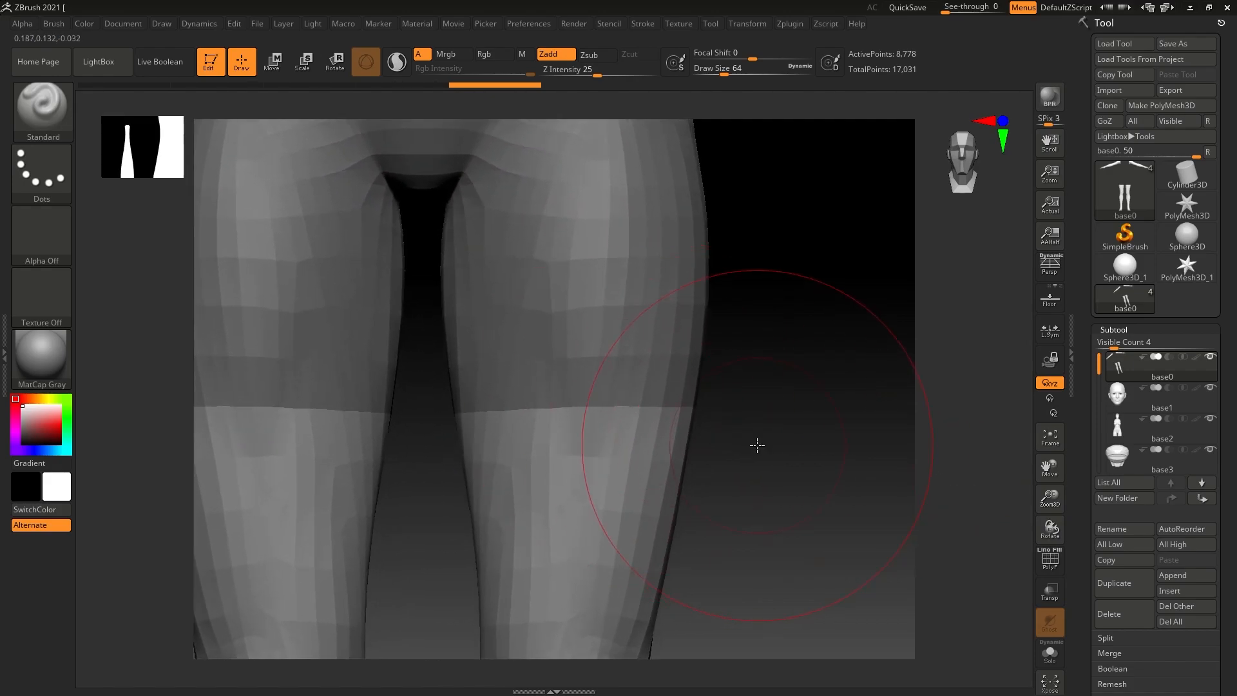
{"action": "right_click_drag", "start_coordinate": [756, 445], "coordinate": [831, 444], "text": "alt"}
{"action": "right_click_drag", "start_coordinate": [503, 444], "coordinate": [583, 451]}
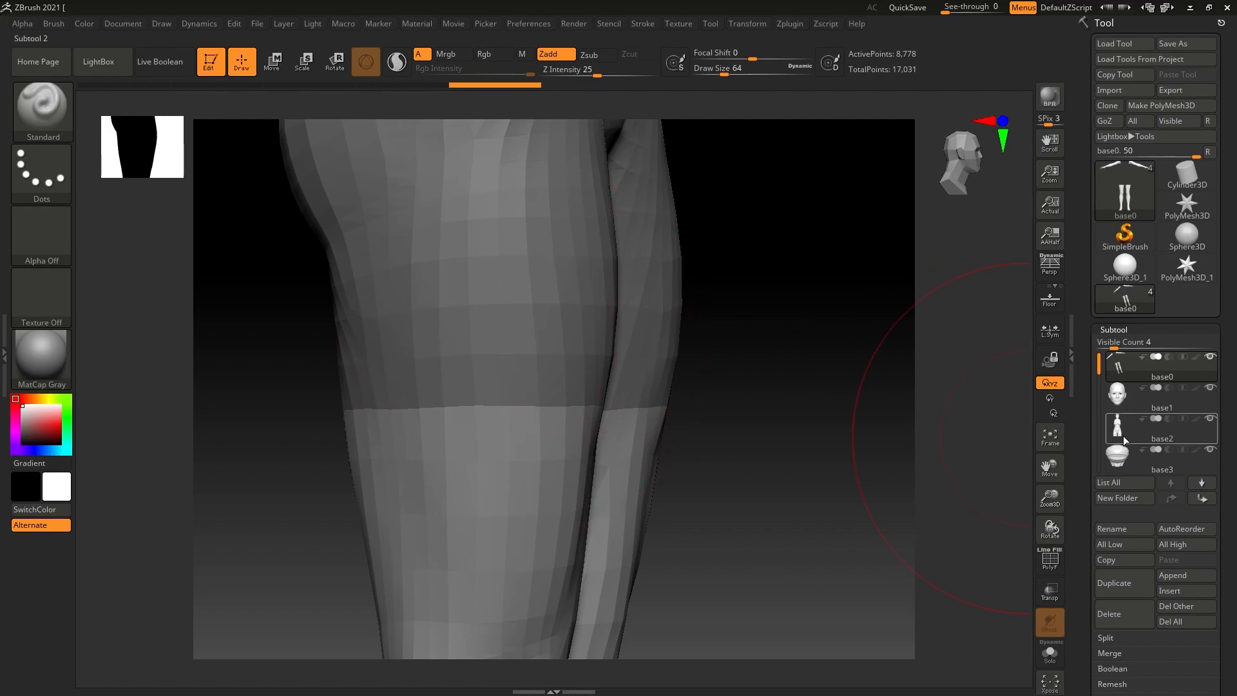
Make the torso subtool base2 active and reduce the brush Draw Size to 23.
{"action": "mouse_move", "coordinate": [1124, 438]}
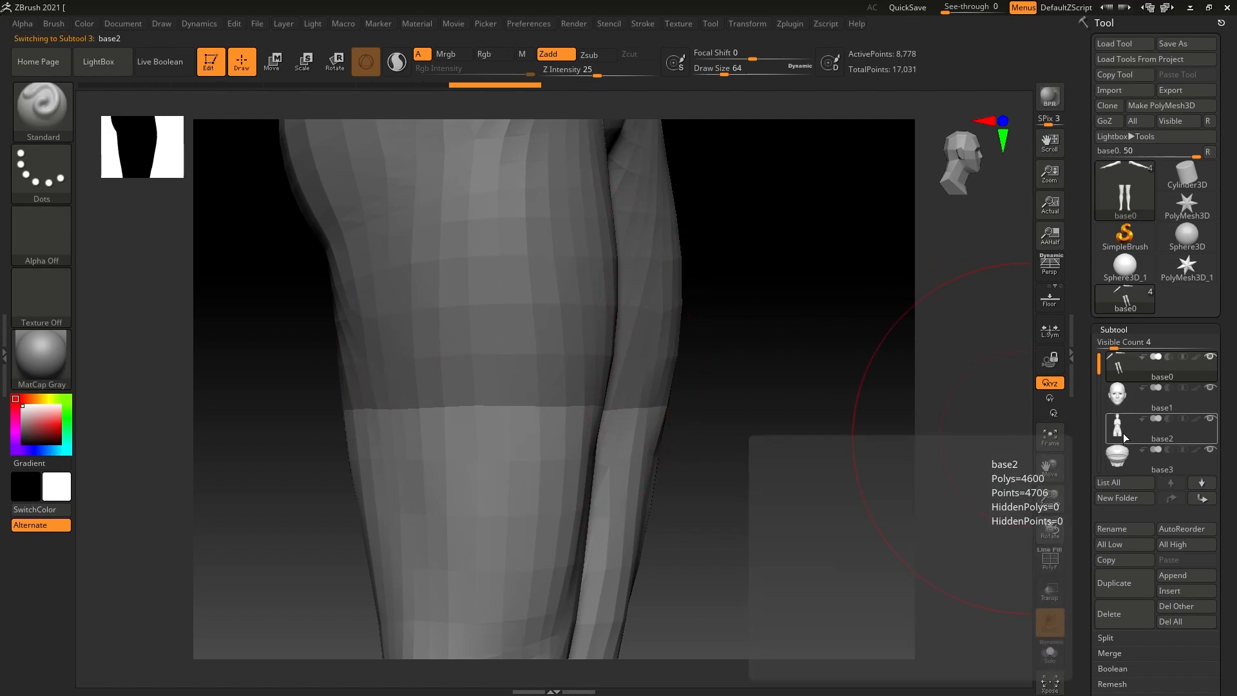
{"action": "left_click", "coordinate": [1124, 438]}
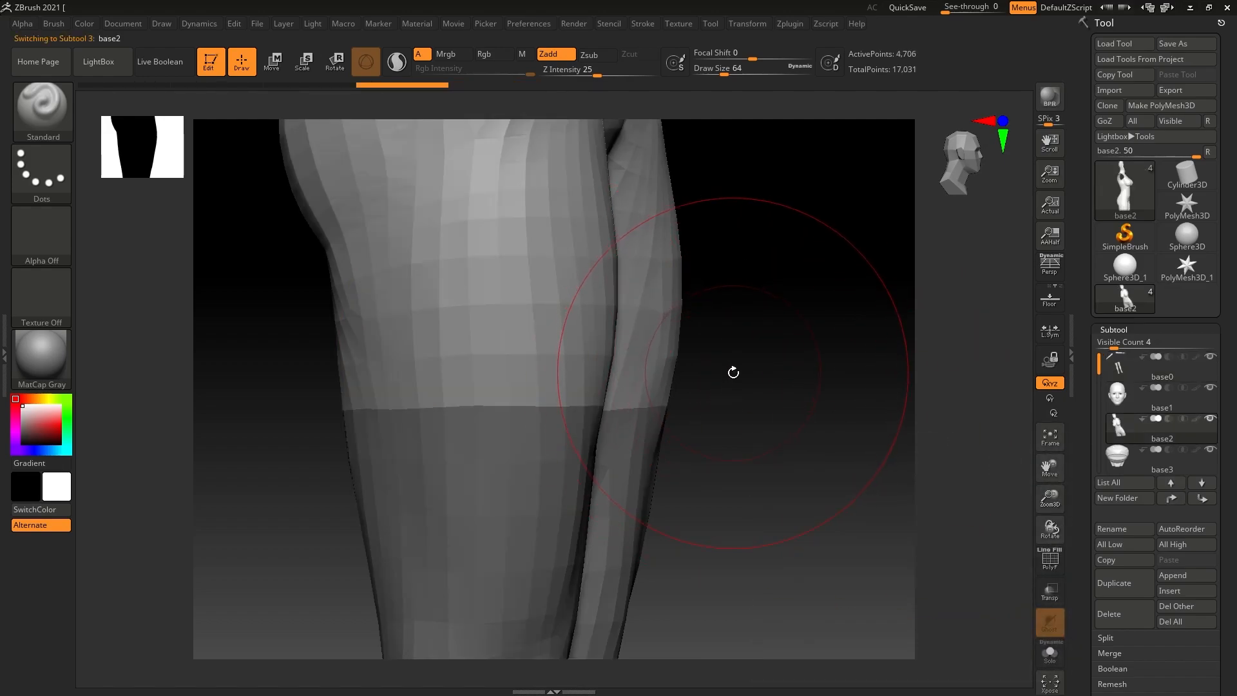
{"action": "key", "text": "s"}
{"action": "mouse_move", "coordinate": [732, 371]}
{"action": "left_mouse_down"}
{"action": "mouse_move", "coordinate": [713, 368]}
{"action": "mouse_move", "coordinate": [721, 377]}
{"action": "left_mouse_up"}
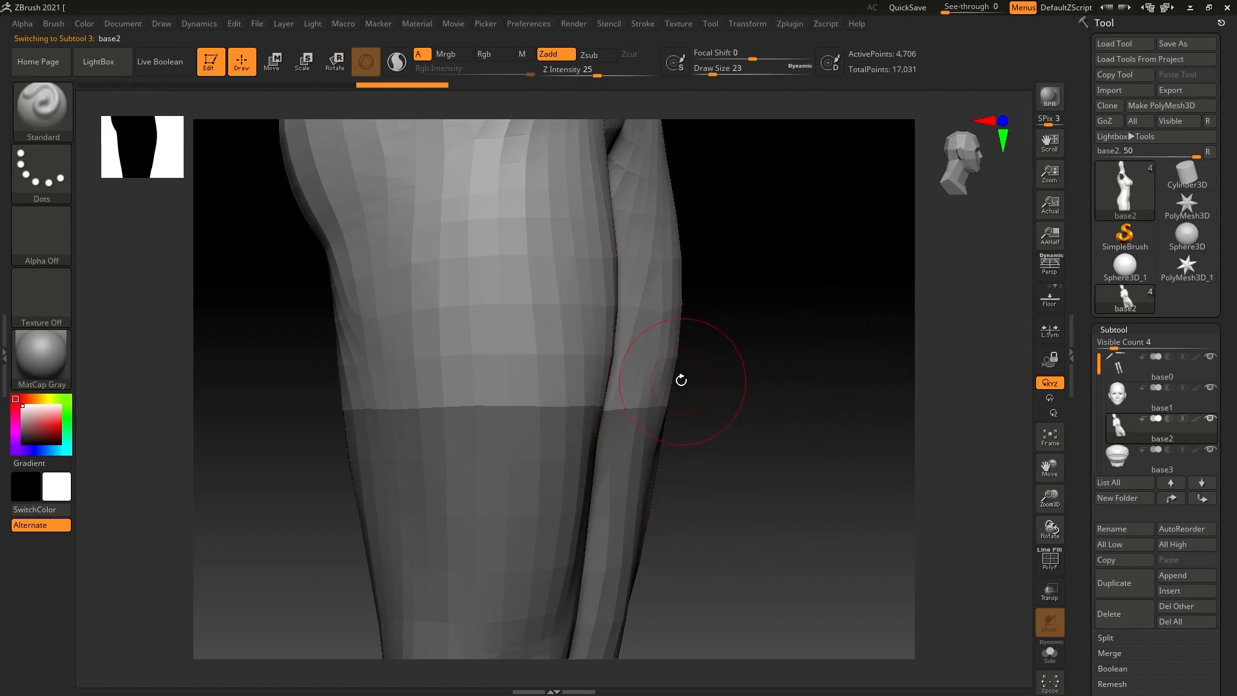
Choose the ZModeler brush and set its polygon action to Insert Polyloops with the target A Single Poly.
{"action": "key", "text": "b"}
{"action": "key", "text": "z"}
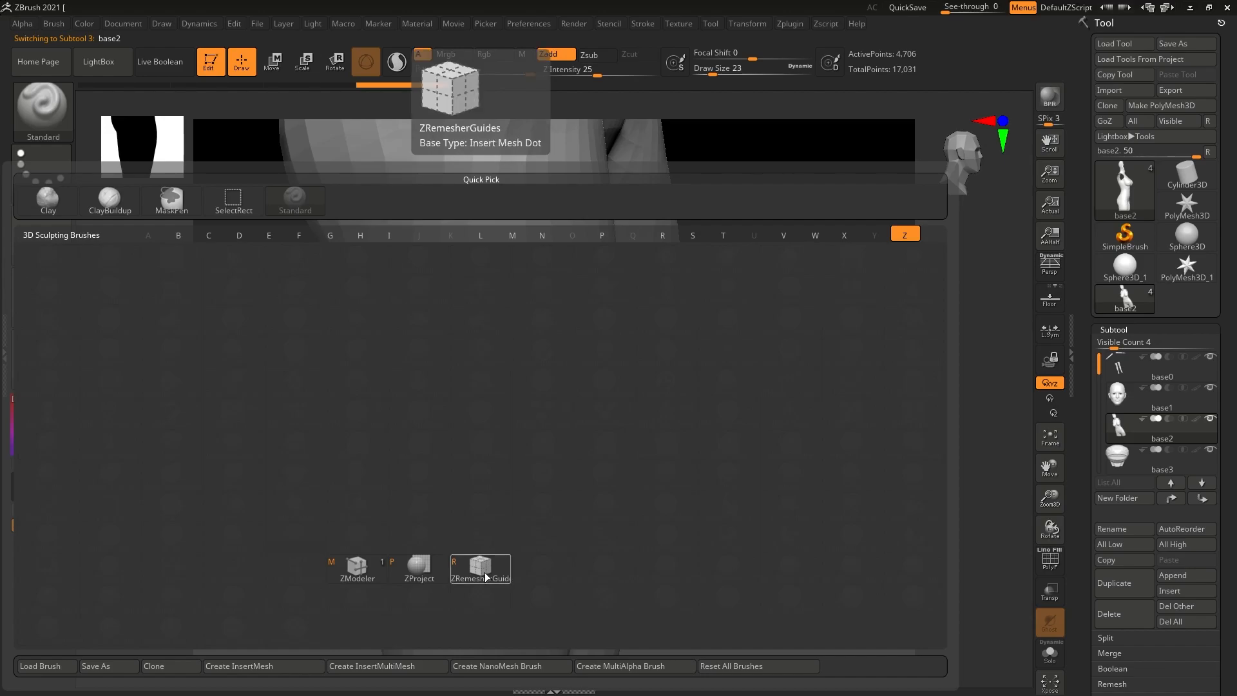
{"action": "left_click", "coordinate": [356, 567]}
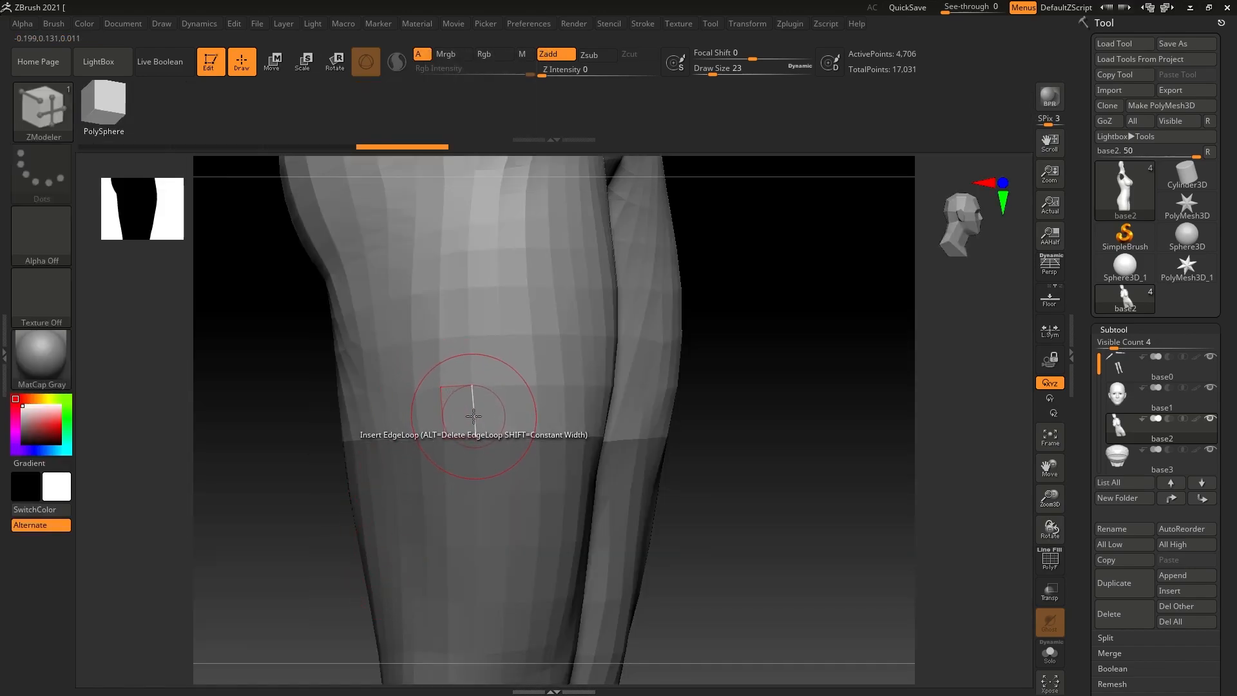
{"action": "key", "text": "space"}
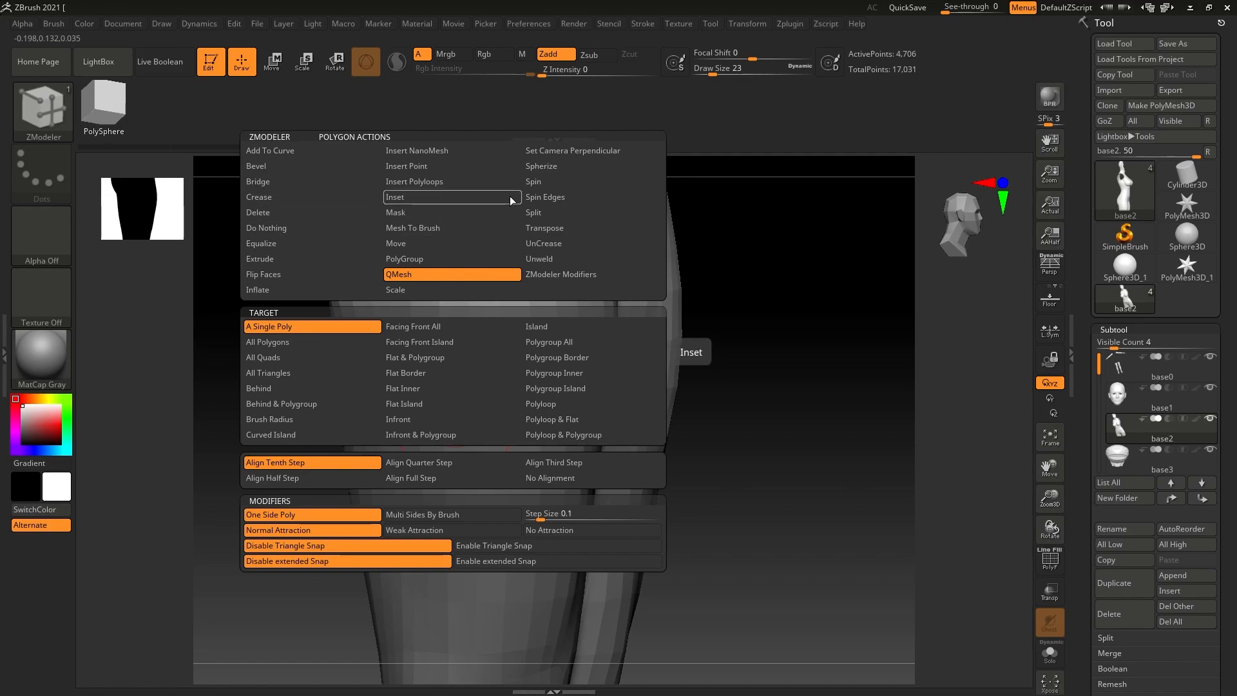
{"action": "left_click", "coordinate": [416, 182]}
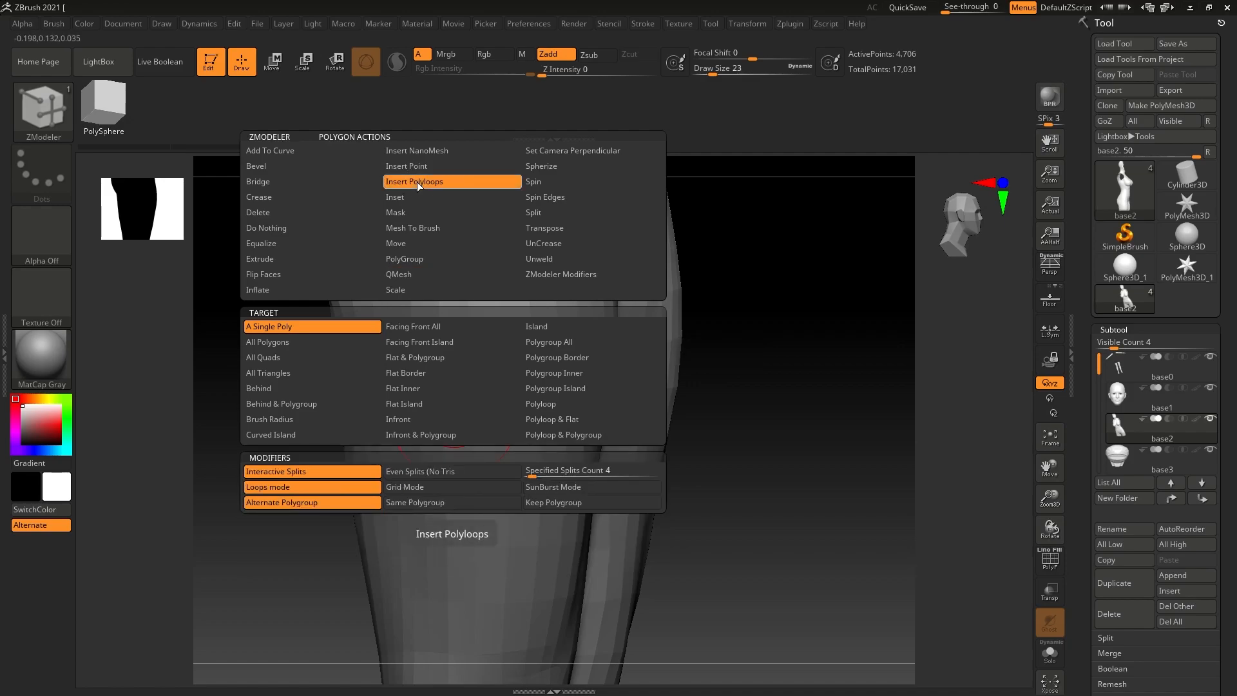
{"action": "left_click", "coordinate": [323, 327]}
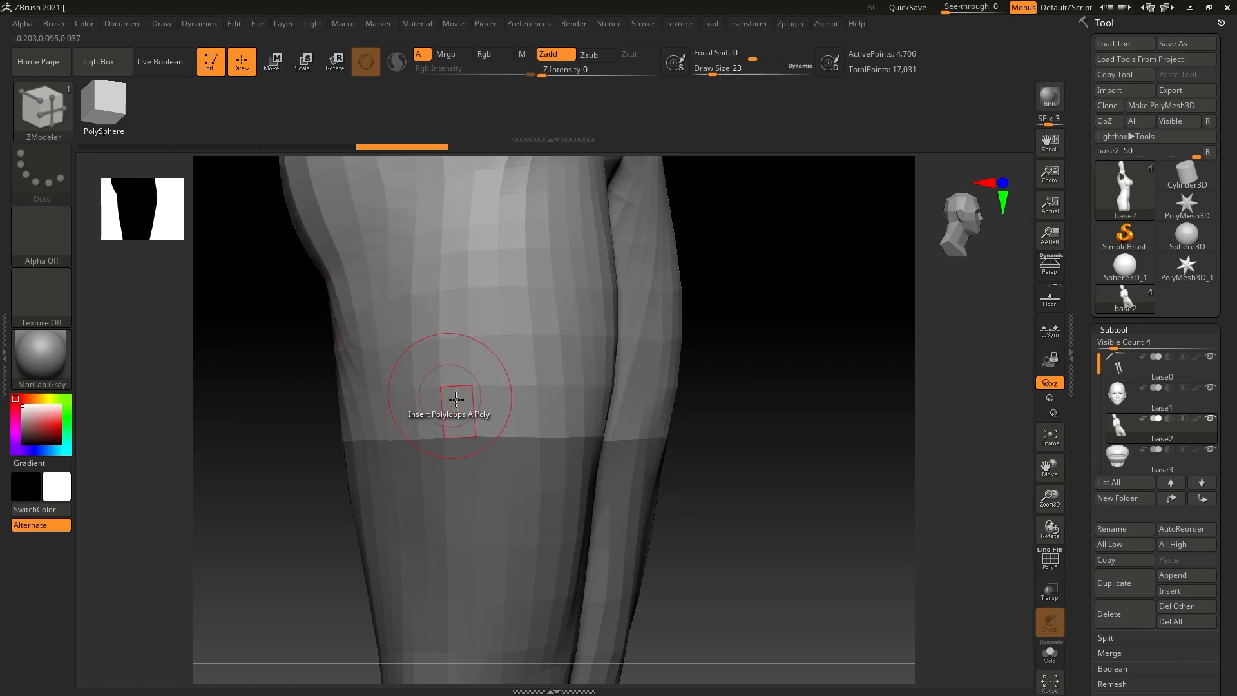
Try inserting an edge loop around the torso mesh's thigh just above the seam, and undo it.
{"action": "left_click", "coordinate": [473, 416]}
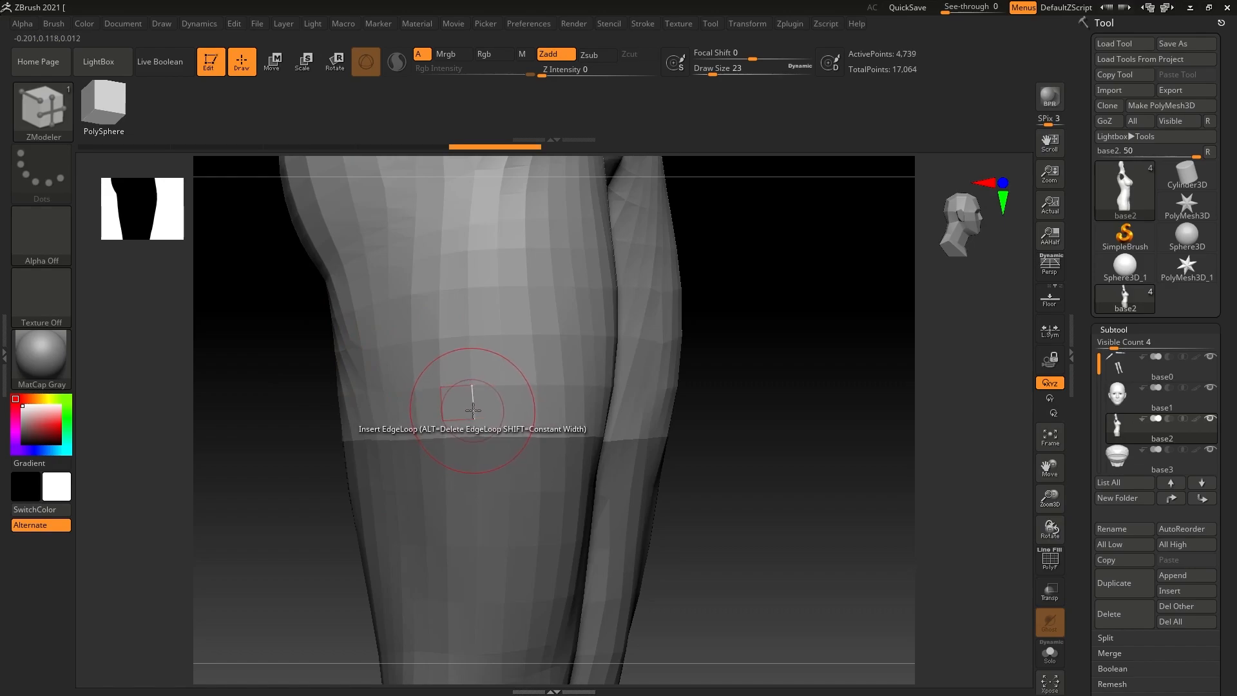
{"action": "key", "text": "ctrl+z"}
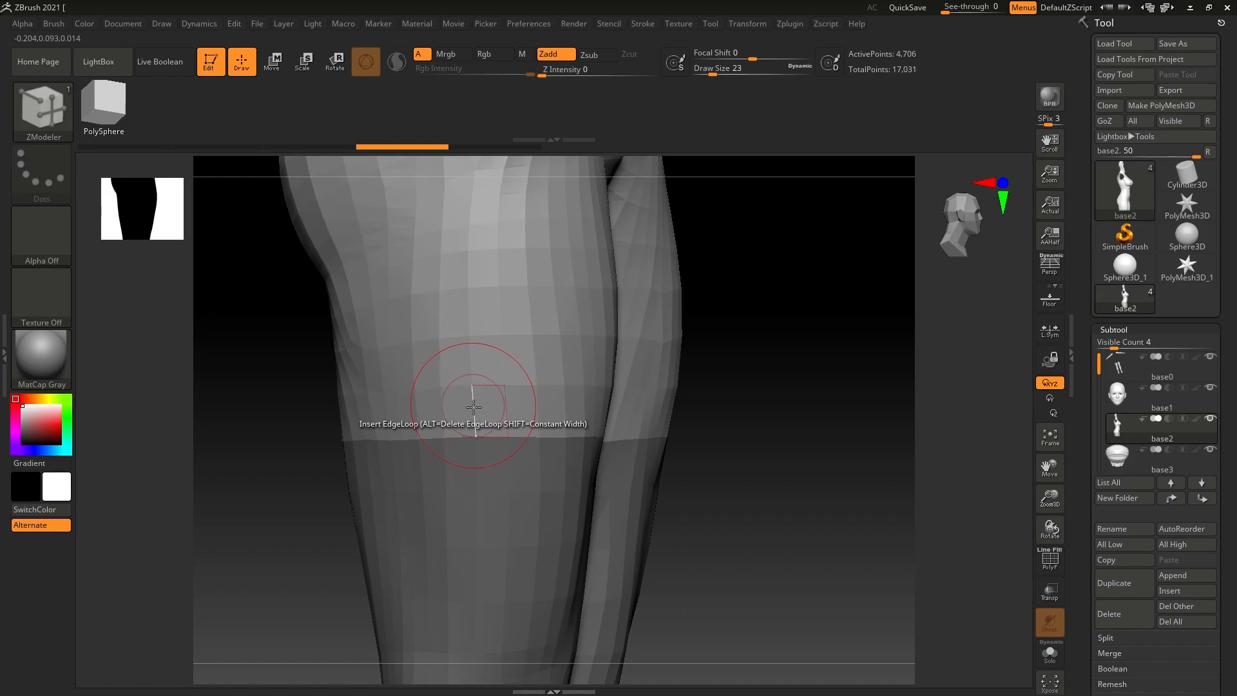
Set the ZModeler edge action to Insert with target Single EdgeLoop, and try a thigh loop with the polyframe shown, undoing the loop.
{"action": "key", "text": "space"}
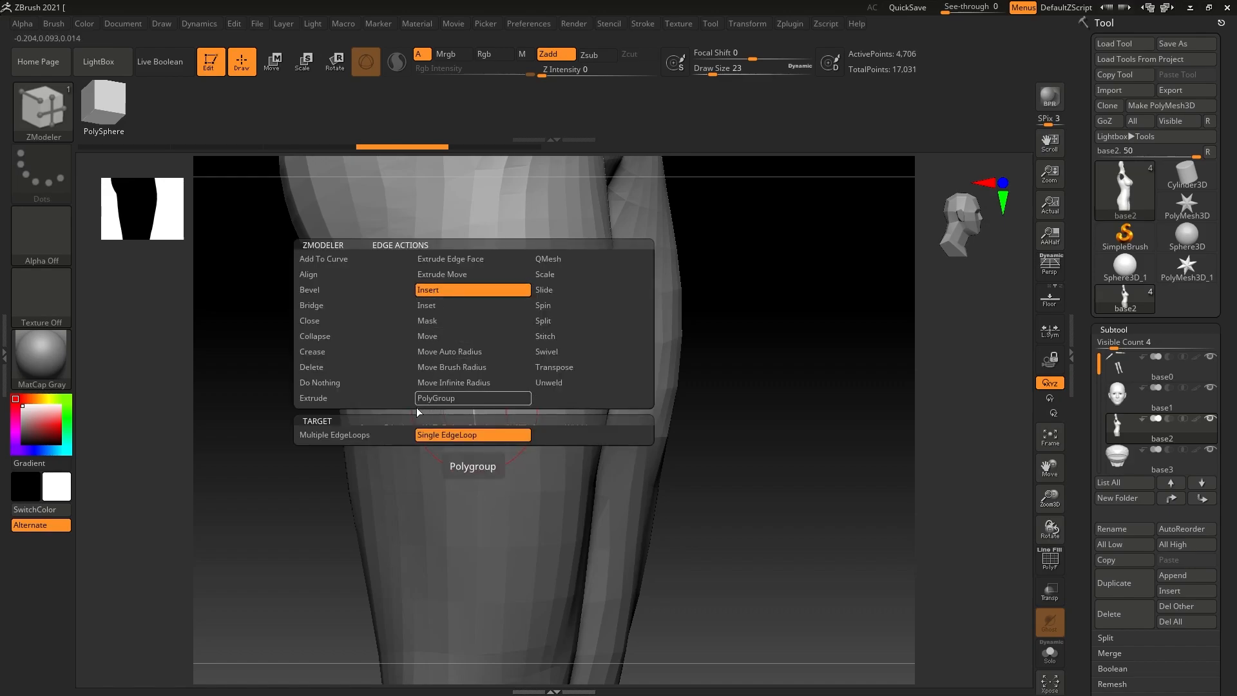
{"action": "left_click", "coordinate": [462, 436]}
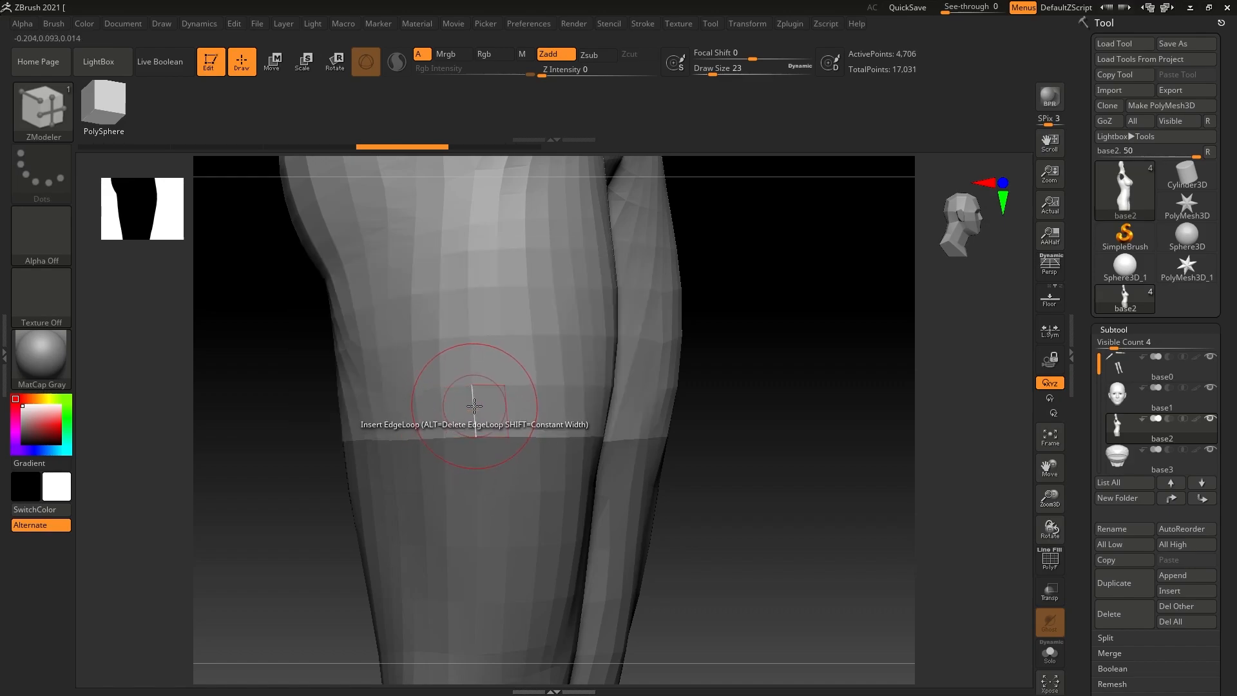
{"action": "left_click", "coordinate": [474, 412]}
{"action": "key", "text": "shift+f"}
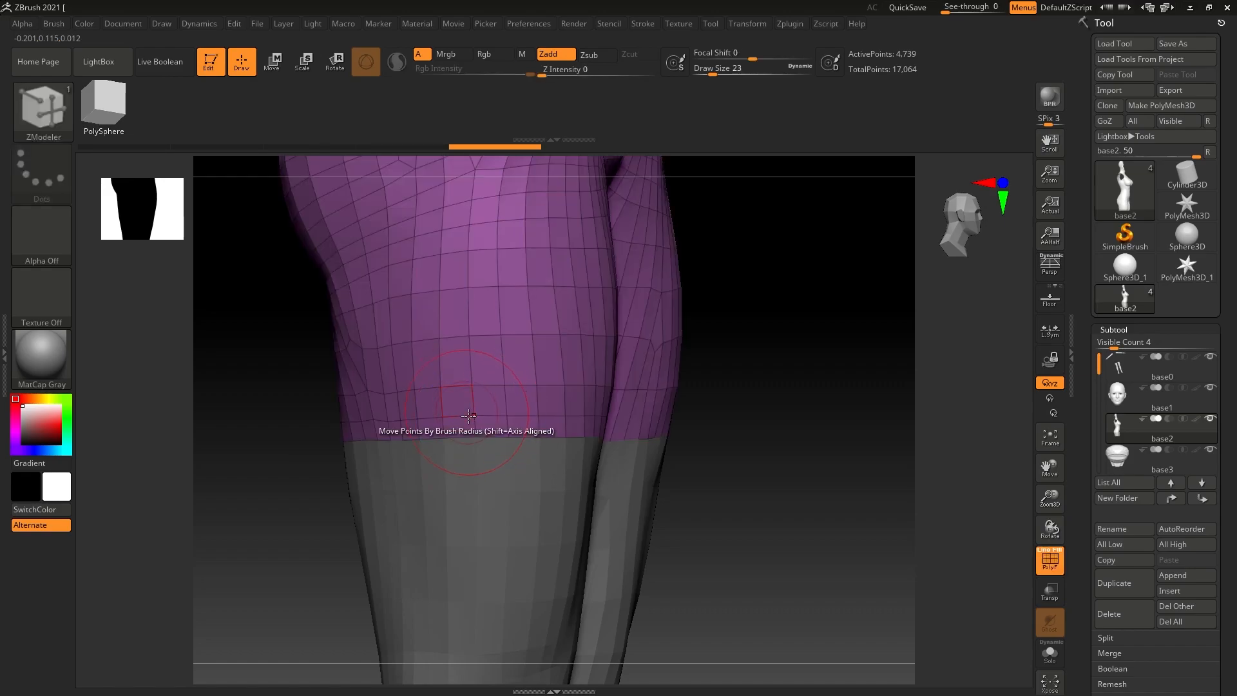
{"action": "key", "text": "ctrl+z"}
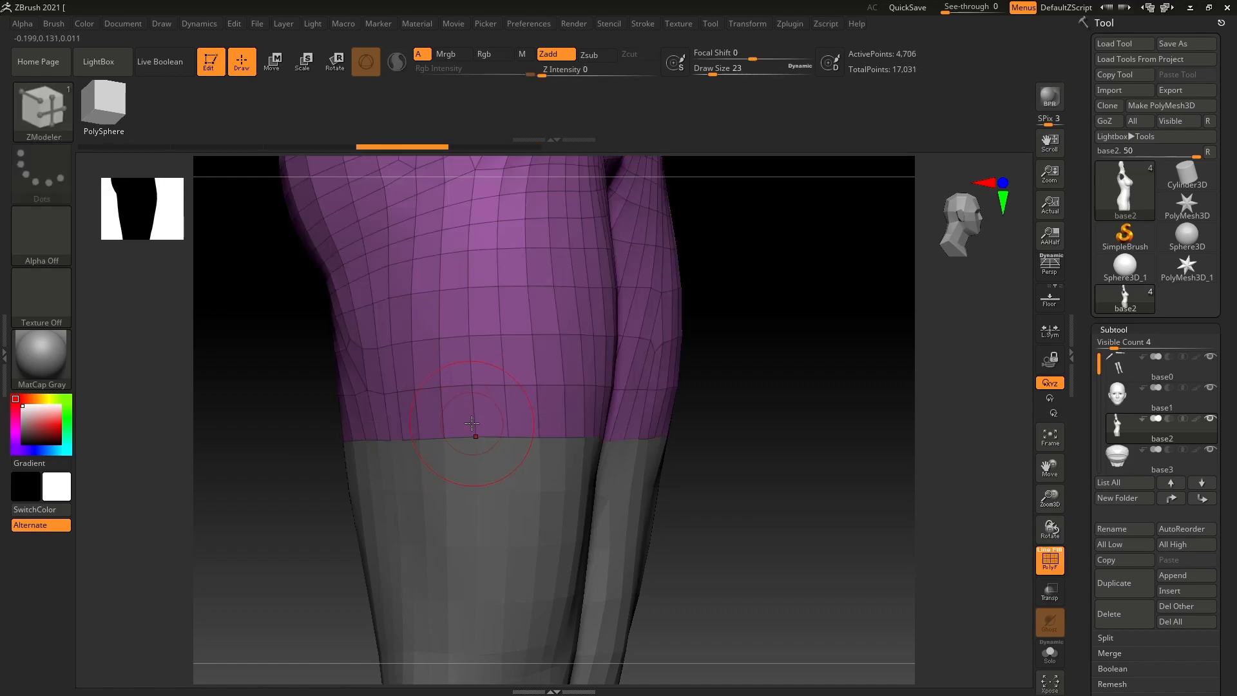
Insert an edge loop around both thighs of the torso mesh, right next to the leg seam, and check it from the front.
{"action": "left_click", "coordinate": [475, 425]}
{"action": "left_click", "coordinate": [479, 432]}
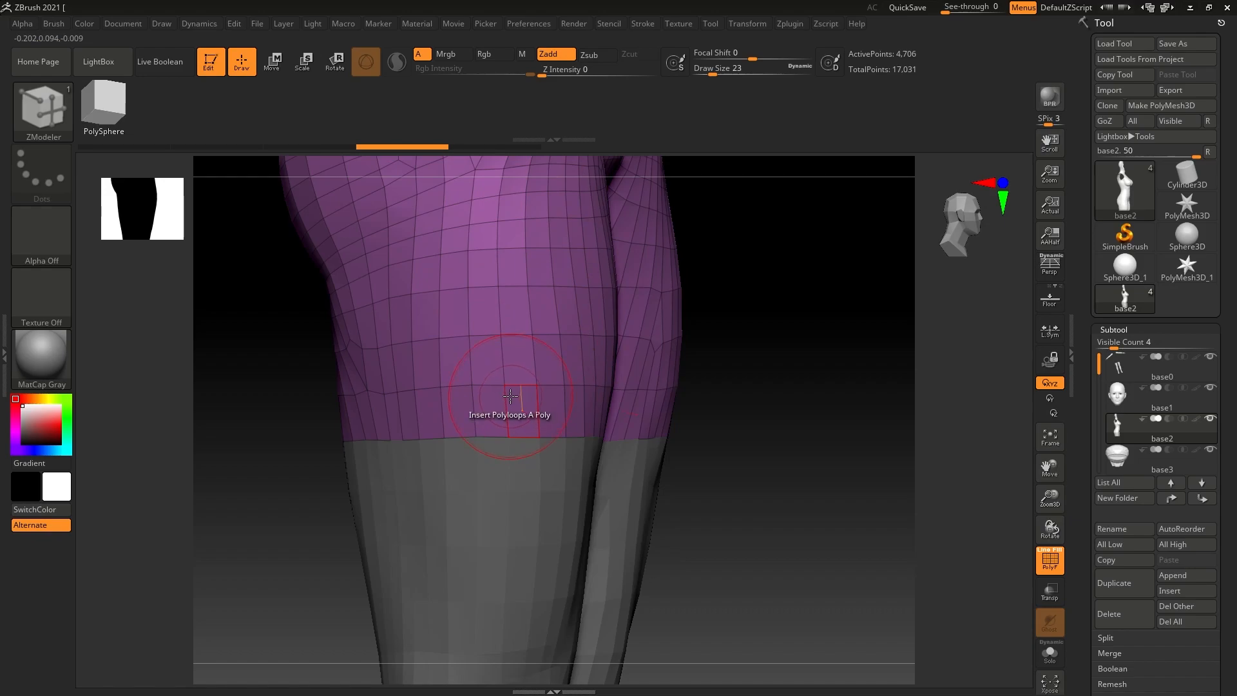
{"action": "left_click", "coordinate": [472, 413]}
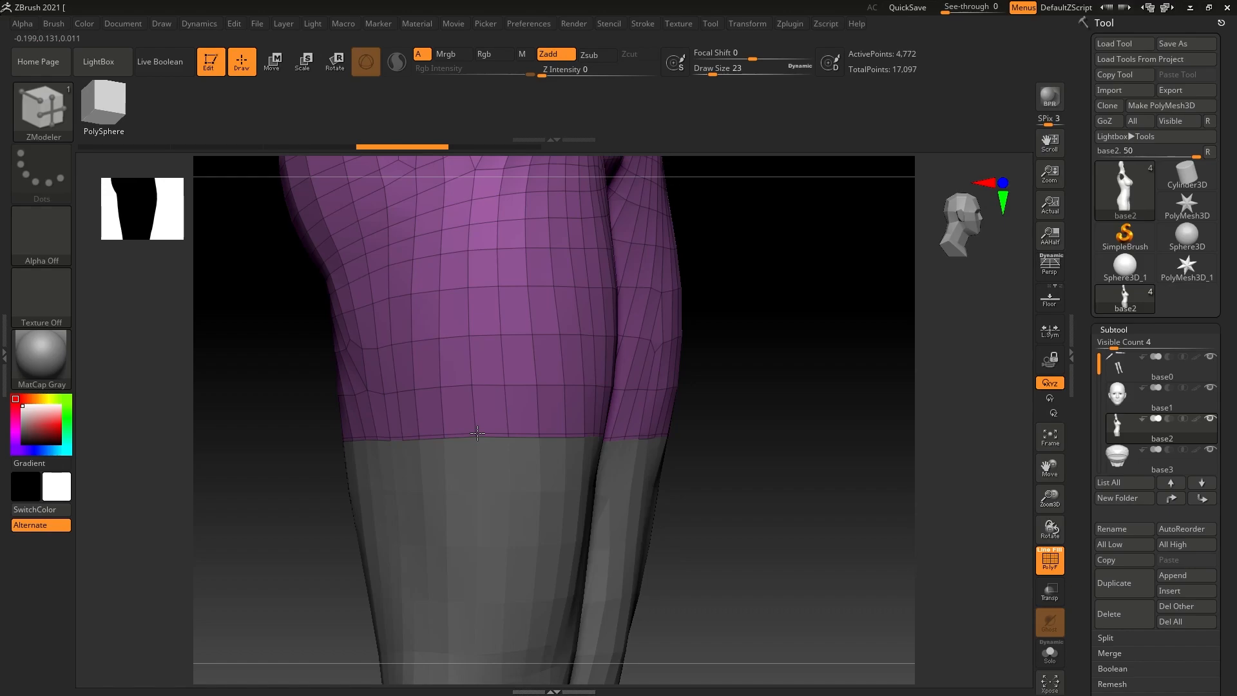
{"action": "right_click_drag", "start_coordinate": [628, 422], "coordinate": [595, 419], "text": "alt"}
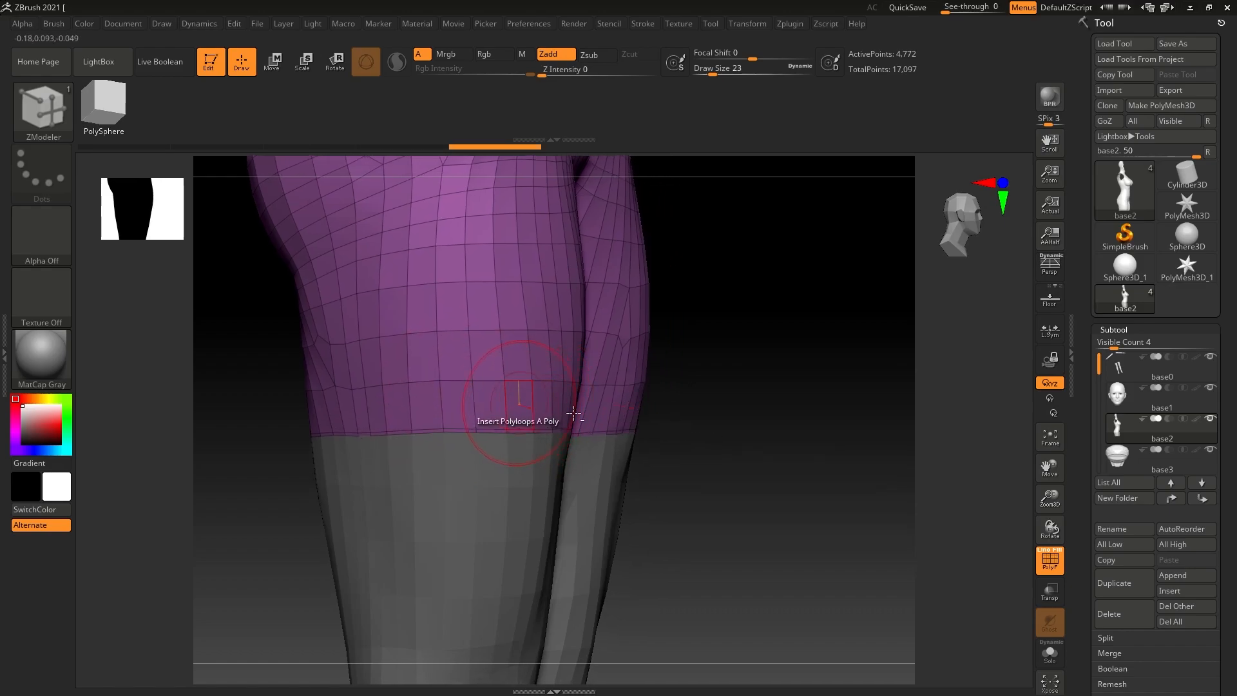
{"action": "left_click_drag", "start_coordinate": [768, 411], "coordinate": [719, 412]}
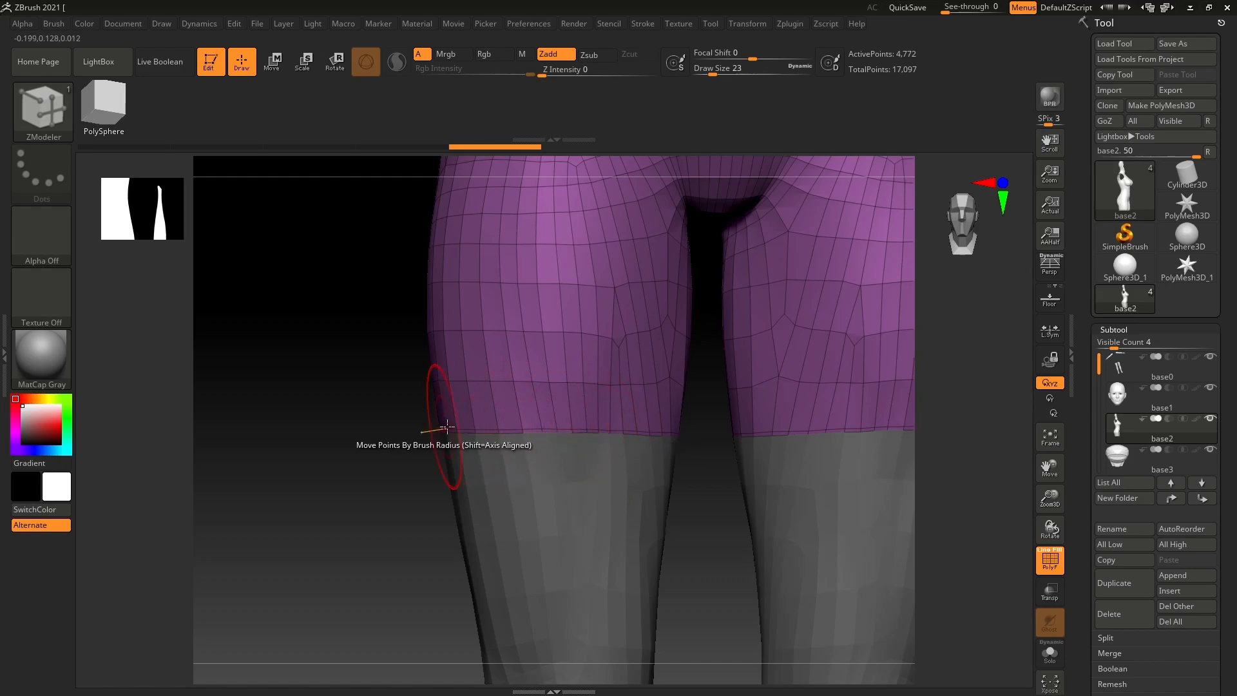
{"action": "left_click_drag", "start_coordinate": [340, 419], "coordinate": [261, 419], "text": "alt"}
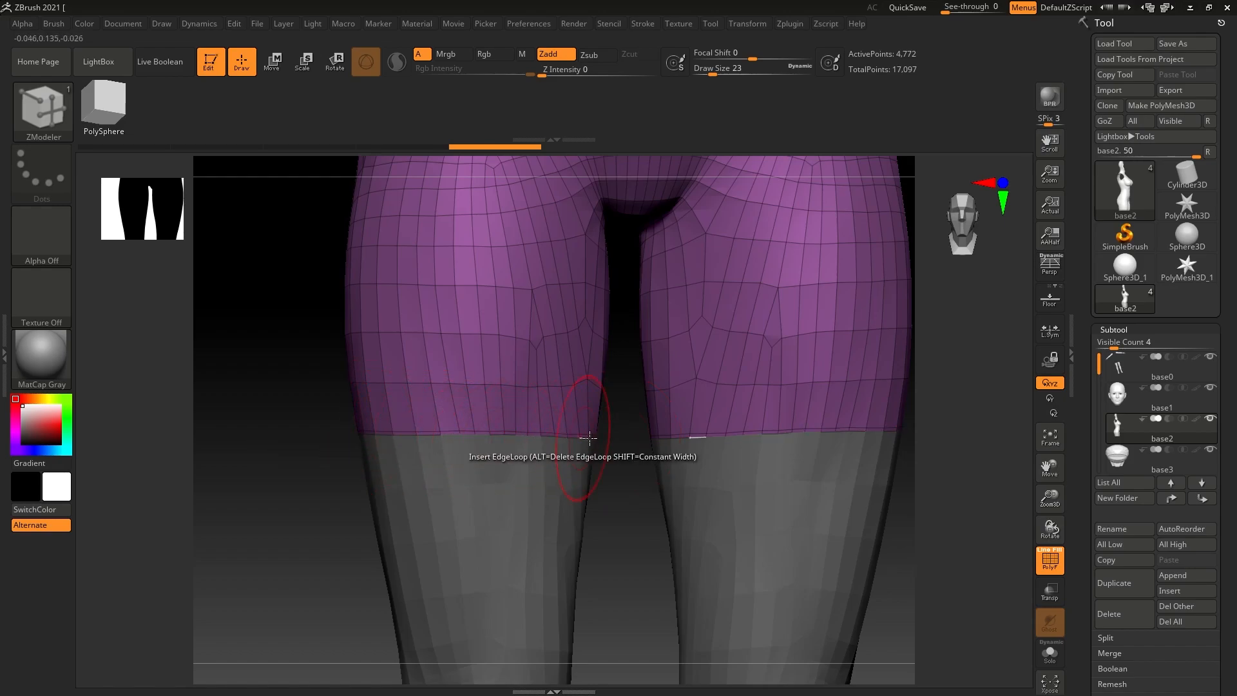
Insert an edge loop on the torso mesh close to the arm seam at the shoulders.
{"action": "left_click_drag", "start_coordinate": [300, 280], "coordinate": [381, 560], "text": "alt"}
{"action": "left_click_drag", "start_coordinate": [328, 361], "coordinate": [491, 370], "text": "alt"}
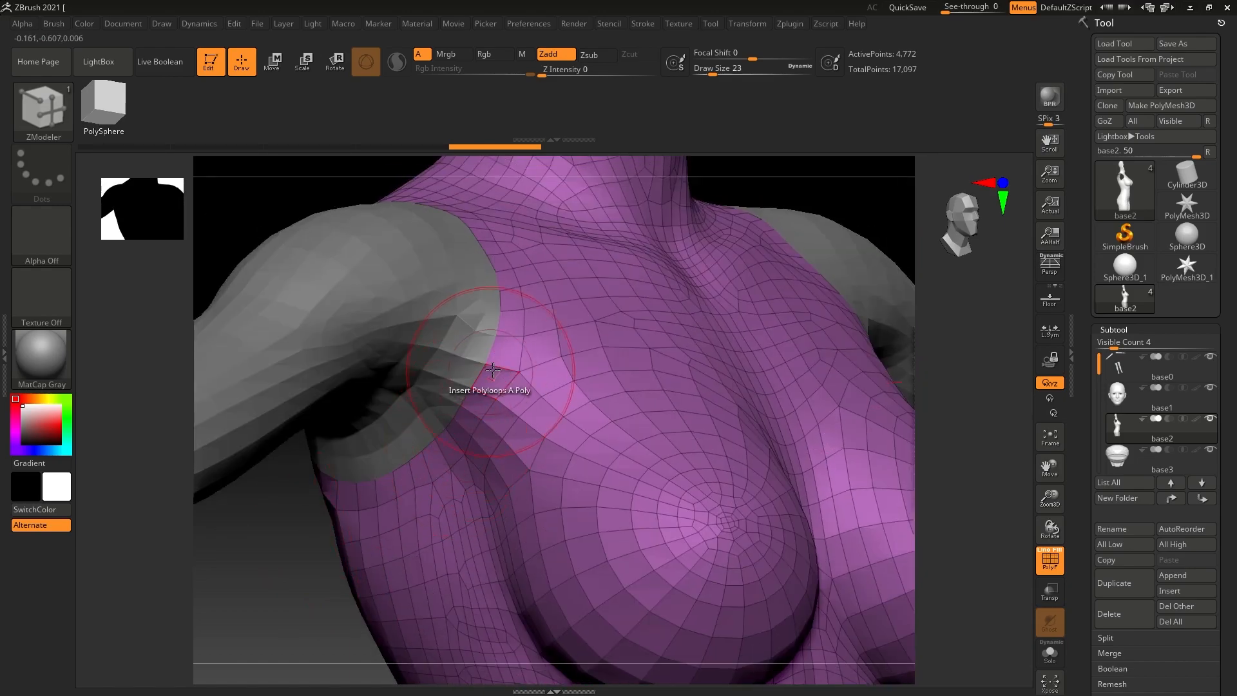
{"action": "left_click", "coordinate": [509, 338]}
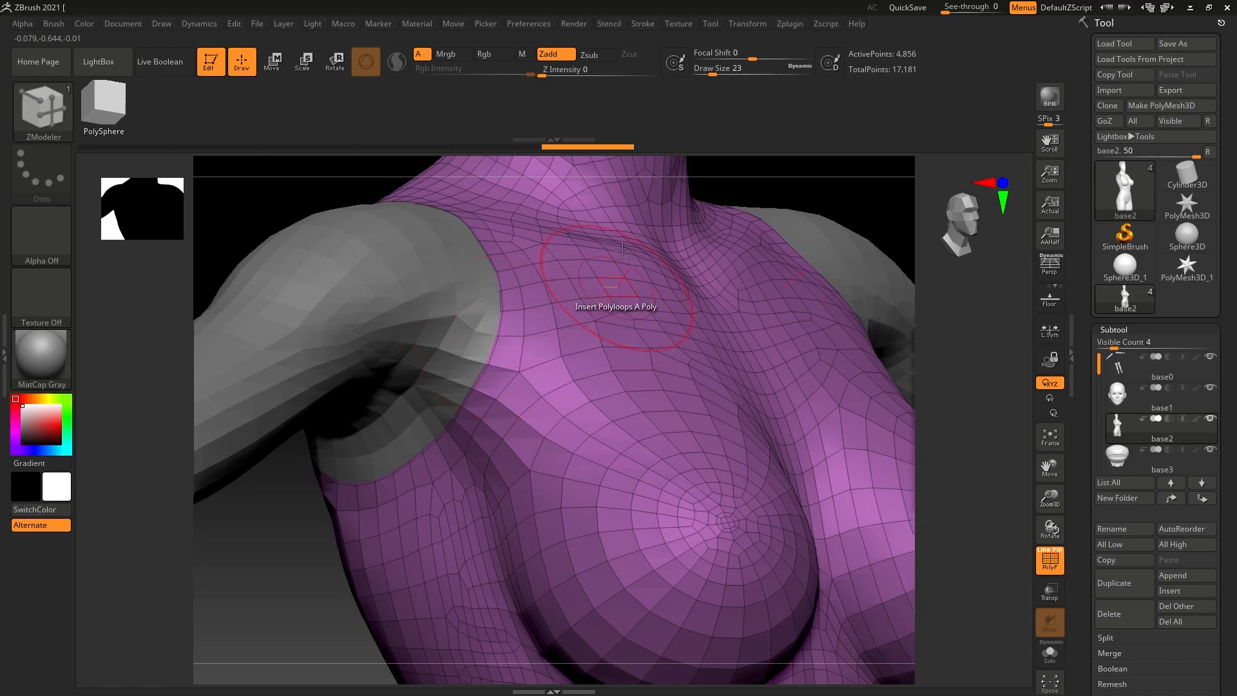
Insert an edge loop on the torso mesh along the head seam above the ear.
{"action": "right_click_drag", "start_coordinate": [596, 324], "coordinate": [562, 608], "text": "alt"}
{"action": "right_click_drag", "start_coordinate": [536, 386], "coordinate": [553, 539], "text": "alt"}
{"action": "right_click_drag", "start_coordinate": [478, 441], "coordinate": [511, 532], "text": "alt"}
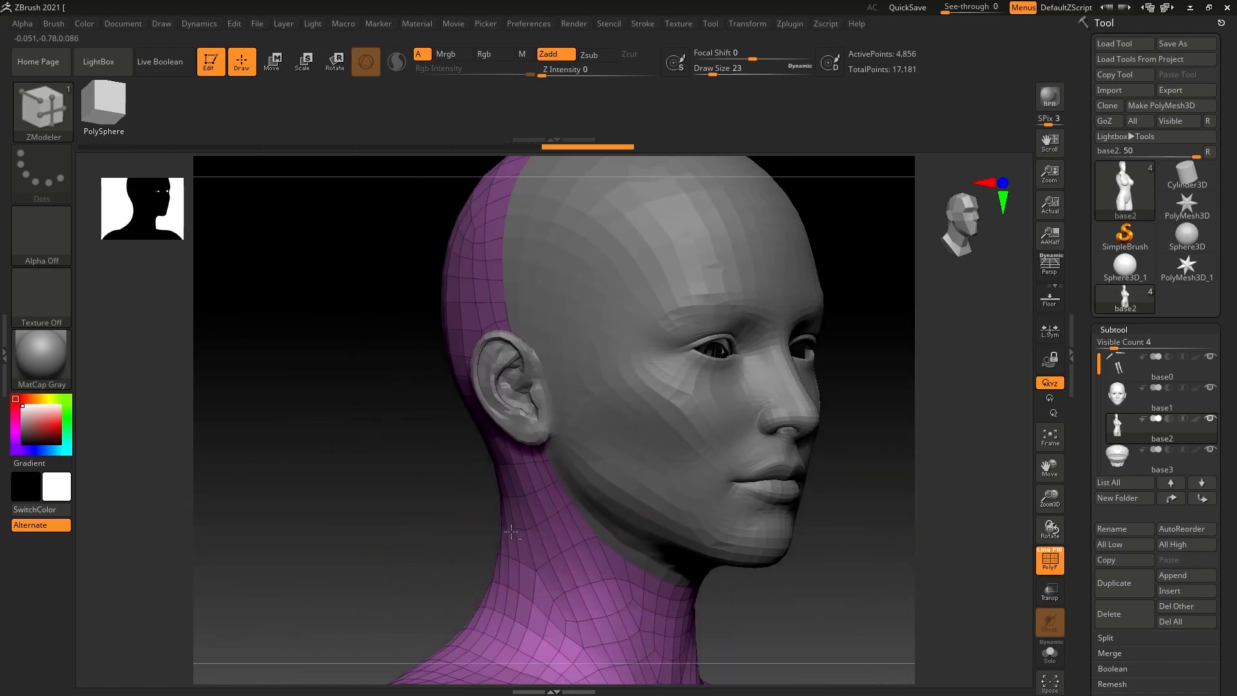
{"action": "left_click", "coordinate": [496, 246]}
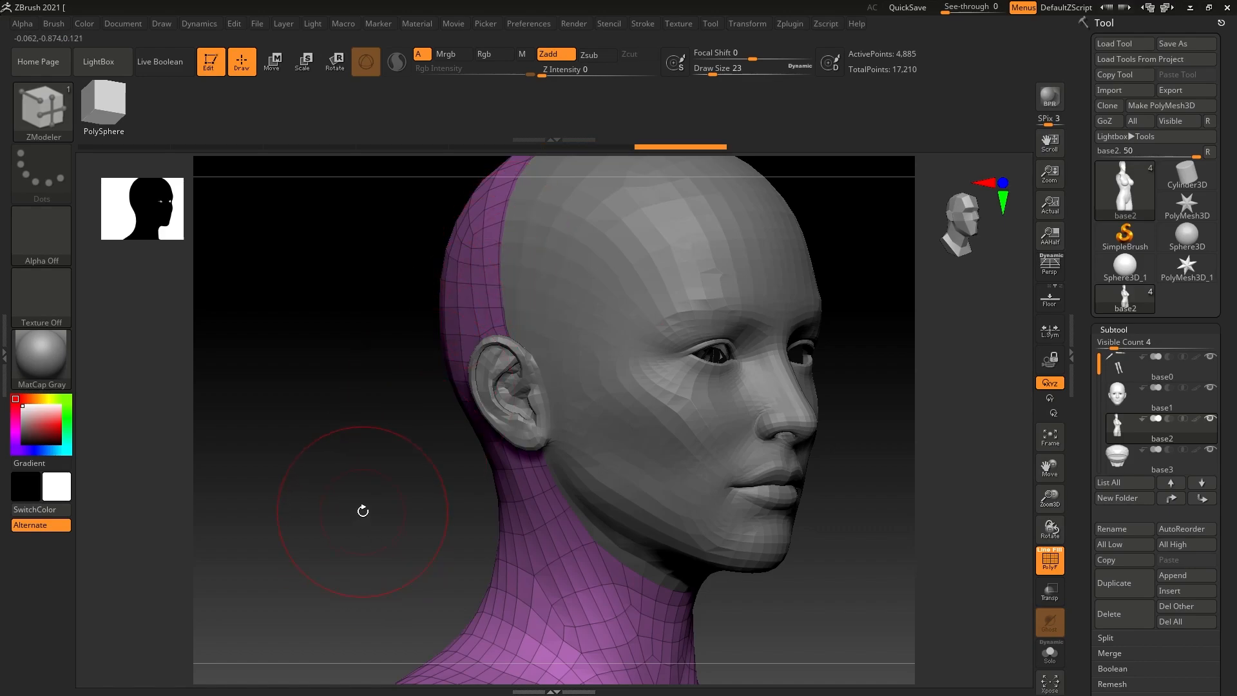
Insert edge loops on the torso mesh along the seam behind and below the ears.
{"action": "left_click_drag", "start_coordinate": [350, 503], "coordinate": [413, 525]}
{"action": "mouse_move", "coordinate": [764, 464]}
{"action": "left_mouse_down", "text": "alt"}
{"action": "mouse_move", "coordinate": [804, 518]}
{"action": "mouse_move", "coordinate": [803, 494]}
{"action": "mouse_move", "coordinate": [812, 505]}
{"action": "mouse_move", "coordinate": [781, 505]}
{"action": "left_mouse_up", "text": "alt"}
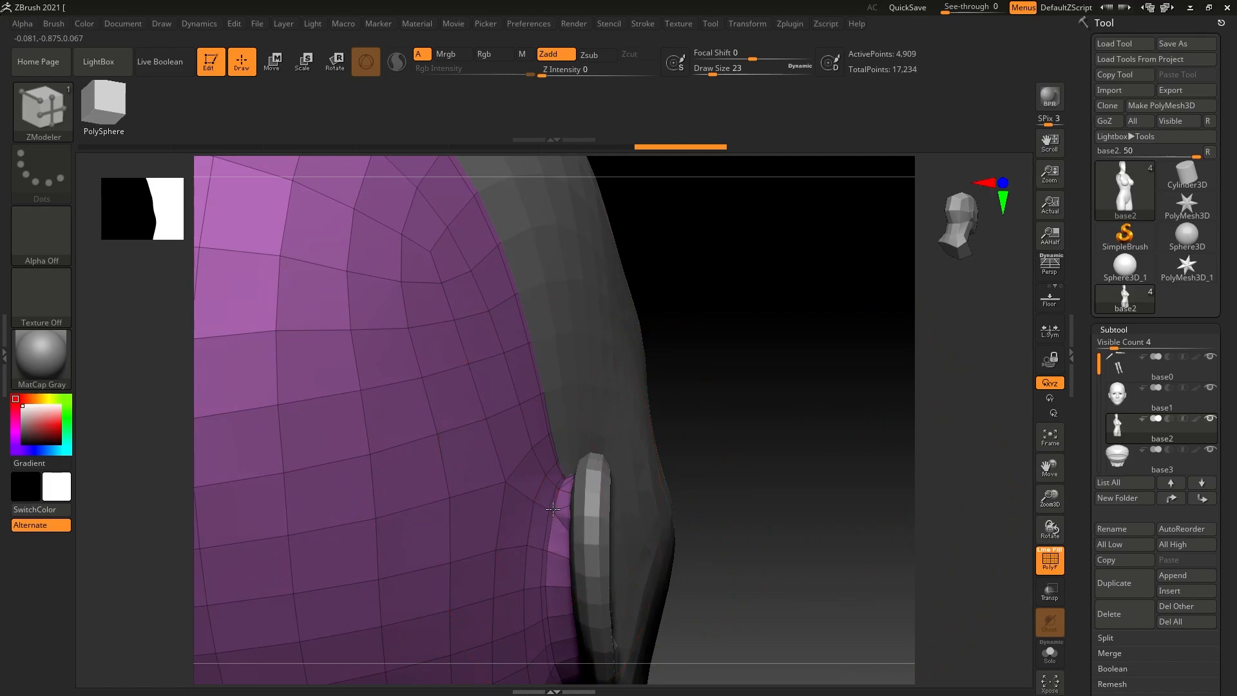
{"action": "mouse_move", "coordinate": [815, 623]}
{"action": "left_mouse_down"}
{"action": "mouse_move", "coordinate": [772, 569]}
{"action": "mouse_move", "coordinate": [747, 490]}
{"action": "left_mouse_up"}
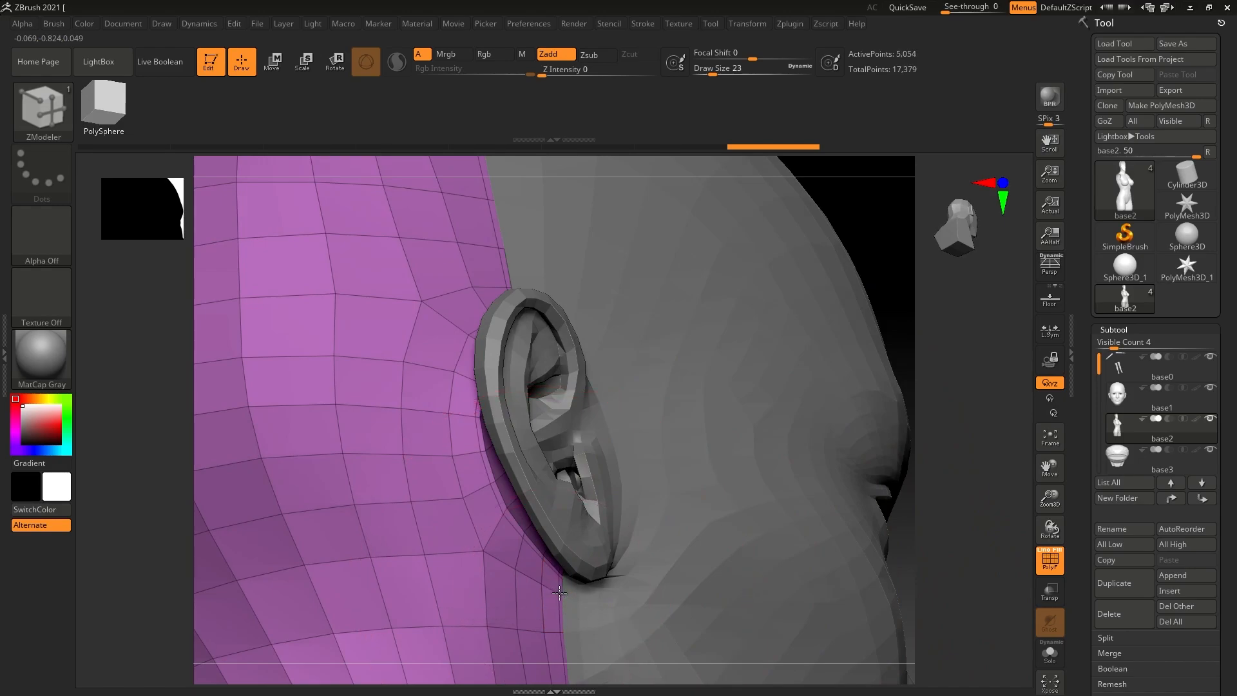
{"action": "mouse_move", "coordinate": [567, 511]}
{"action": "left_mouse_down"}
{"action": "mouse_move", "coordinate": [795, 395]}
{"action": "mouse_move", "coordinate": [799, 369]}
{"action": "mouse_move", "coordinate": [760, 369]}
{"action": "mouse_move", "coordinate": [773, 369]}
{"action": "mouse_move", "coordinate": [767, 351]}
{"action": "left_mouse_up"}
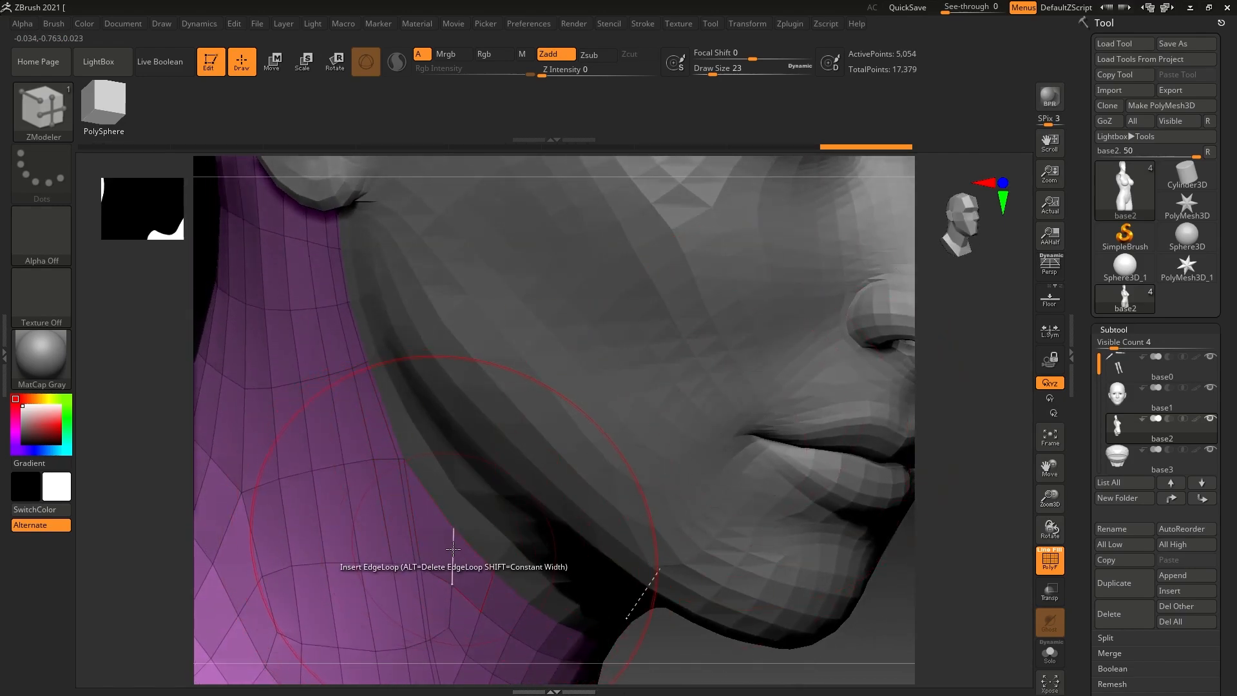
Insert an edge loop on the torso mesh's neck along the seam under the jaw, and check the neck from the front.
{"action": "left_click_drag", "start_coordinate": [462, 527], "coordinate": [460, 528]}
{"action": "right_click_drag", "start_coordinate": [492, 569], "coordinate": [395, 518], "text": "ctrl"}
{"action": "right_click_drag", "start_coordinate": [737, 559], "coordinate": [762, 368], "text": "alt"}
{"action": "right_click_drag", "start_coordinate": [803, 464], "coordinate": [772, 456]}
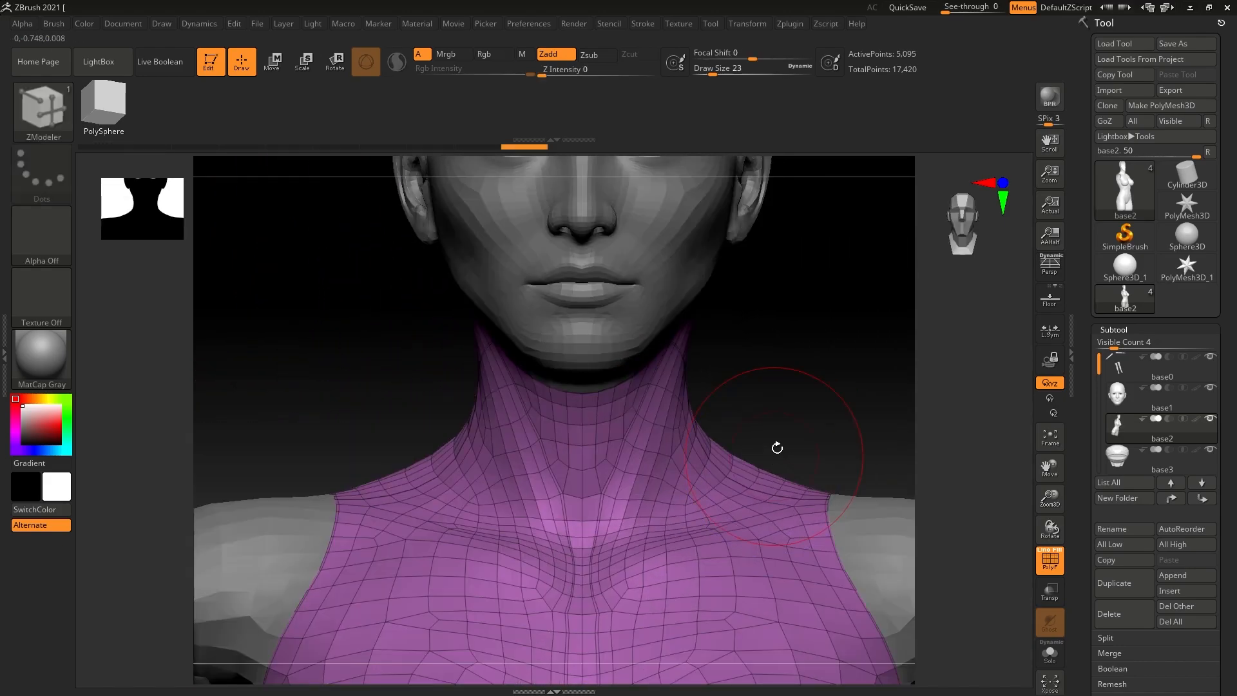
Make the head subtool base1 active and view the back of its ear closely.
{"action": "left_click", "coordinate": [1125, 401]}
{"action": "right_click_drag", "start_coordinate": [835, 298], "coordinate": [880, 453], "text": "alt"}
{"action": "right_click_drag", "start_coordinate": [745, 422], "coordinate": [802, 512]}
{"action": "right_click_drag", "start_coordinate": [860, 284], "coordinate": [741, 499], "text": "alt"}
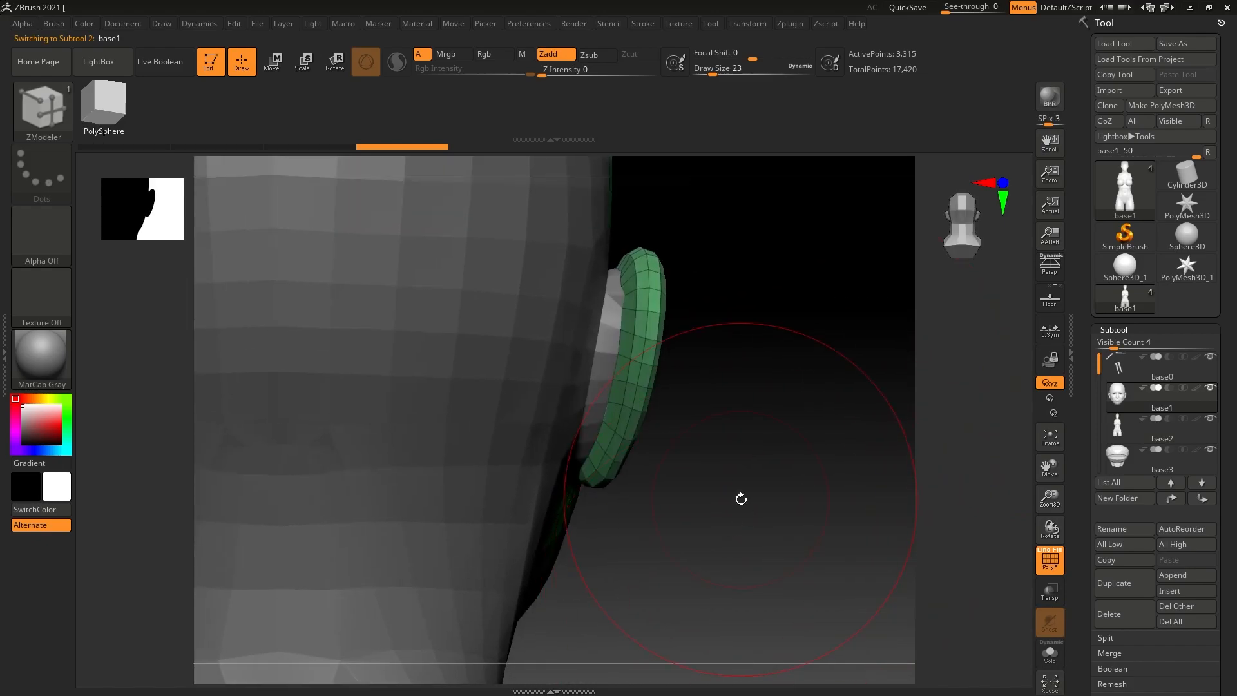
Try inserting an edge loop on the head mesh around the back of the ear, and undo it.
{"action": "left_click", "coordinate": [625, 357]}
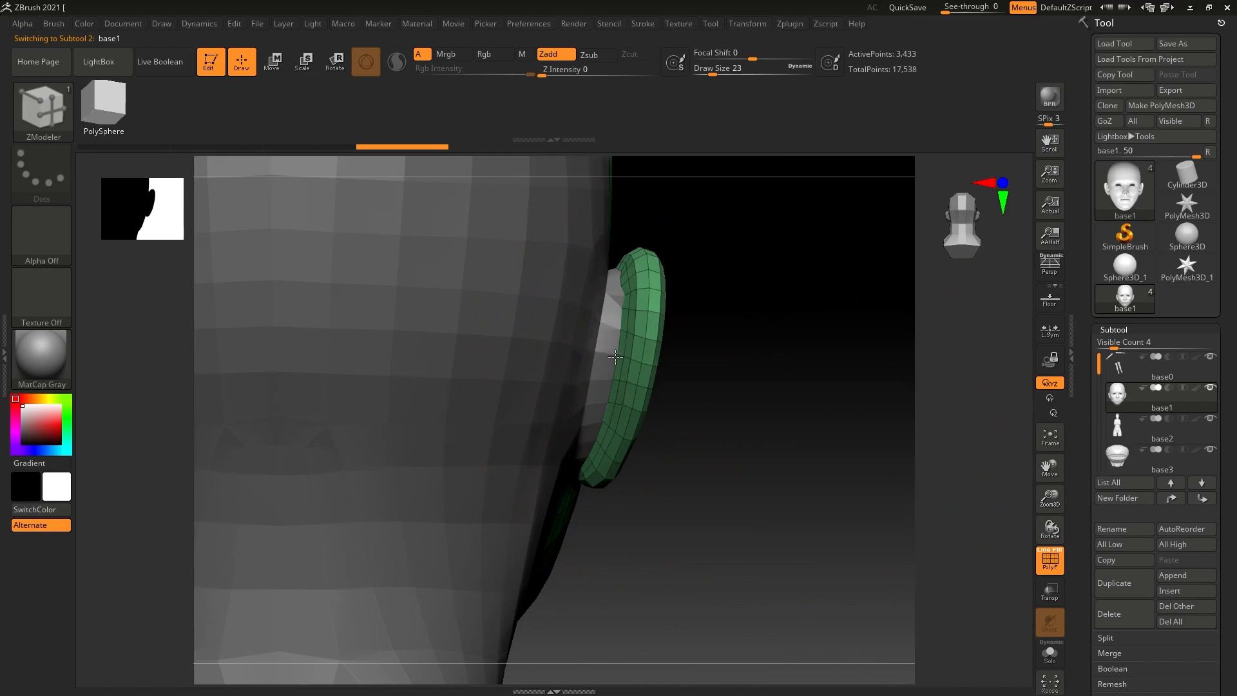
{"action": "right_click_drag", "start_coordinate": [713, 501], "coordinate": [616, 477], "text": "ctrl"}
{"action": "key", "text": "ctrl+z"}
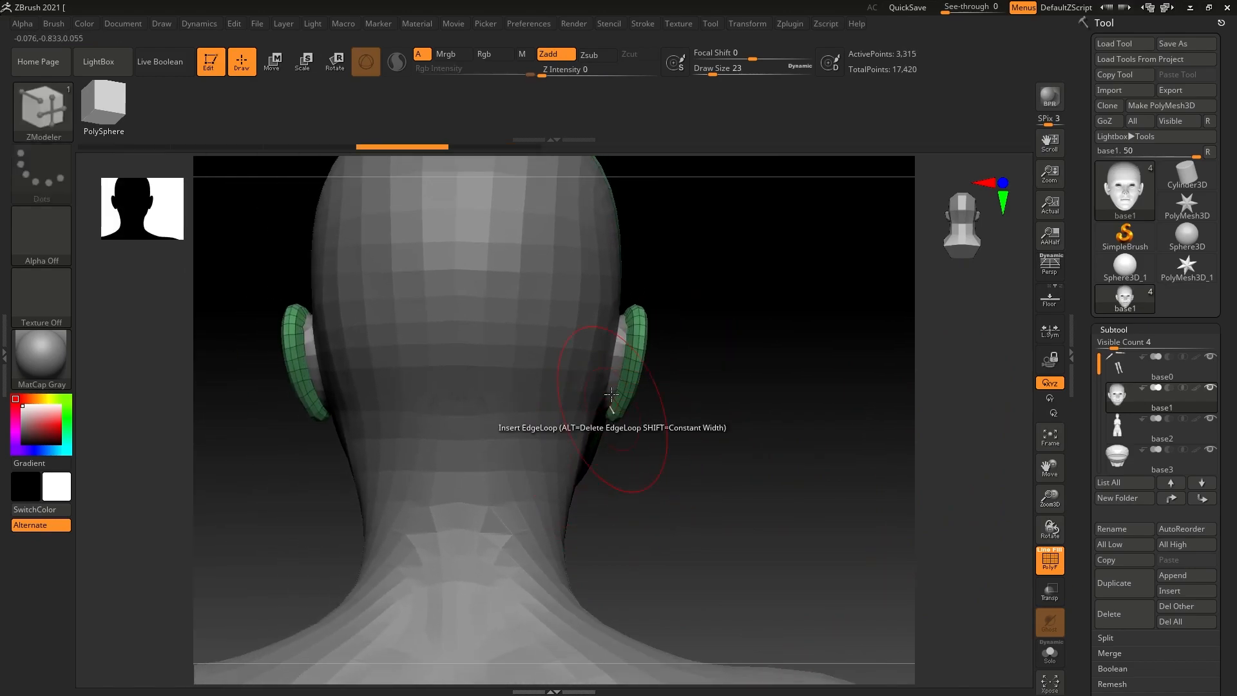
Insert edge loops on the head mesh behind the ears and along the seam above them.
{"action": "right_click_drag", "start_coordinate": [700, 444], "coordinate": [937, 519], "text": "ctrl"}
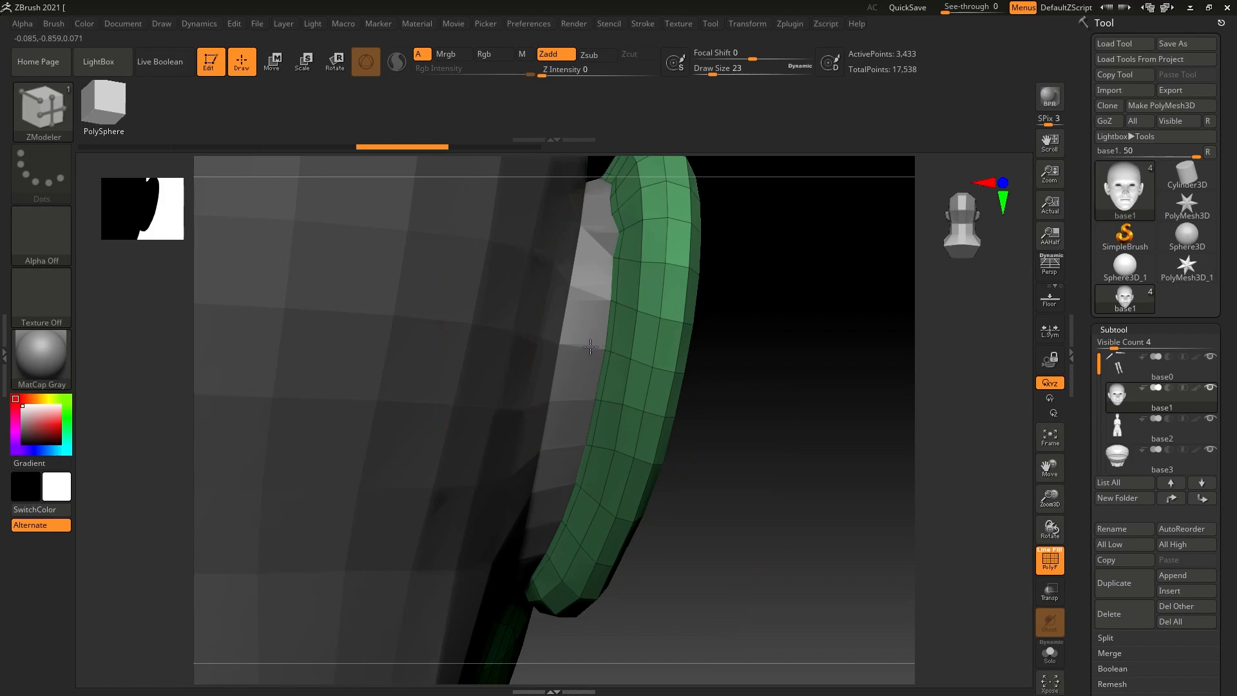
{"action": "right_click_drag", "start_coordinate": [809, 516], "coordinate": [278, 524], "text": "ctrl"}
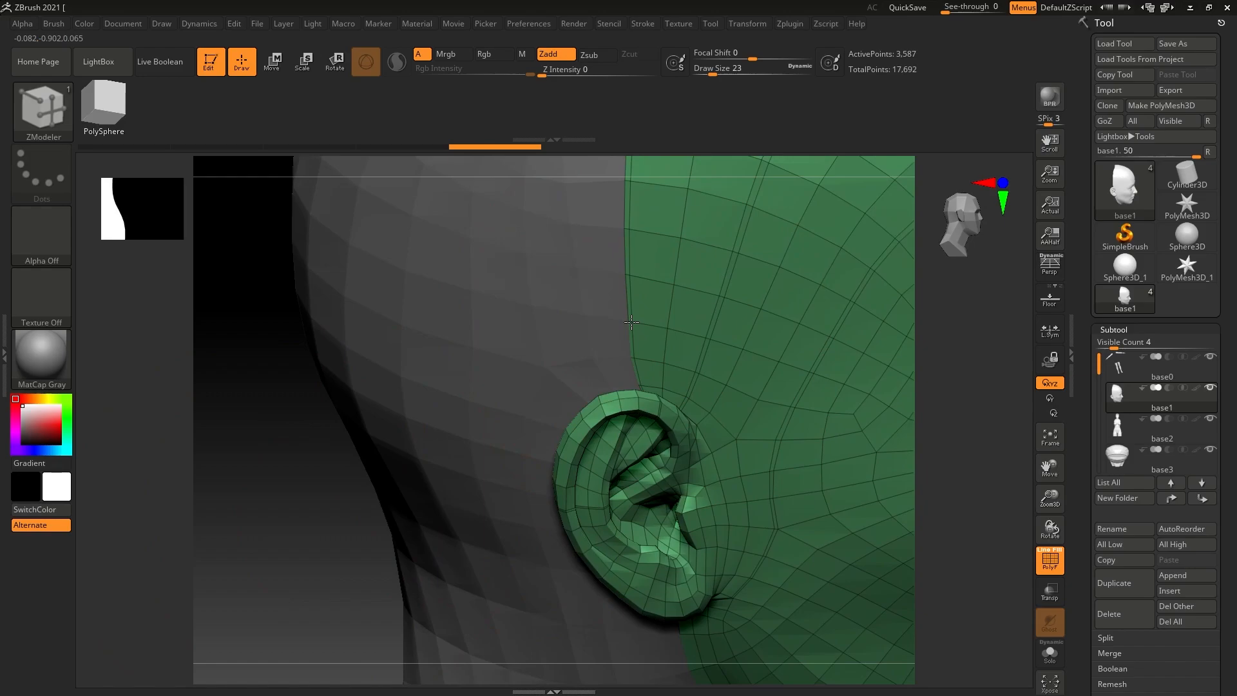
{"action": "left_click", "coordinate": [632, 322]}
Insert an edge loop on the head mesh along the neck seam below the jaw, and check the head from front and side.
{"action": "left_click_drag", "start_coordinate": [330, 498], "coordinate": [299, 436], "text": "alt"}
{"action": "left_click_drag", "start_coordinate": [880, 443], "coordinate": [783, 495]}
{"action": "left_click", "coordinate": [654, 563]}
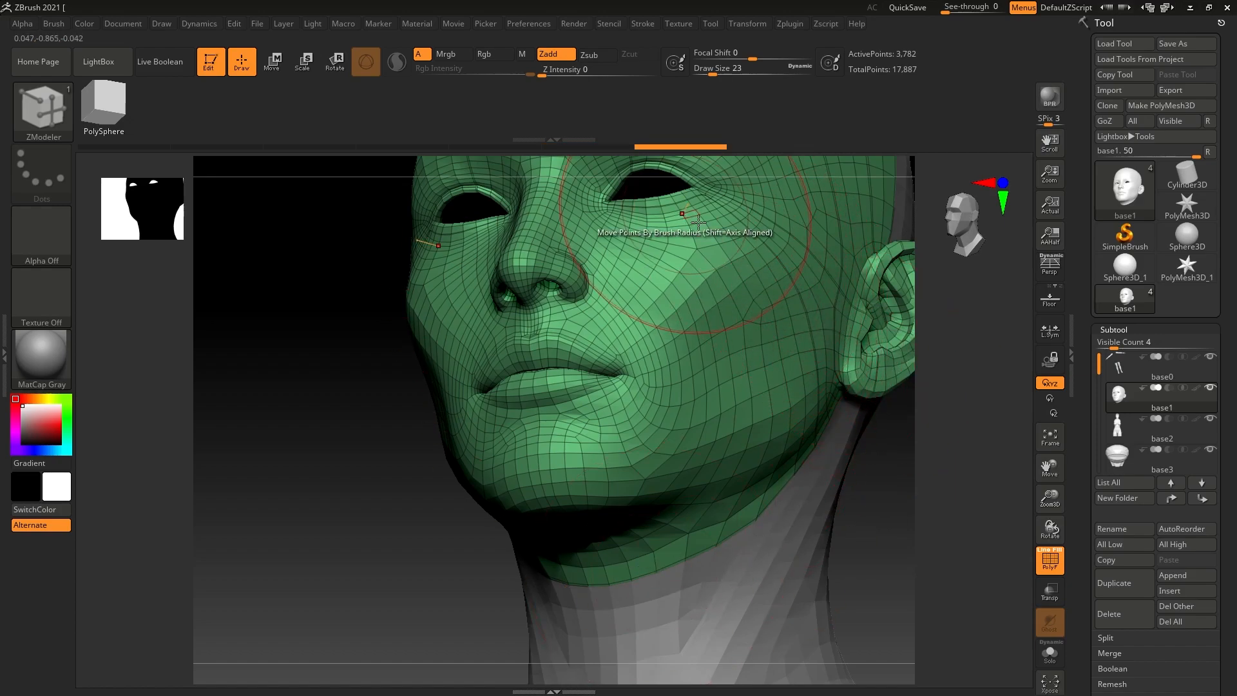
{"action": "mouse_move", "coordinate": [326, 483]}
{"action": "left_mouse_down"}
{"action": "mouse_move", "coordinate": [390, 494]}
{"action": "mouse_move", "coordinate": [337, 486]}
{"action": "left_mouse_up"}
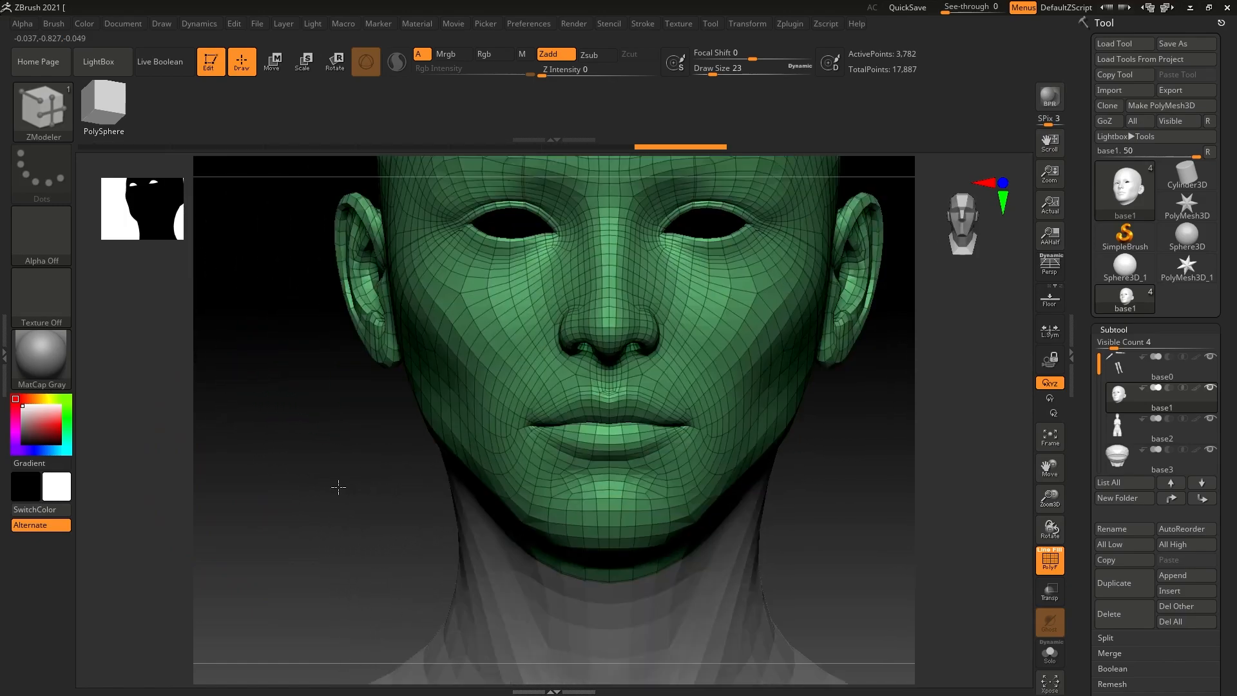
{"action": "left_click_drag", "start_coordinate": [698, 599], "coordinate": [884, 482]}
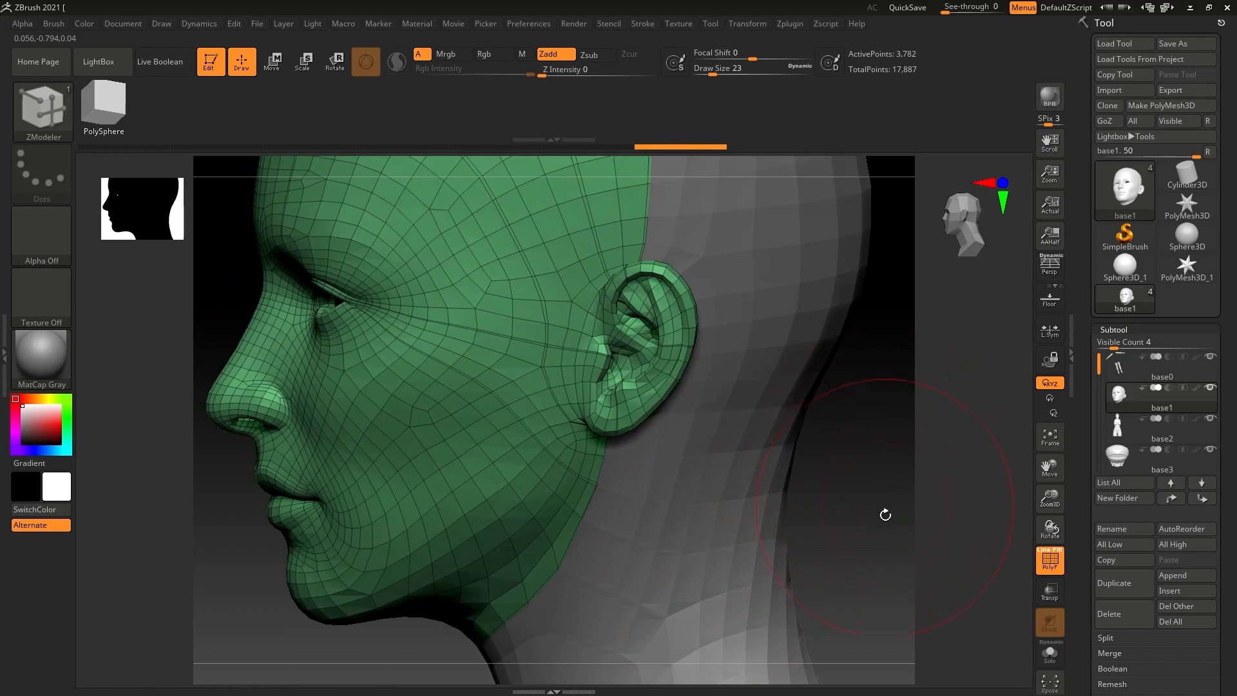
{"action": "left_click_drag", "start_coordinate": [869, 535], "coordinate": [925, 530]}
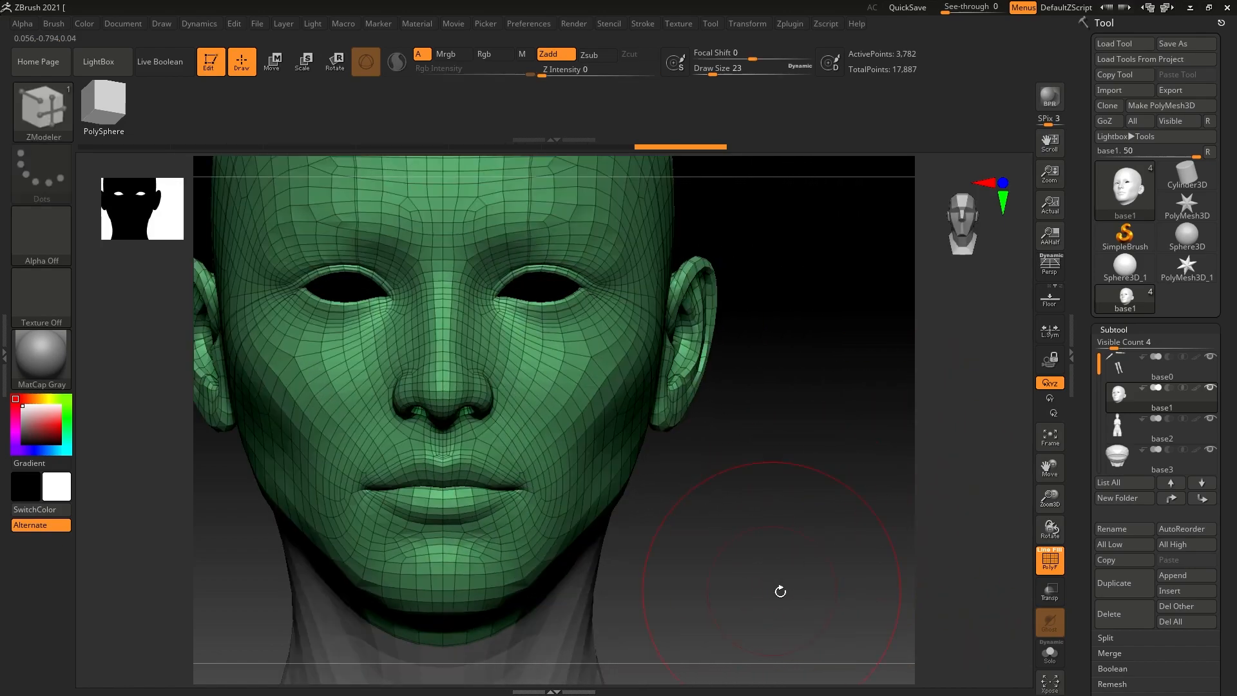
Make the limbs subtool base0 active and insert an edge loop on the first arm close to the shoulder seam.
{"action": "left_click_drag", "start_coordinate": [773, 588], "coordinate": [853, 391], "text": "alt"}
{"action": "left_click_drag", "start_coordinate": [822, 487], "coordinate": [820, 215], "text": "alt"}
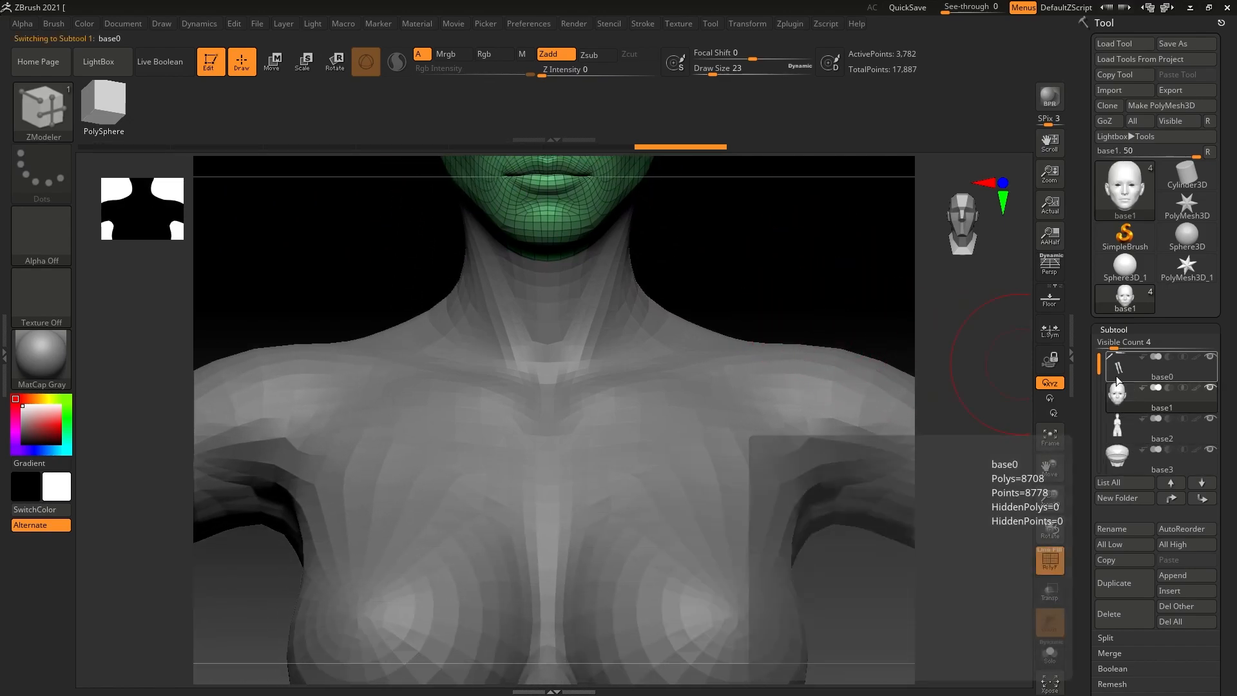
{"action": "left_click", "coordinate": [1154, 368]}
{"action": "left_click_drag", "start_coordinate": [370, 274], "coordinate": [648, 298], "text": "alt"}
{"action": "left_click_drag", "start_coordinate": [533, 298], "coordinate": [455, 268]}
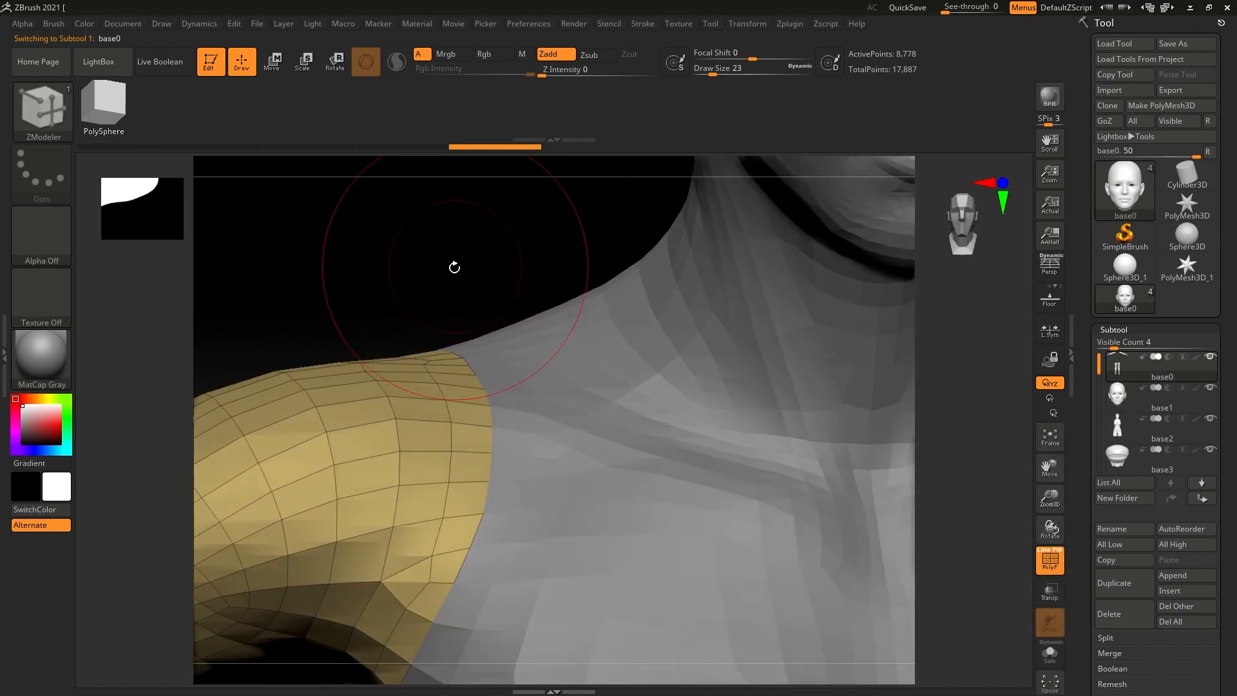
{"action": "left_click", "coordinate": [472, 480]}
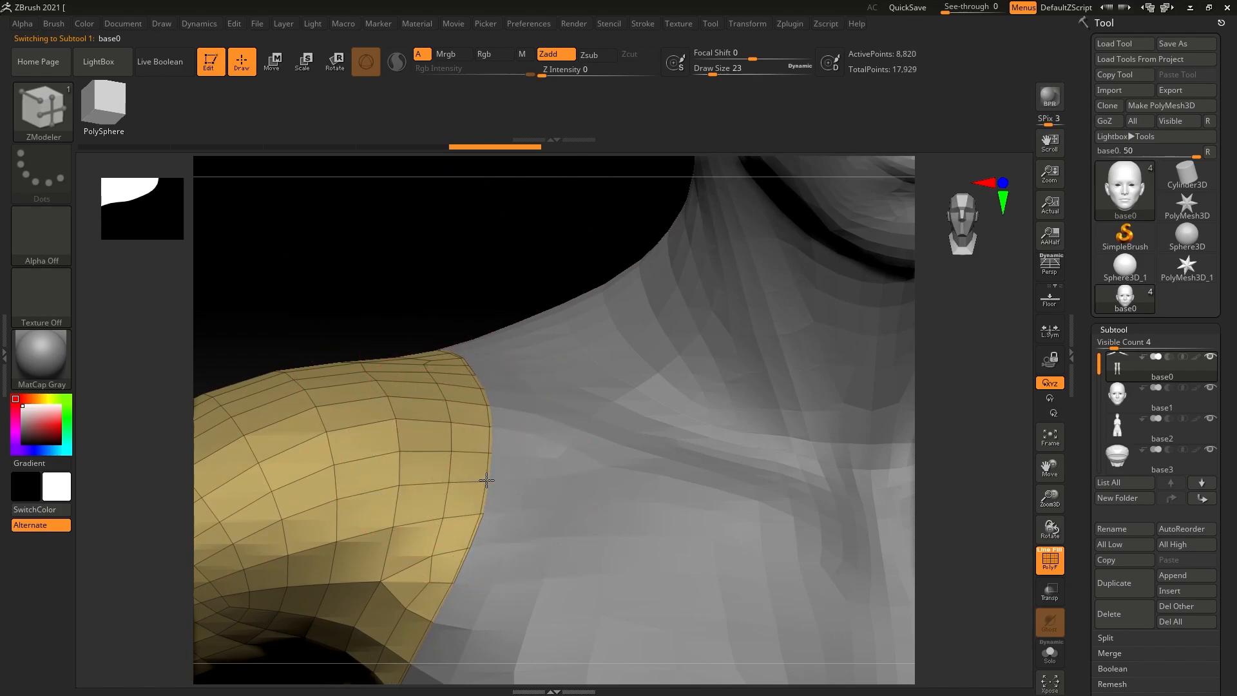
{"action": "left_click_drag", "start_coordinate": [484, 282], "coordinate": [385, 262], "text": "alt"}
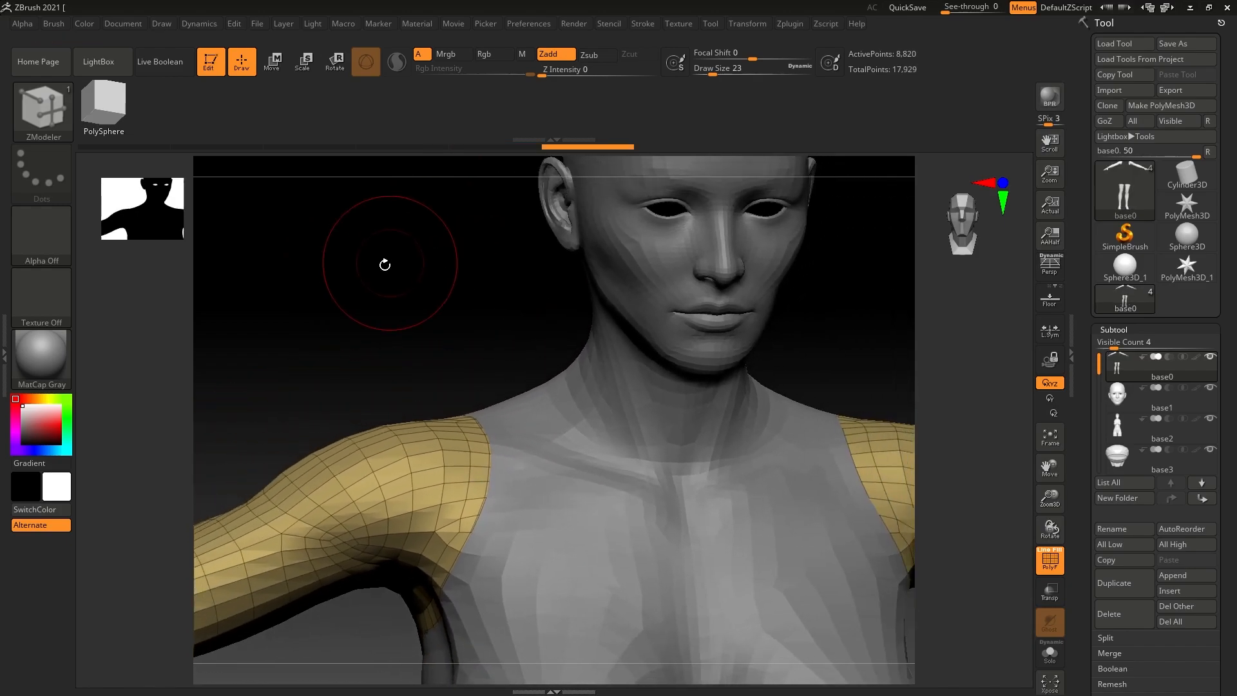
Insert a matching edge loop on the opposite arm close to the shoulder seam, undoing and repeating the first attempt.
{"action": "left_click_drag", "start_coordinate": [848, 361], "coordinate": [599, 310], "text": "alt"}
{"action": "left_click_drag", "start_coordinate": [767, 353], "coordinate": [766, 343], "text": "alt"}
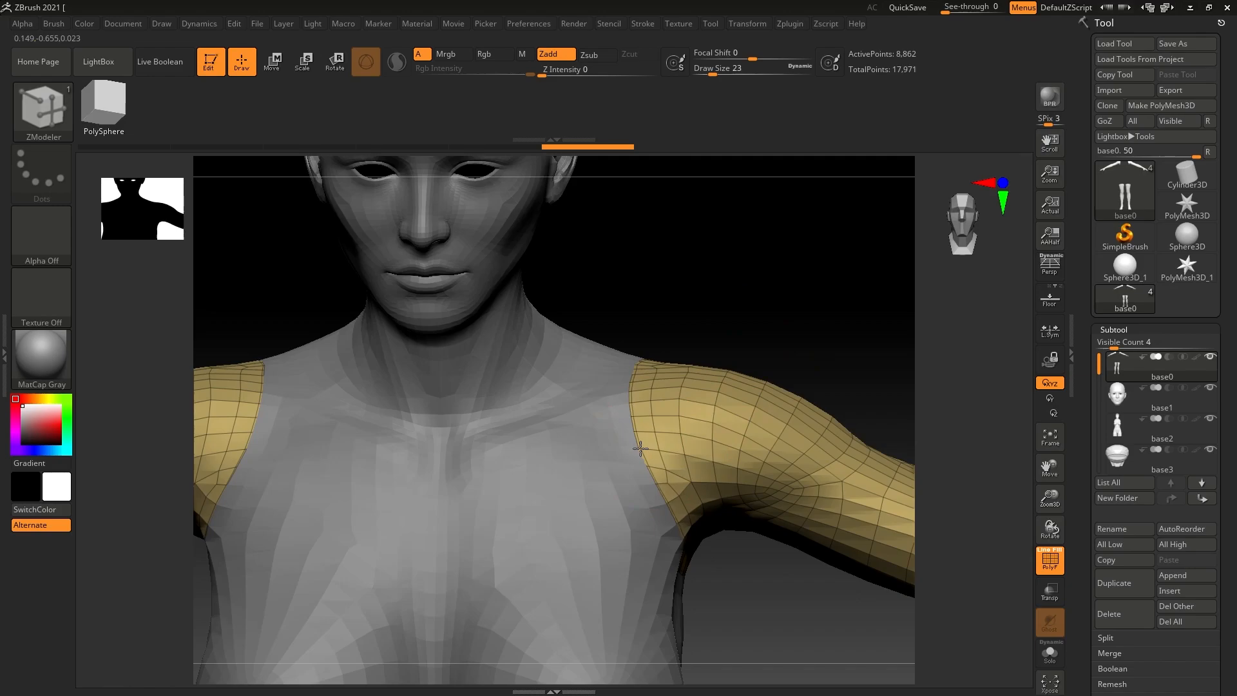
{"action": "key", "text": "ctrl+z"}
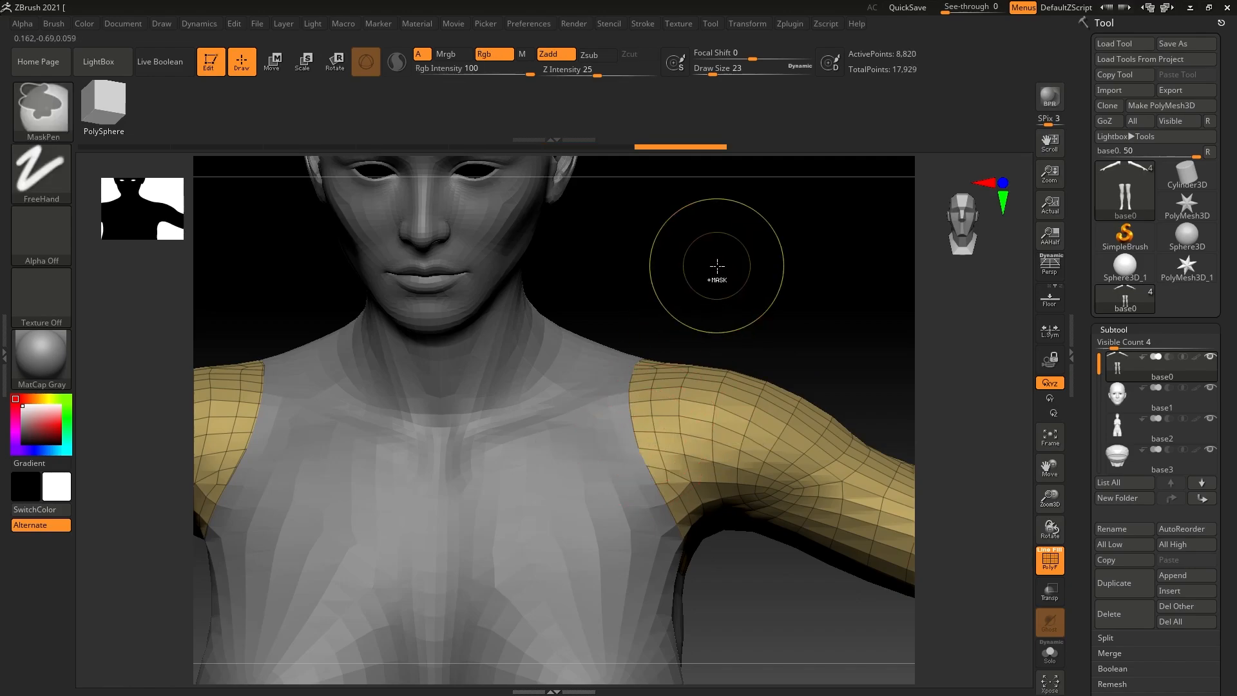
{"action": "left_click", "coordinate": [635, 418]}
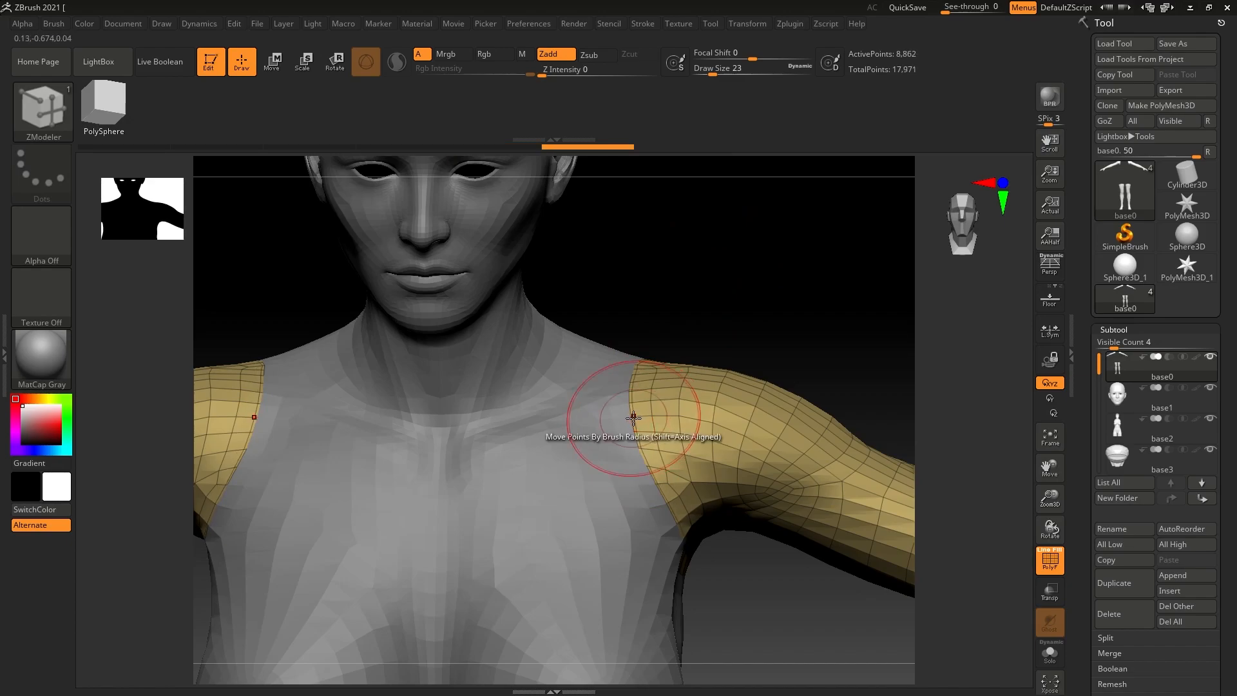
Insert an edge loop around both legs of base0 just below the seam with the torso's thighs.
{"action": "left_click_drag", "start_coordinate": [758, 612], "coordinate": [739, 225], "text": "alt"}
{"action": "left_click_drag", "start_coordinate": [775, 593], "coordinate": [759, 284], "text": "alt"}
{"action": "left_click_drag", "start_coordinate": [776, 618], "coordinate": [792, 302], "text": "alt"}
{"action": "left_click_drag", "start_coordinate": [789, 650], "coordinate": [789, 541], "text": "alt"}
{"action": "left_click_drag", "start_coordinate": [814, 606], "coordinate": [809, 398], "text": "alt"}
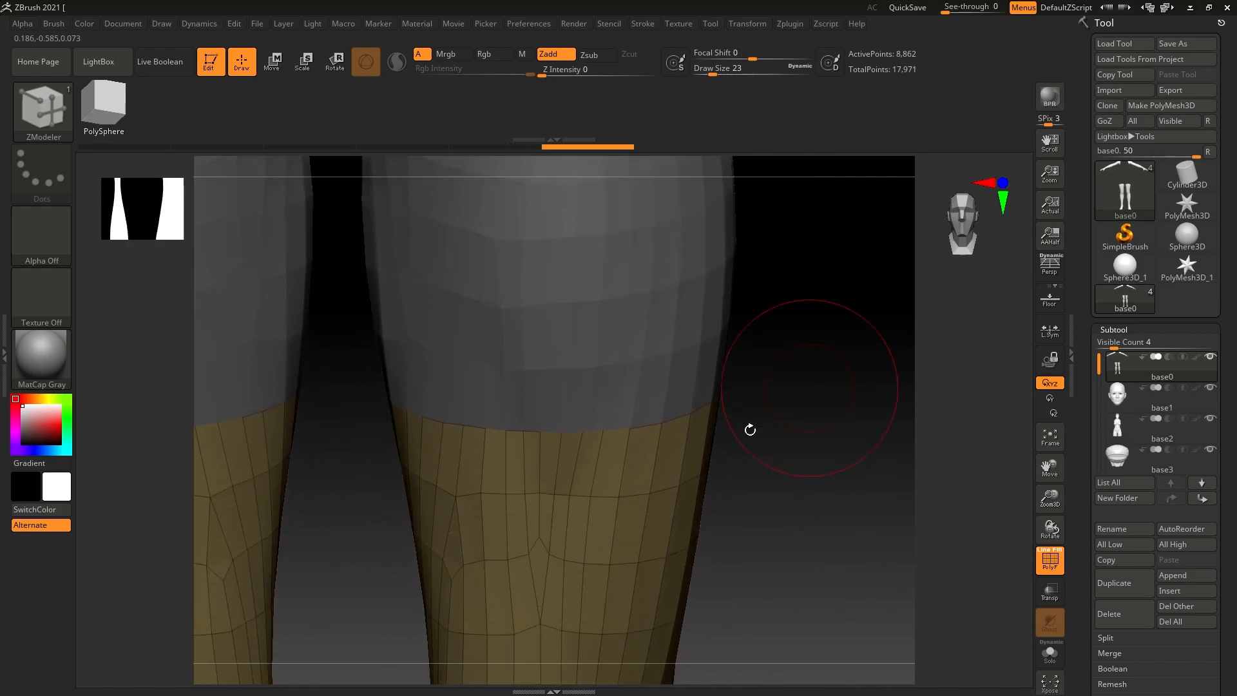
{"action": "left_click", "coordinate": [585, 434]}
{"action": "left_click", "coordinate": [588, 429]}
{"action": "left_click_drag", "start_coordinate": [816, 528], "coordinate": [766, 501], "text": "alt"}
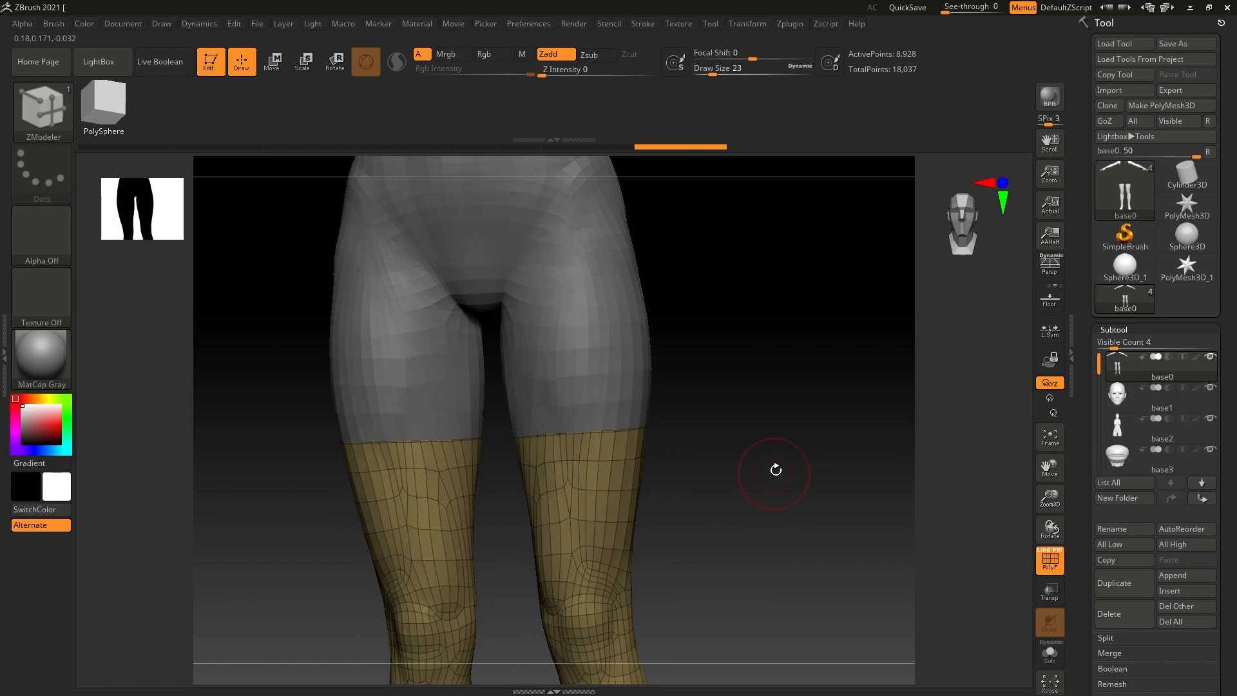
Make the head subtool base1 active and reorder the subtools to base1, base2, base0, base3.
{"action": "left_click", "coordinate": [1122, 400]}
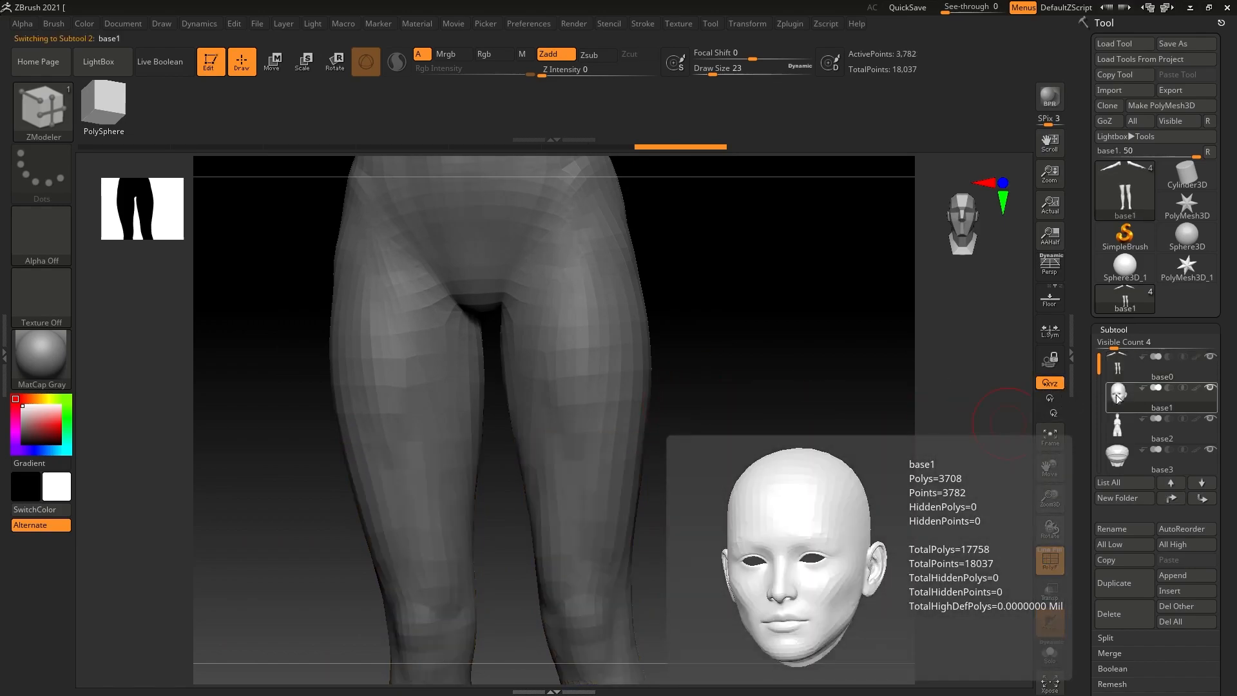
{"action": "left_click_drag", "start_coordinate": [1117, 405], "coordinate": [1116, 369]}
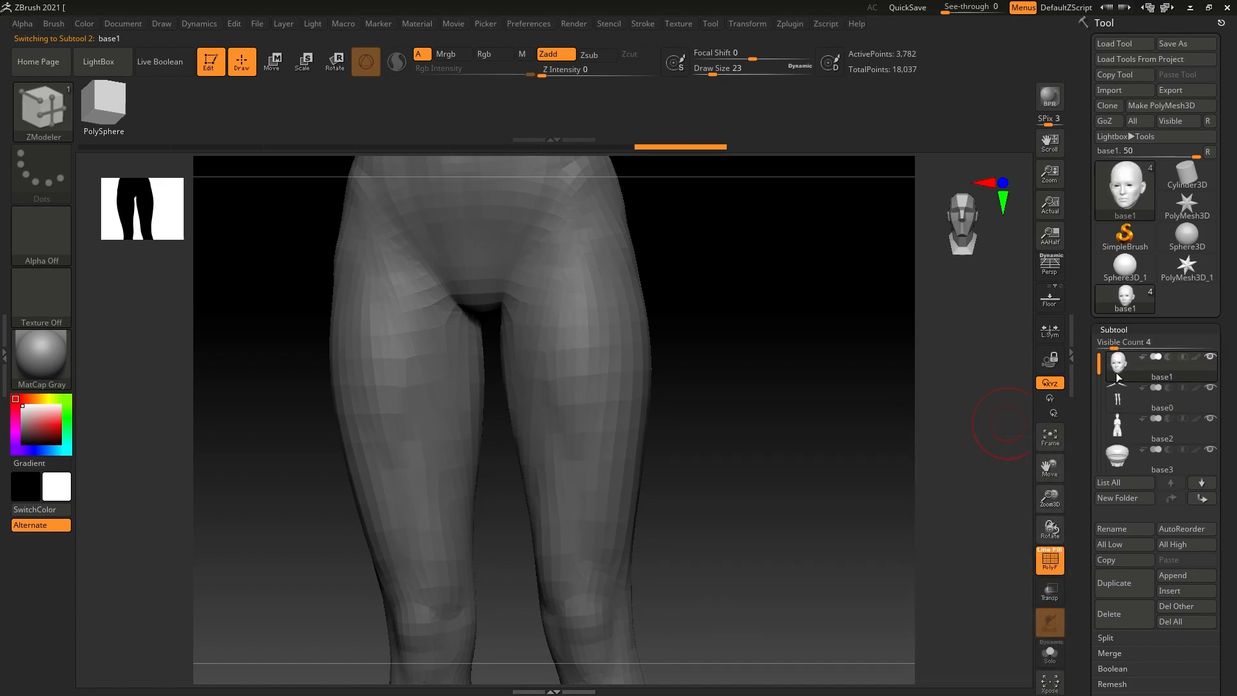
{"action": "left_click_drag", "start_coordinate": [1119, 430], "coordinate": [1119, 396]}
{"action": "mouse_move", "coordinate": [1128, 443]}
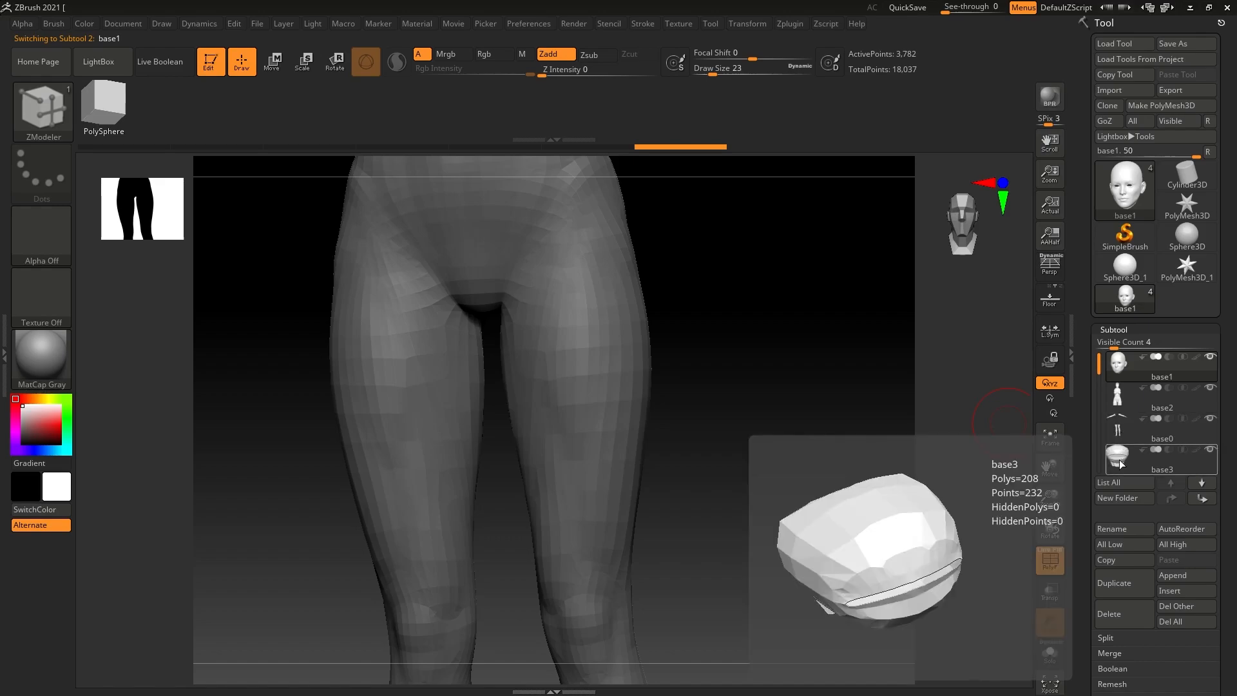
{"action": "left_click_drag", "start_coordinate": [720, 300], "coordinate": [783, 433], "text": "alt"}
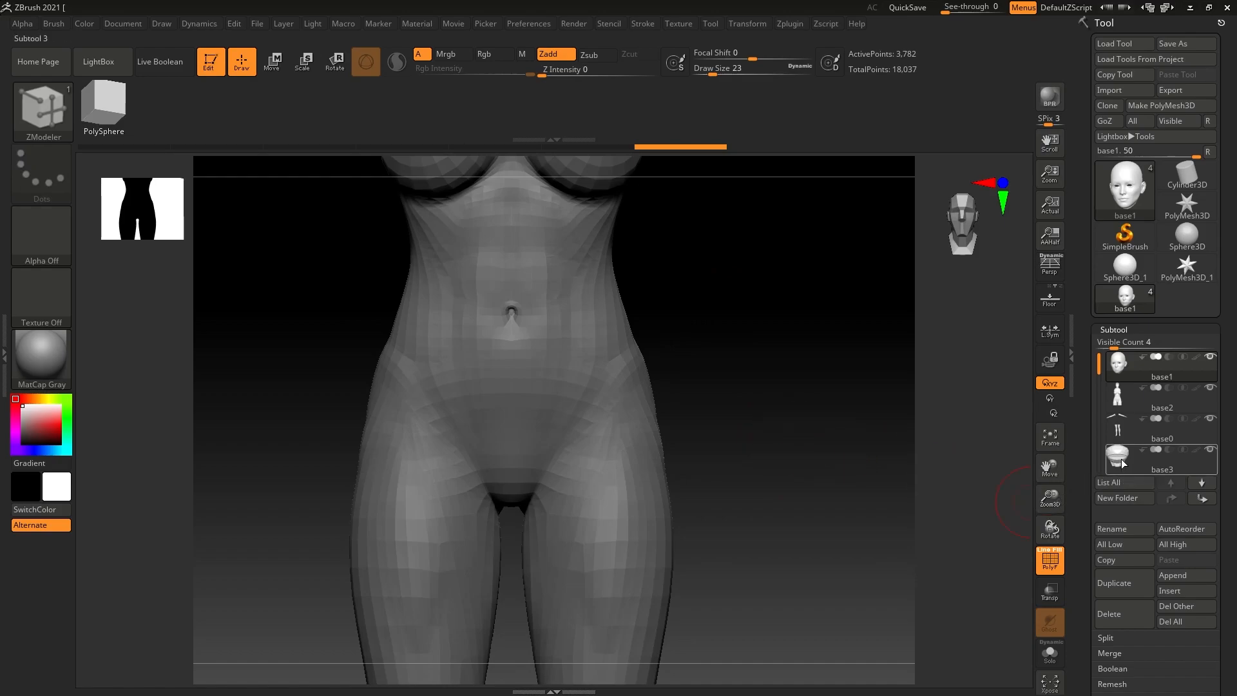
{"action": "mouse_move", "coordinate": [1114, 468]}
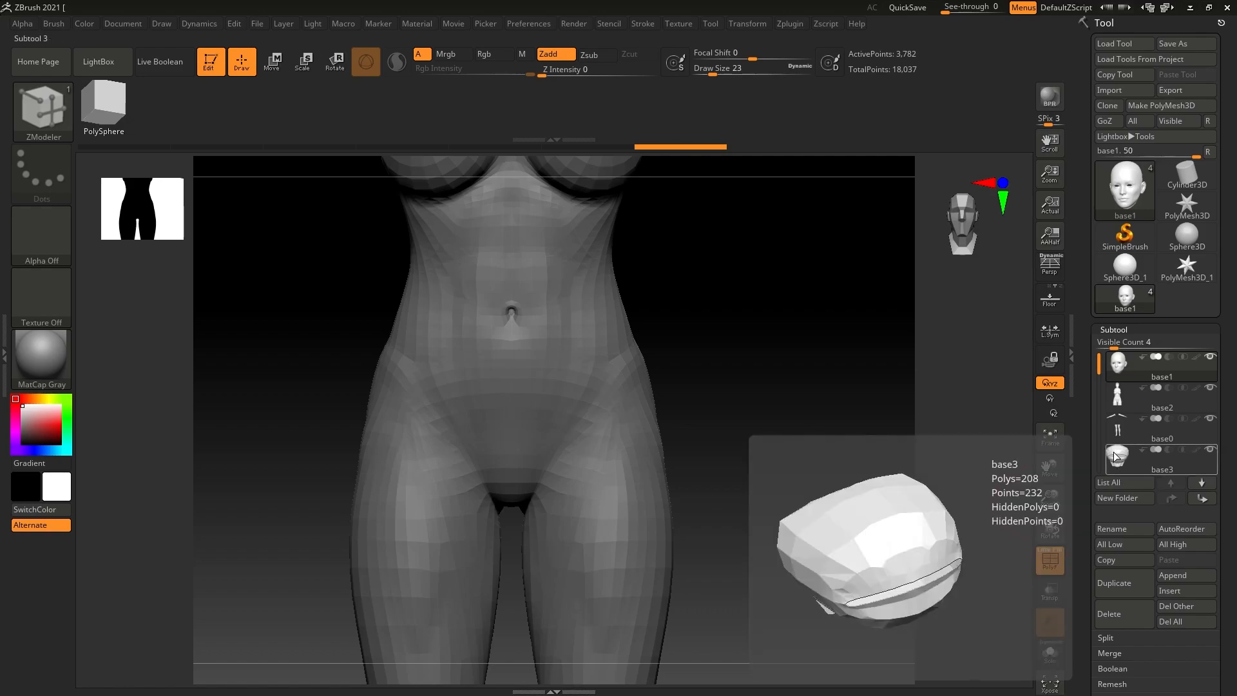
Hide the subtools base2, base0 and base3 and frame the isolated head from the front.
{"action": "left_click_drag", "start_coordinate": [735, 310], "coordinate": [726, 645], "text": "alt"}
{"action": "mouse_move", "coordinate": [723, 386]}
{"action": "left_mouse_down", "text": "alt"}
{"action": "mouse_move", "coordinate": [715, 502]}
{"action": "mouse_move", "coordinate": [682, 420]}
{"action": "mouse_move", "coordinate": [732, 436]}
{"action": "mouse_move", "coordinate": [723, 389]}
{"action": "mouse_move", "coordinate": [700, 410]}
{"action": "mouse_move", "coordinate": [723, 445]}
{"action": "mouse_move", "coordinate": [773, 461]}
{"action": "mouse_move", "coordinate": [771, 433]}
{"action": "mouse_move", "coordinate": [752, 461]}
{"action": "mouse_move", "coordinate": [744, 392]}
{"action": "left_mouse_up", "text": "alt"}
{"action": "right_click", "coordinate": [704, 545]}
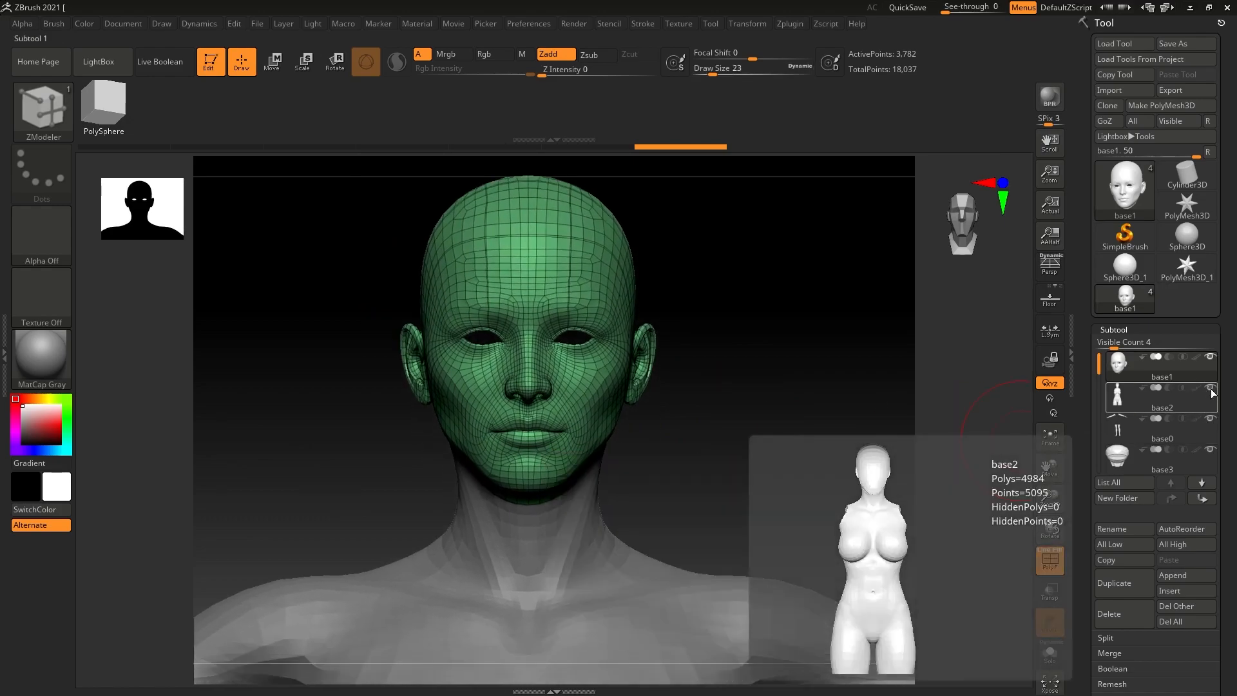
{"action": "left_click", "coordinate": [1209, 389]}
{"action": "left_click", "coordinate": [1210, 418]}
{"action": "left_click", "coordinate": [1209, 450]}
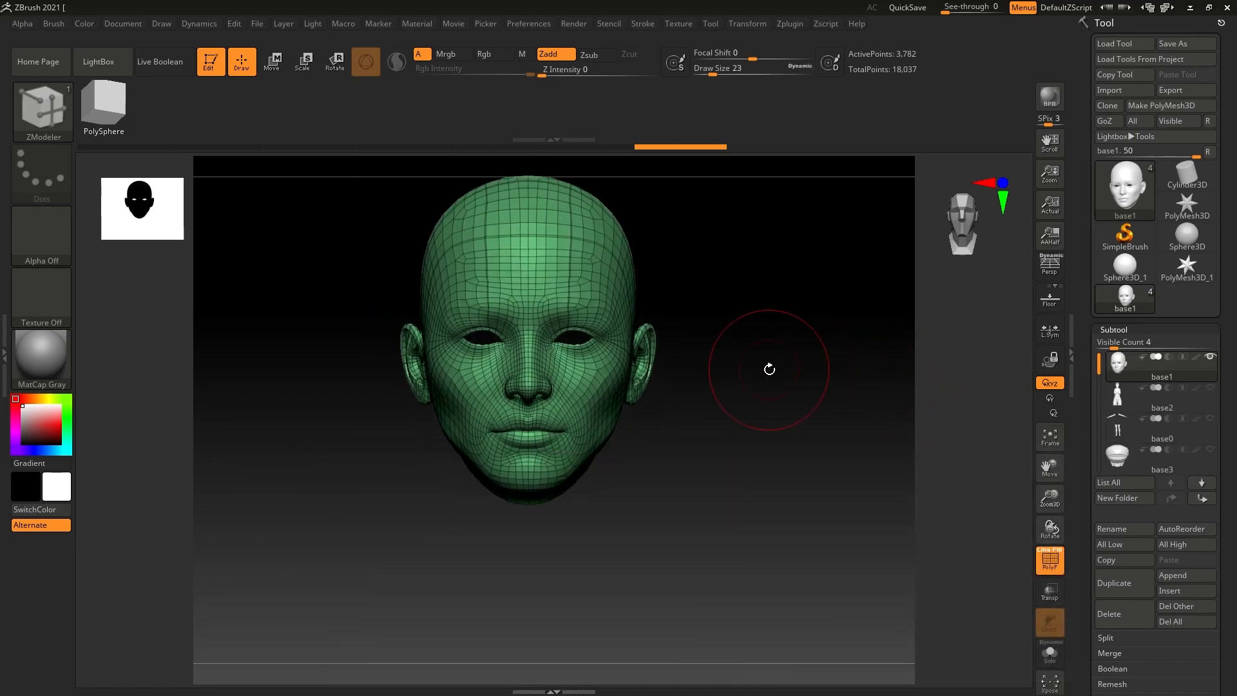
{"action": "left_click_drag", "start_coordinate": [768, 367], "coordinate": [745, 469], "text": "alt"}
{"action": "left_click_drag", "start_coordinate": [678, 386], "coordinate": [698, 397], "text": "alt"}
{"action": "left_click_drag", "start_coordinate": [715, 238], "coordinate": [733, 585], "text": "alt"}
{"action": "mouse_move", "coordinate": [740, 440]}
{"action": "left_mouse_down", "text": "alt"}
{"action": "mouse_move", "coordinate": [743, 502]}
{"action": "mouse_move", "coordinate": [768, 401]}
{"action": "left_mouse_up", "text": "alt"}
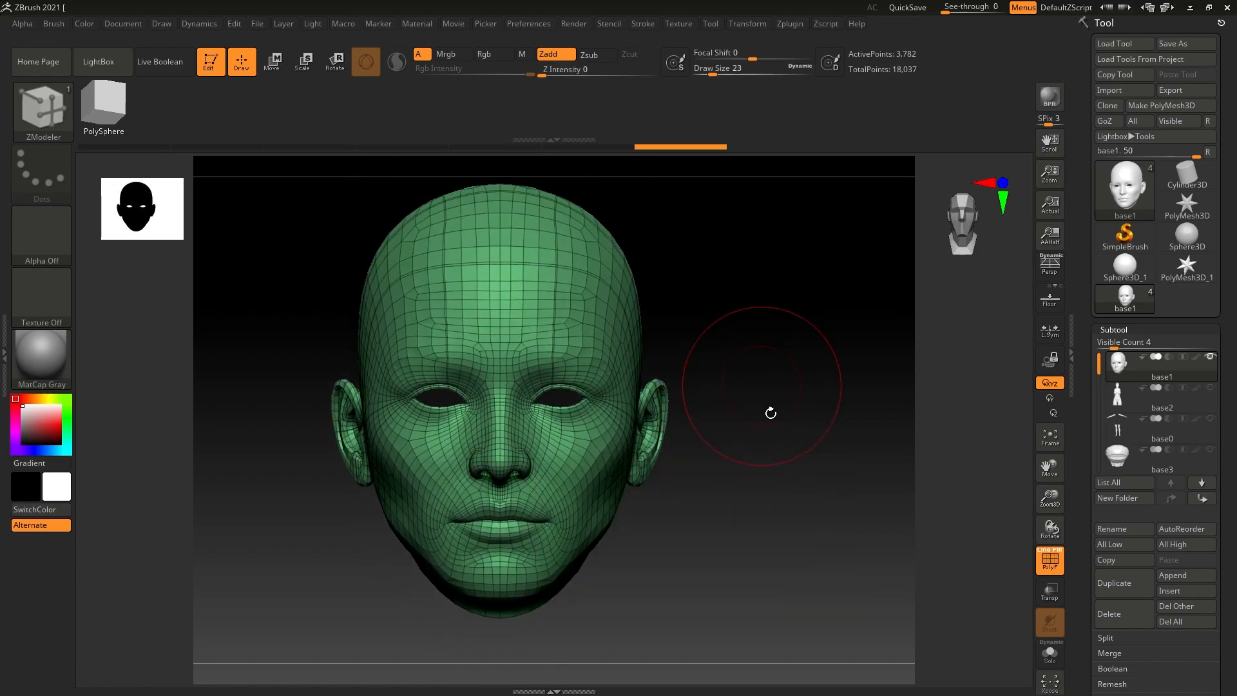
{"action": "left_click_drag", "start_coordinate": [760, 470], "coordinate": [785, 471], "text": "alt"}
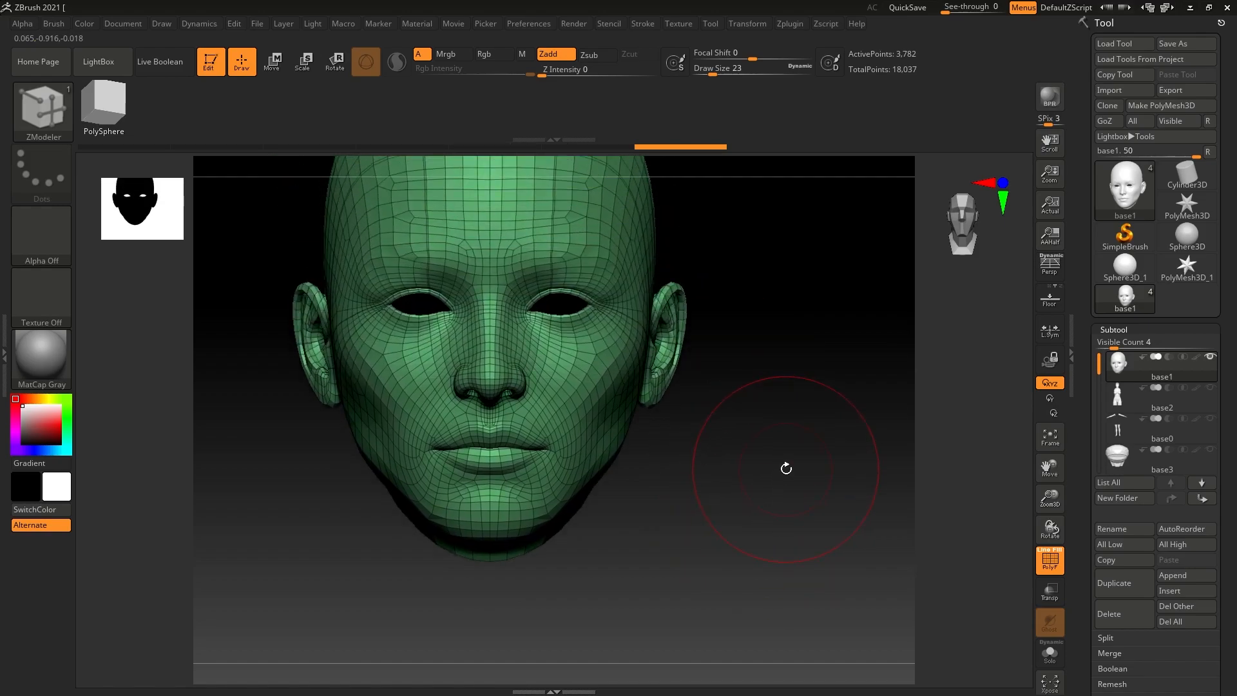
Switch to the Move brush and turn off the polyframe display on the head.
{"action": "key", "text": "b"}
{"action": "key", "text": "m"}
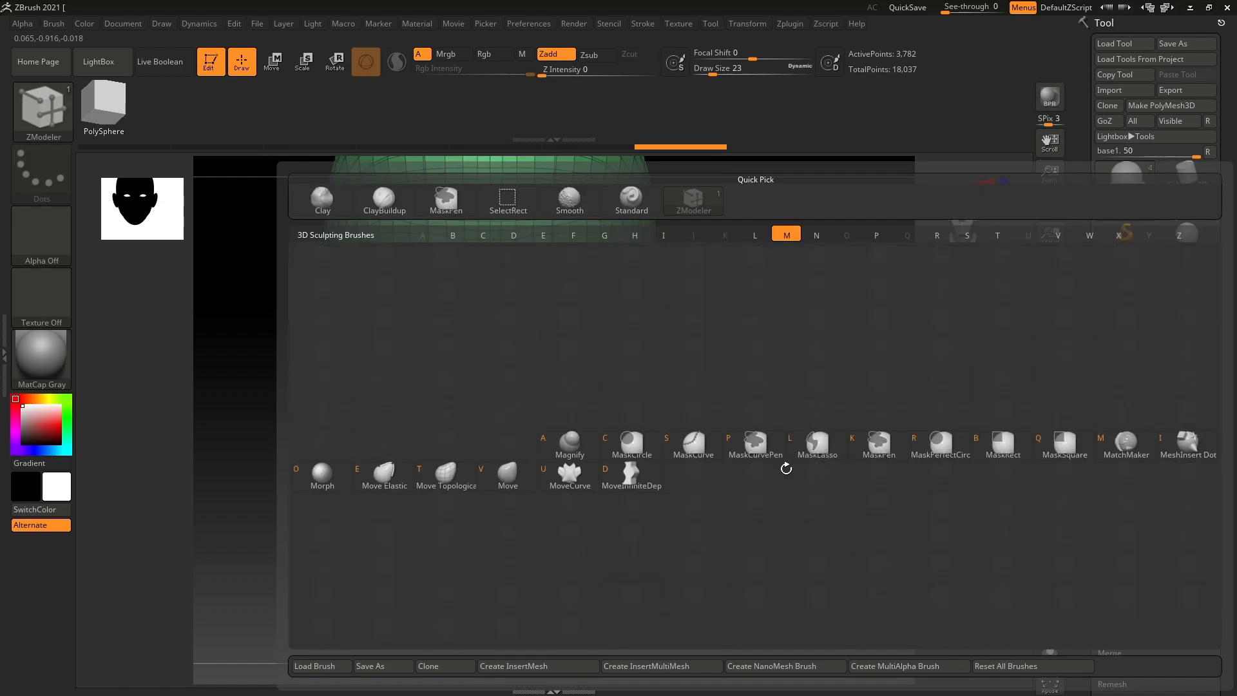
{"action": "key", "text": "v"}
{"action": "left_click_drag", "start_coordinate": [778, 453], "coordinate": [753, 449]}
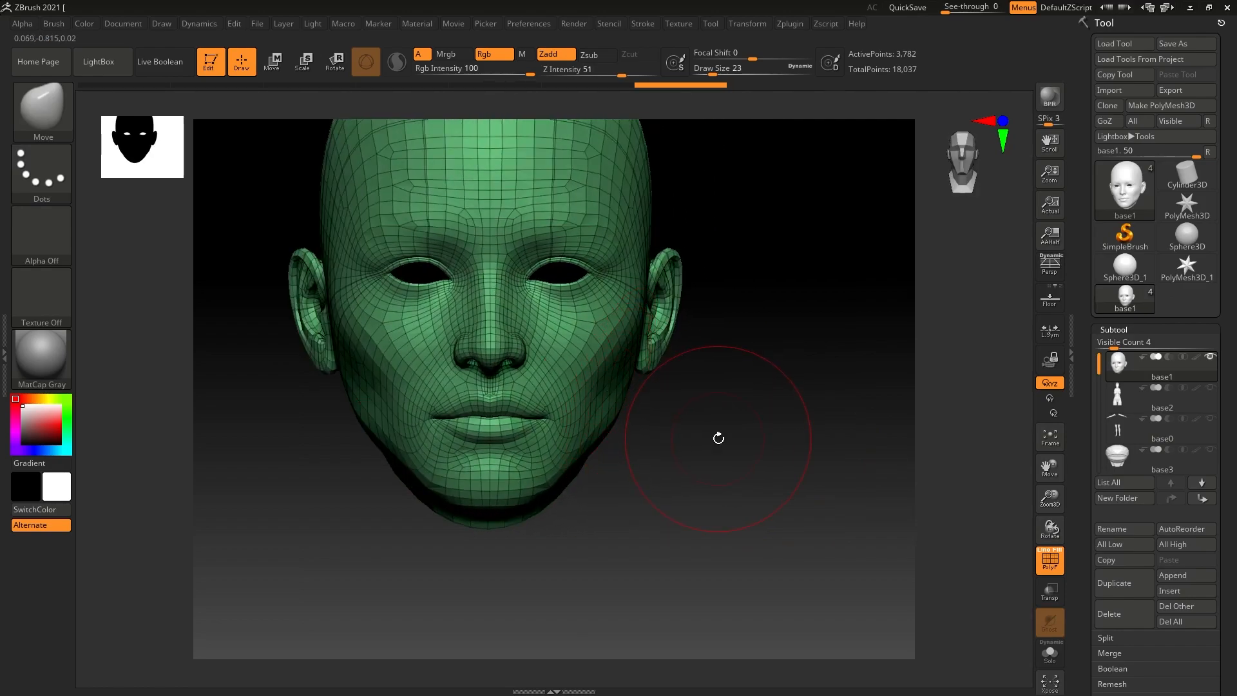
{"action": "key", "text": "shift+f"}
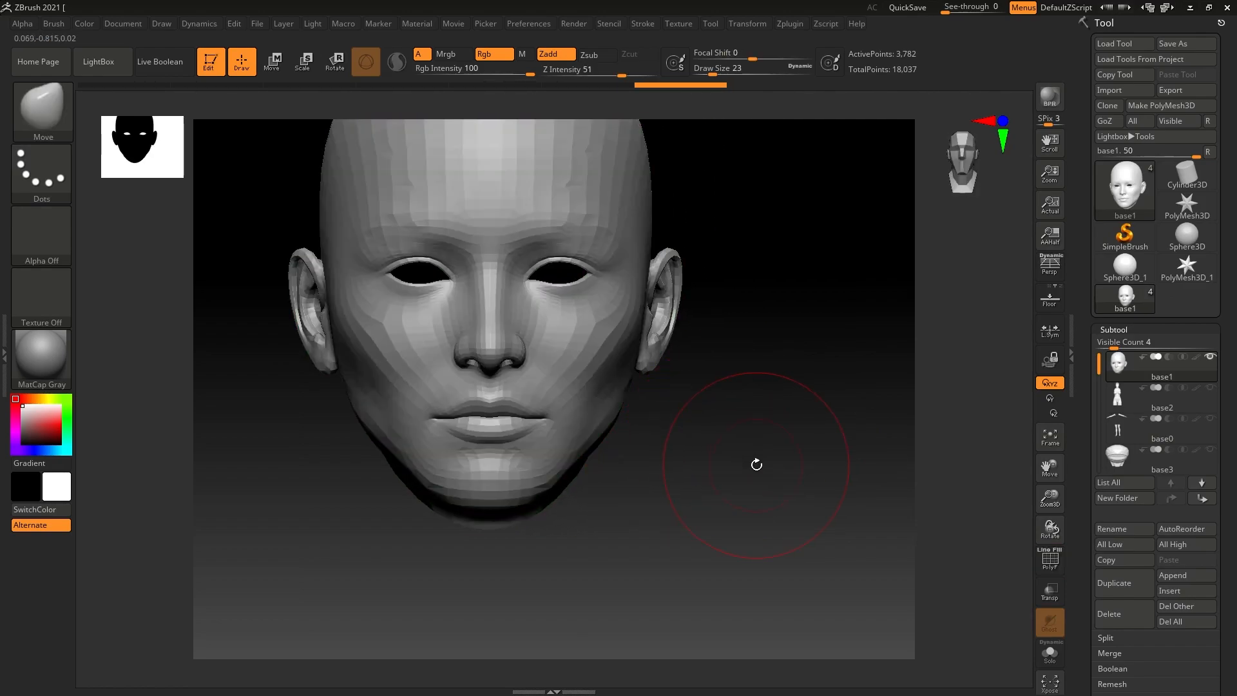
{"action": "left_click_drag", "start_coordinate": [728, 420], "coordinate": [798, 490], "text": "alt"}
Subdivide the head mesh up to subdivision level 5 and show its geometry settings.
{"action": "key", "text": "ctrl"}
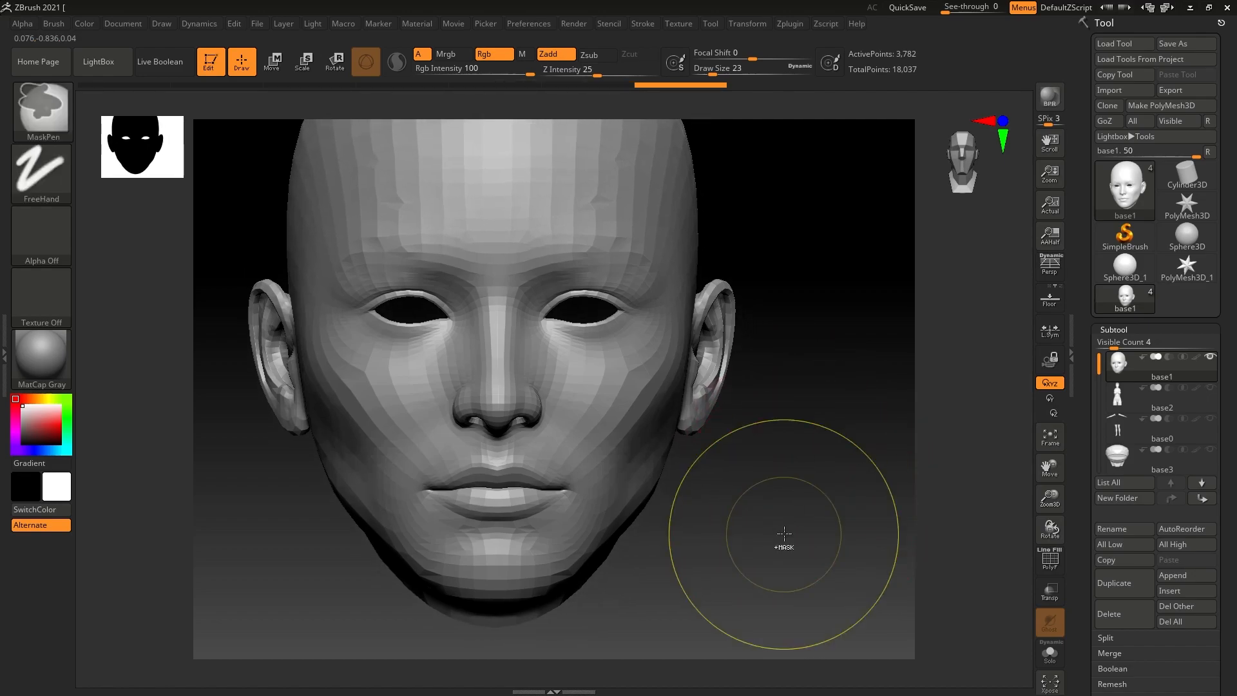
{"action": "key", "text": "ctrl+d"}
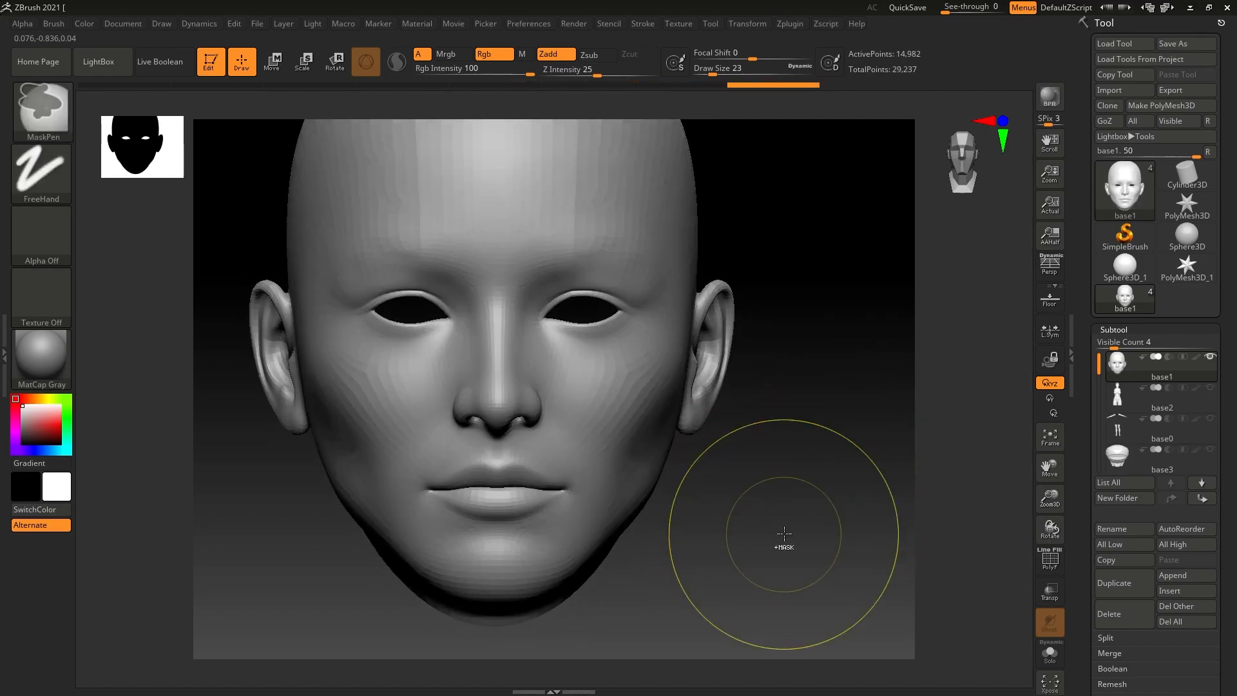
{"action": "key", "text": "ctrl+d"}
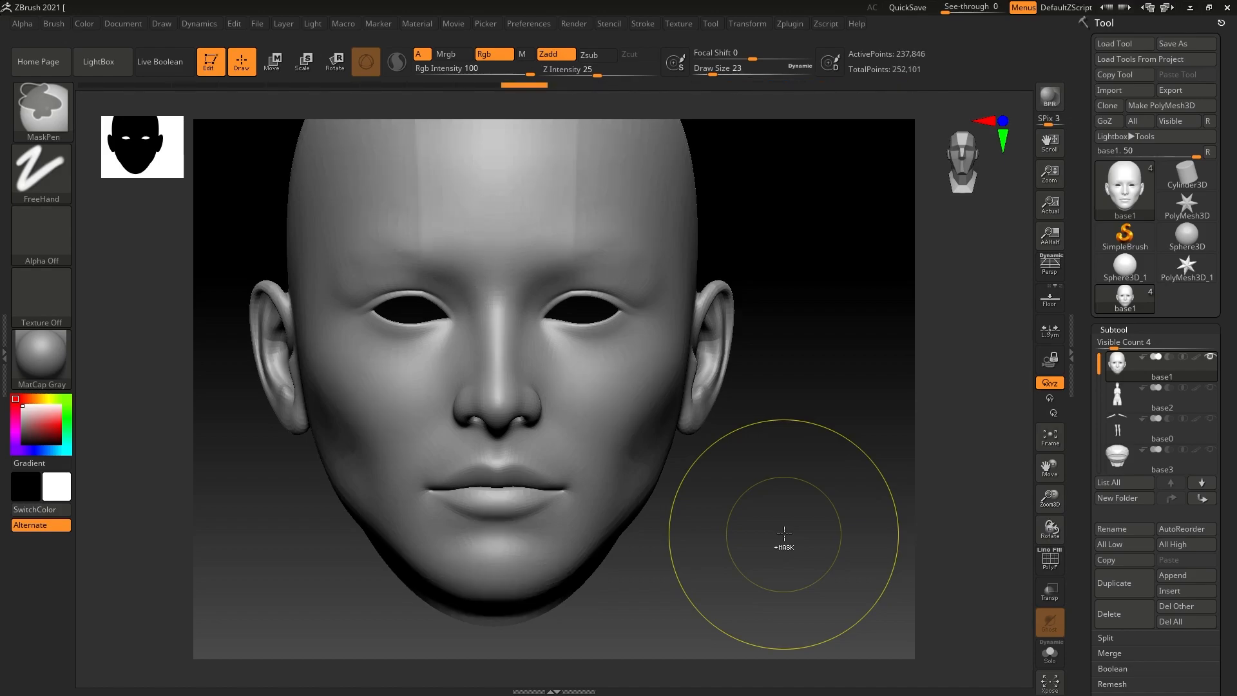
{"action": "key", "text": "ctrl+d"}
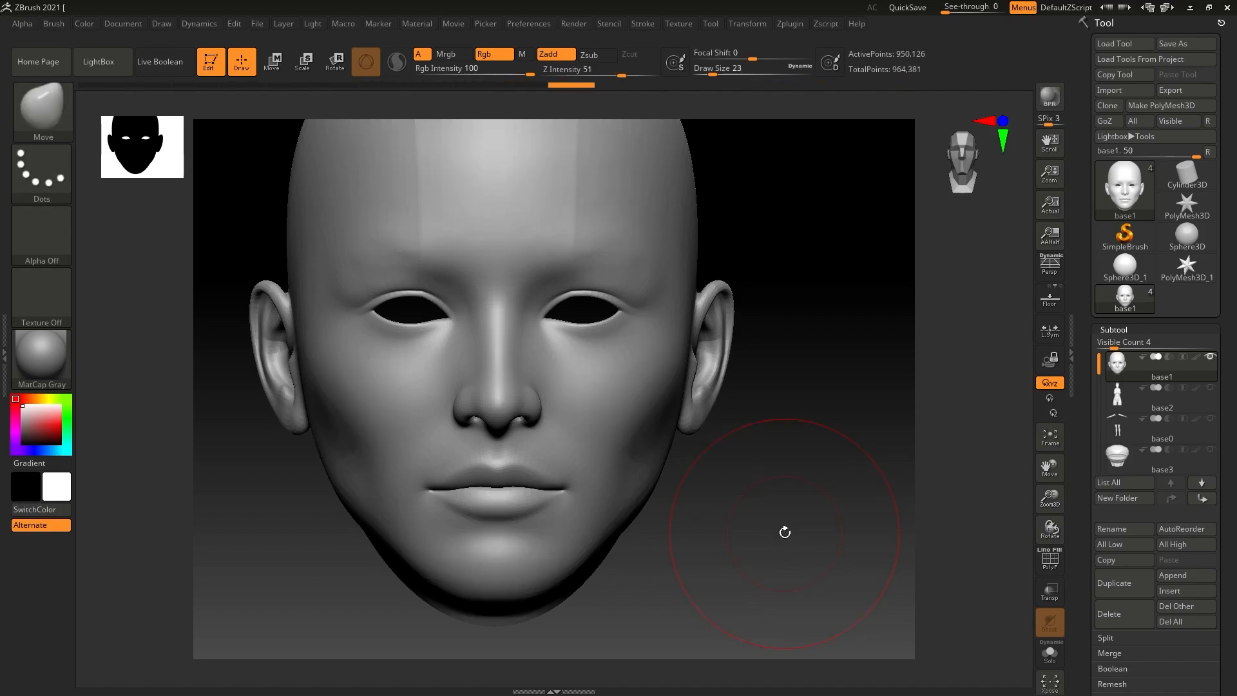
{"action": "scroll", "coordinate": [1140, 542], "scroll_direction": "down", "scroll_amount": 3}
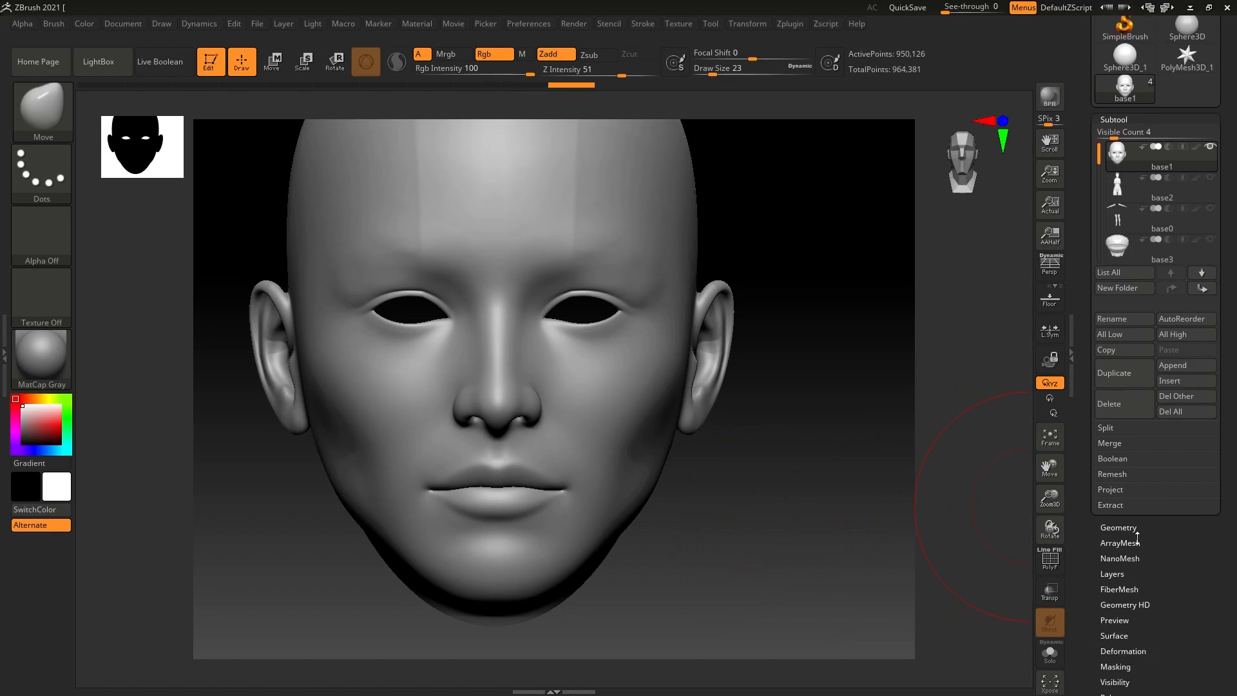
{"action": "left_click", "coordinate": [1121, 527]}
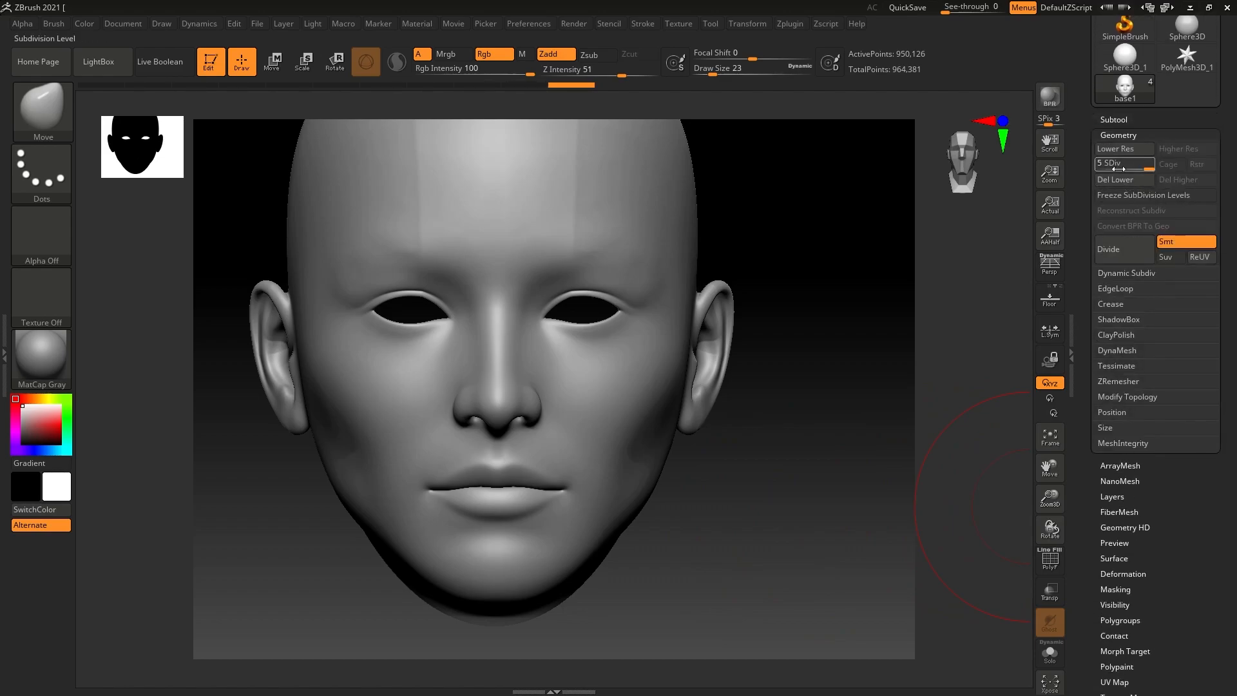
Smooth the vertical bands on the forehead, lowering the head to subdivision level 4 for the further smoothing.
{"action": "left_click_drag", "start_coordinate": [822, 342], "coordinate": [822, 478], "text": "alt"}
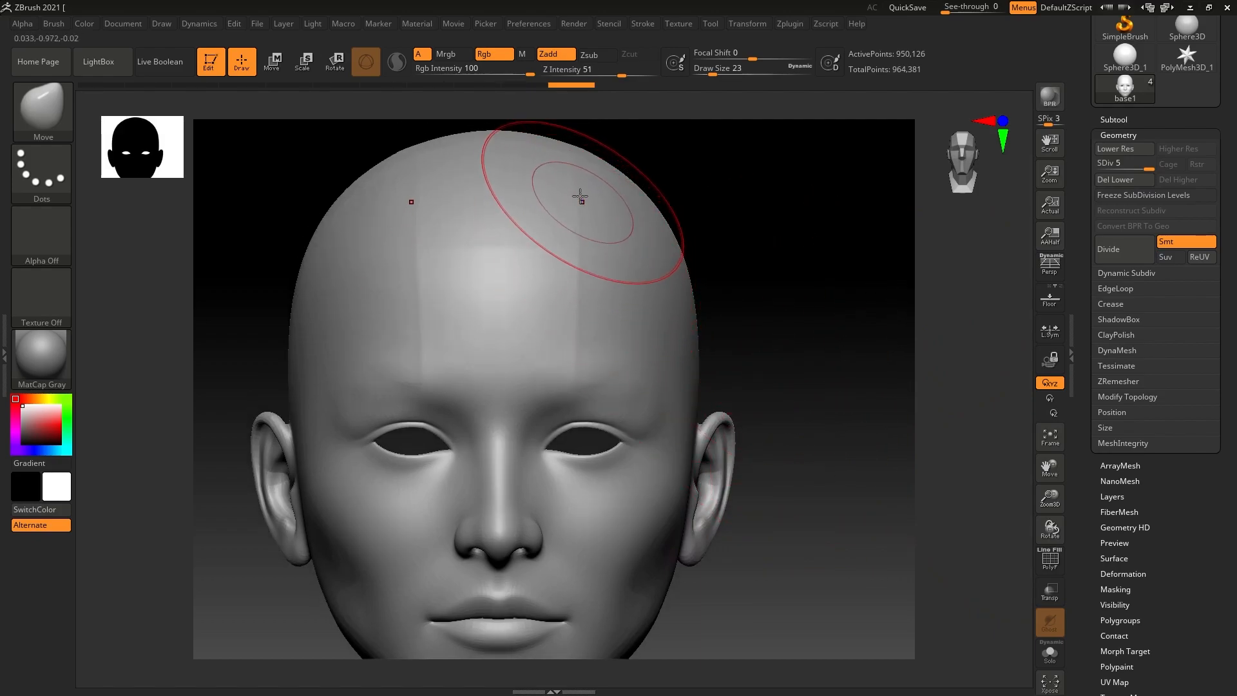
{"action": "key", "text": "shift"}
{"action": "mouse_move", "coordinate": [584, 206]}
{"action": "left_mouse_down", "text": "shift"}
{"action": "mouse_move", "coordinate": [574, 340]}
{"action": "mouse_move", "coordinate": [581, 274]}
{"action": "left_mouse_up", "text": "shift"}
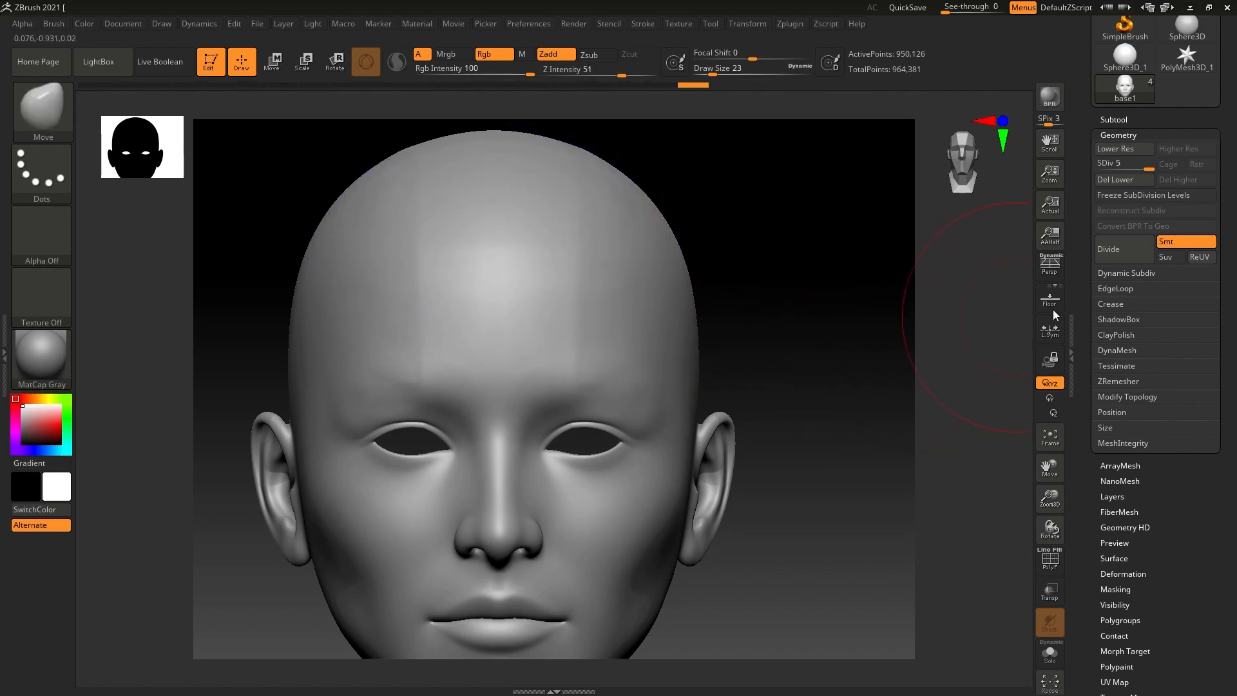
{"action": "left_click_drag", "start_coordinate": [1142, 163], "coordinate": [1133, 163]}
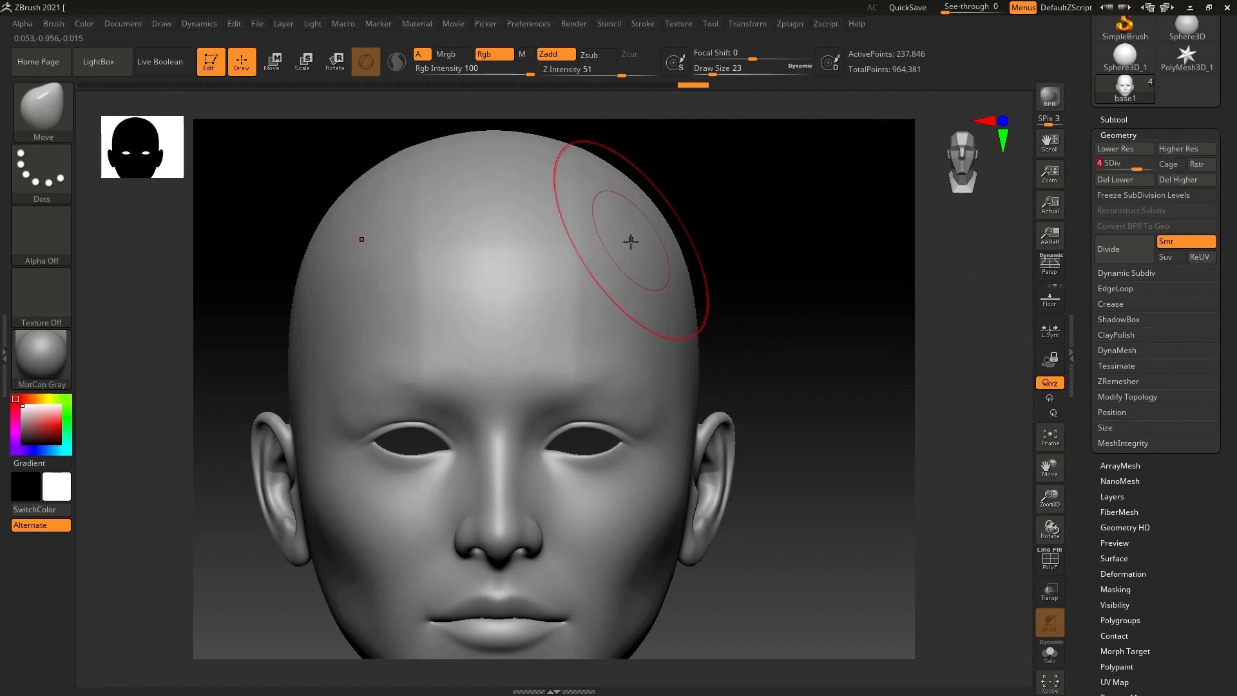
{"action": "left_click_drag", "start_coordinate": [581, 306], "coordinate": [571, 335], "text": "shift"}
Set the draw size to 9 and smooth the remaining ridges across the forehead and the sides of the head.
{"action": "mouse_move", "coordinate": [849, 362]}
{"action": "left_mouse_down", "text": "alt"}
{"action": "mouse_move", "coordinate": [848, 347]}
{"action": "mouse_move", "coordinate": [865, 407]}
{"action": "mouse_move", "coordinate": [760, 425]}
{"action": "mouse_move", "coordinate": [692, 410]}
{"action": "mouse_move", "coordinate": [689, 395]}
{"action": "left_mouse_up", "text": "alt"}
{"action": "key", "text": "s"}
{"action": "key", "text": "s"}
{"action": "left_click_drag", "start_coordinate": [681, 348], "coordinate": [721, 391], "text": "shift"}
{"action": "left_click_drag", "start_coordinate": [750, 439], "coordinate": [741, 386], "text": "shift"}
{"action": "mouse_move", "coordinate": [789, 547]}
{"action": "left_mouse_down"}
{"action": "mouse_move", "coordinate": [828, 546]}
{"action": "mouse_move", "coordinate": [847, 520]}
{"action": "left_mouse_up"}
{"action": "left_click_drag", "start_coordinate": [868, 401], "coordinate": [868, 539], "text": "alt"}
{"action": "mouse_move", "coordinate": [632, 359]}
{"action": "left_mouse_down", "text": "shift"}
{"action": "mouse_move", "coordinate": [621, 315]}
{"action": "mouse_move", "coordinate": [639, 290]}
{"action": "mouse_move", "coordinate": [632, 257]}
{"action": "left_mouse_up", "text": "shift"}
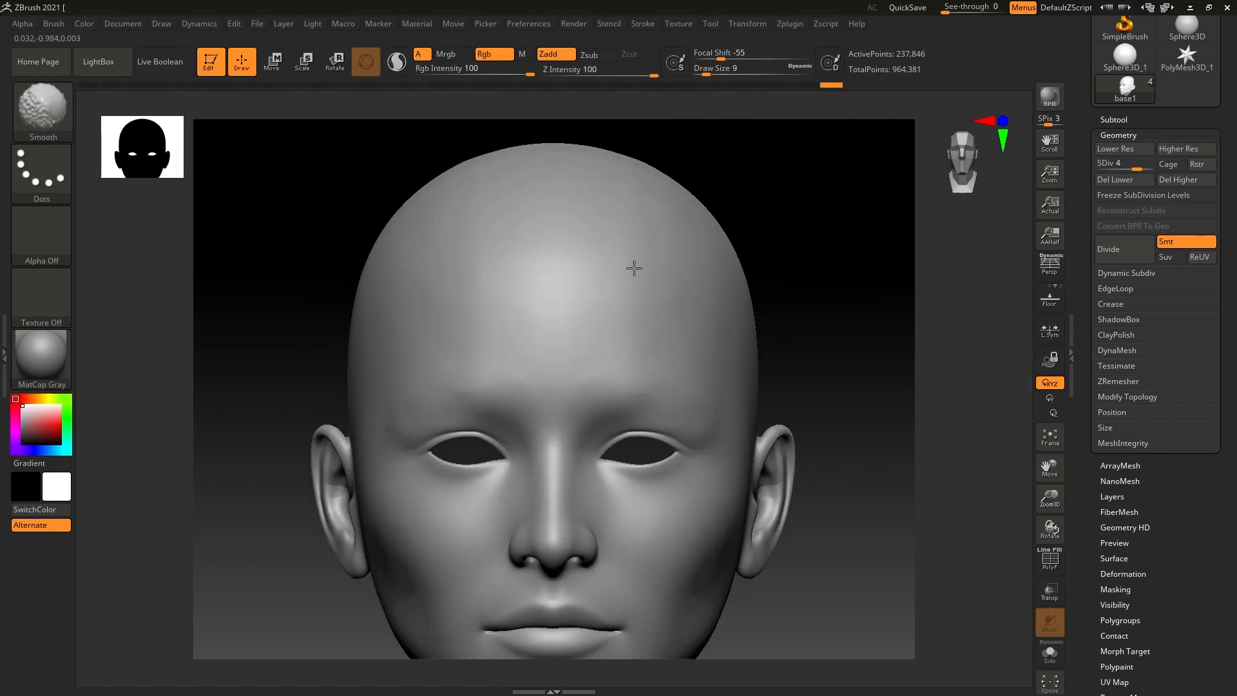
Show the body subtool base2 again and view the seam between the face and the back of the skull.
{"action": "left_click_drag", "start_coordinate": [834, 312], "coordinate": [787, 351]}
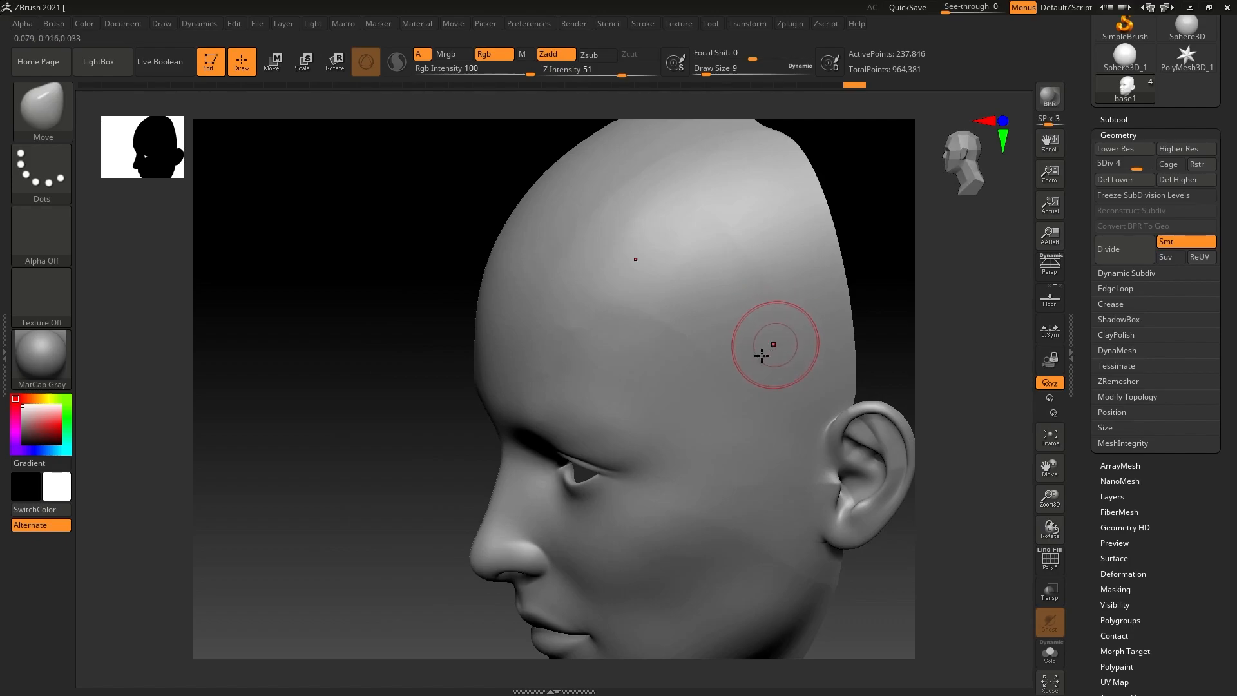
{"action": "left_click_drag", "start_coordinate": [380, 409], "coordinate": [287, 386]}
{"action": "mouse_move", "coordinate": [803, 322]}
{"action": "left_mouse_down"}
{"action": "mouse_move", "coordinate": [734, 274]}
{"action": "mouse_move", "coordinate": [732, 311]}
{"action": "mouse_move", "coordinate": [812, 341]}
{"action": "left_mouse_up"}
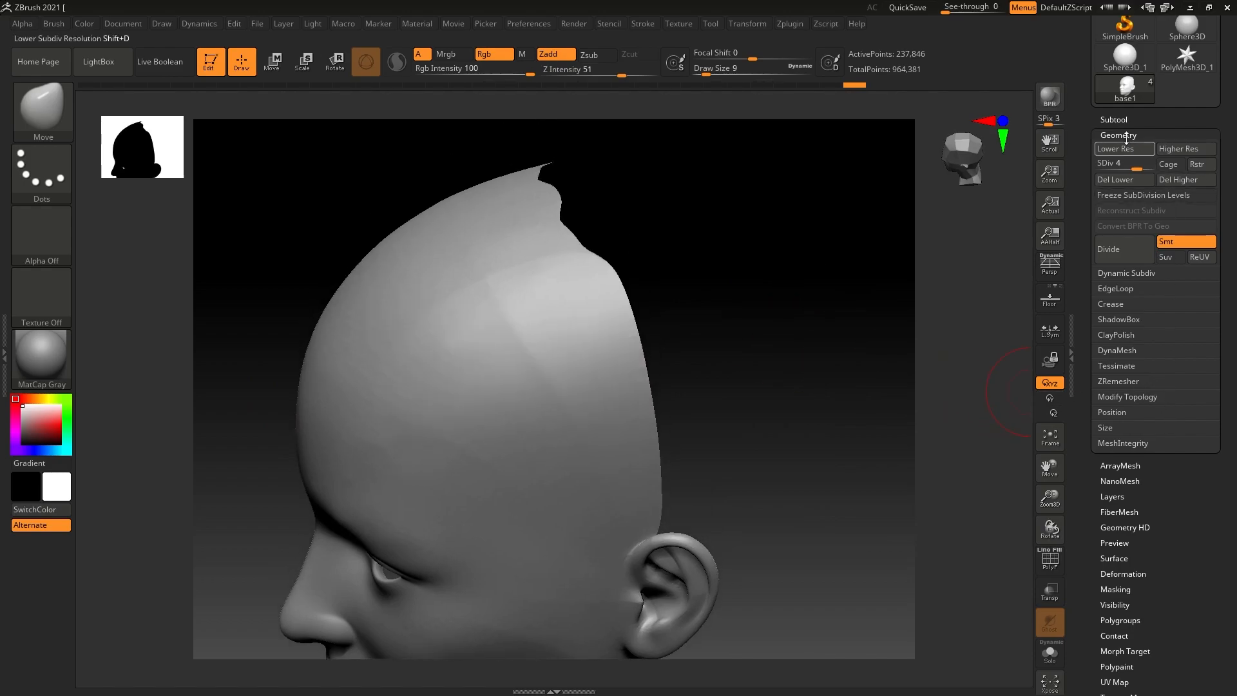
{"action": "left_click", "coordinate": [1121, 120]}
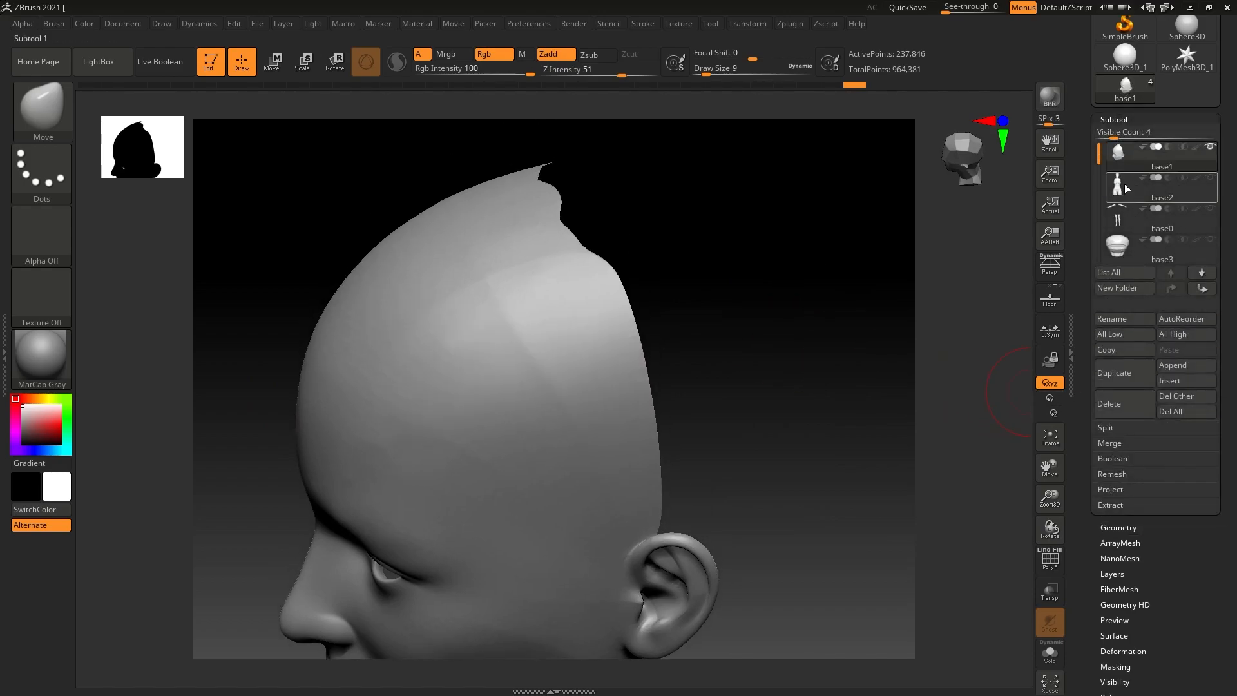
{"action": "left_click", "coordinate": [1211, 180]}
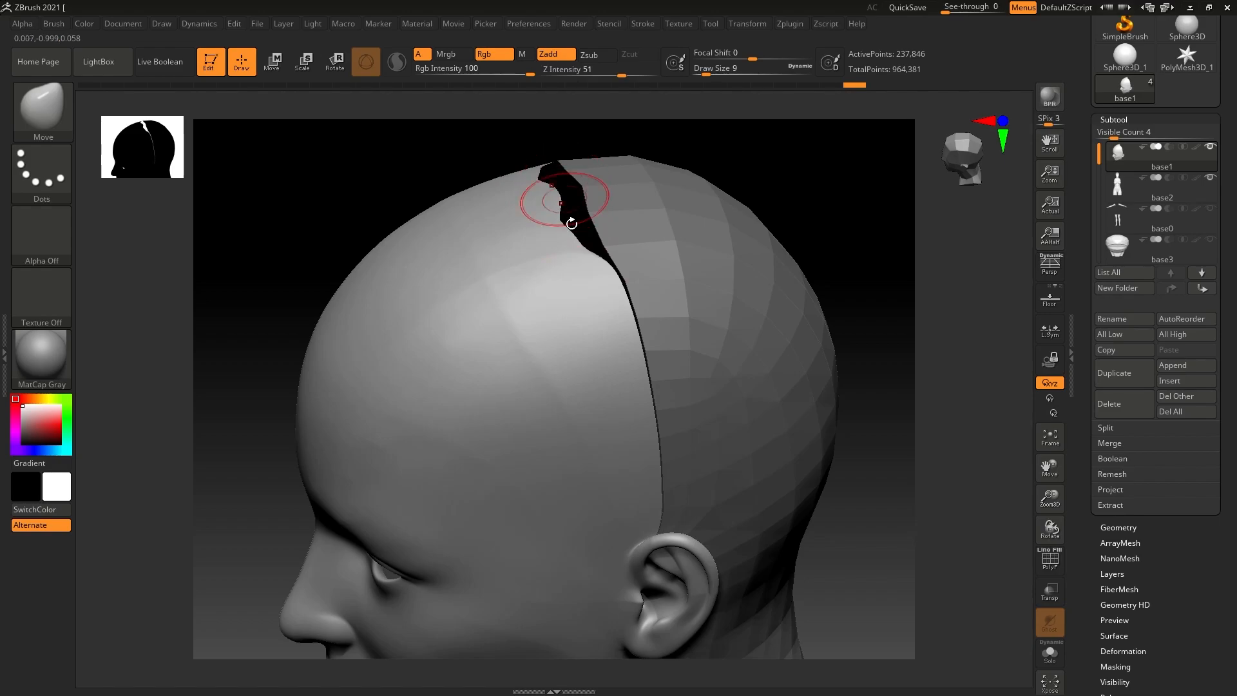
{"action": "left_click_drag", "start_coordinate": [670, 243], "coordinate": [648, 323]}
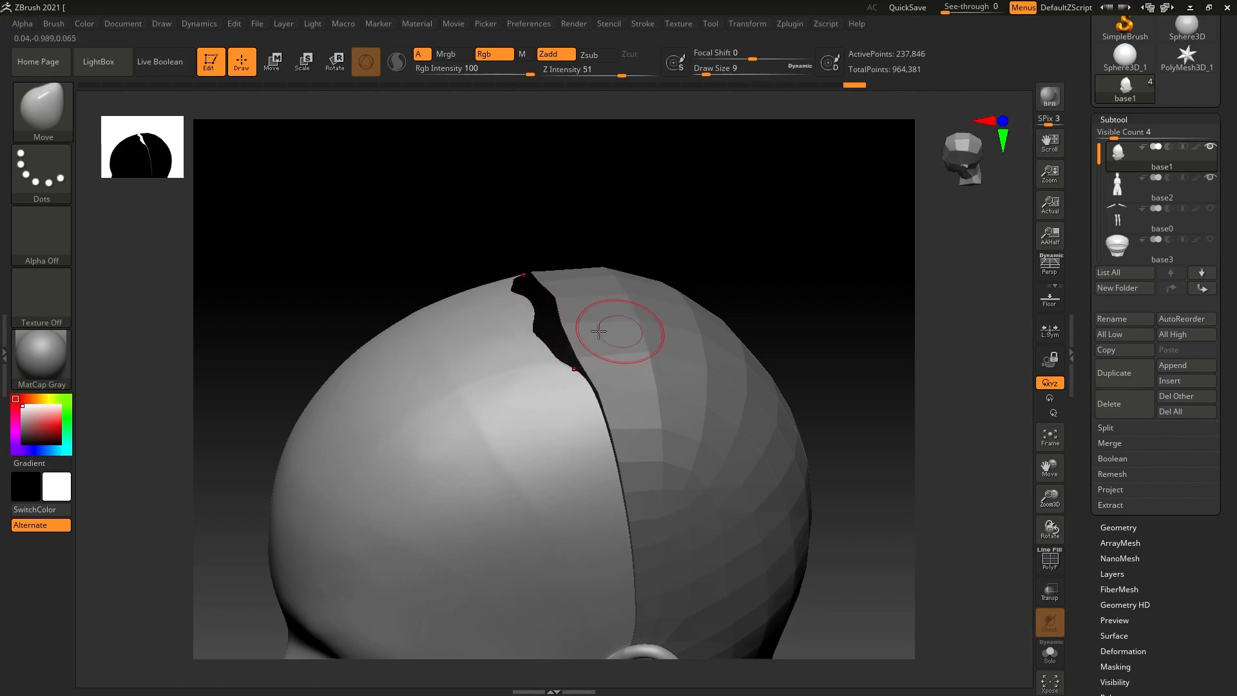
{"action": "left_click_drag", "start_coordinate": [833, 528], "coordinate": [791, 401]}
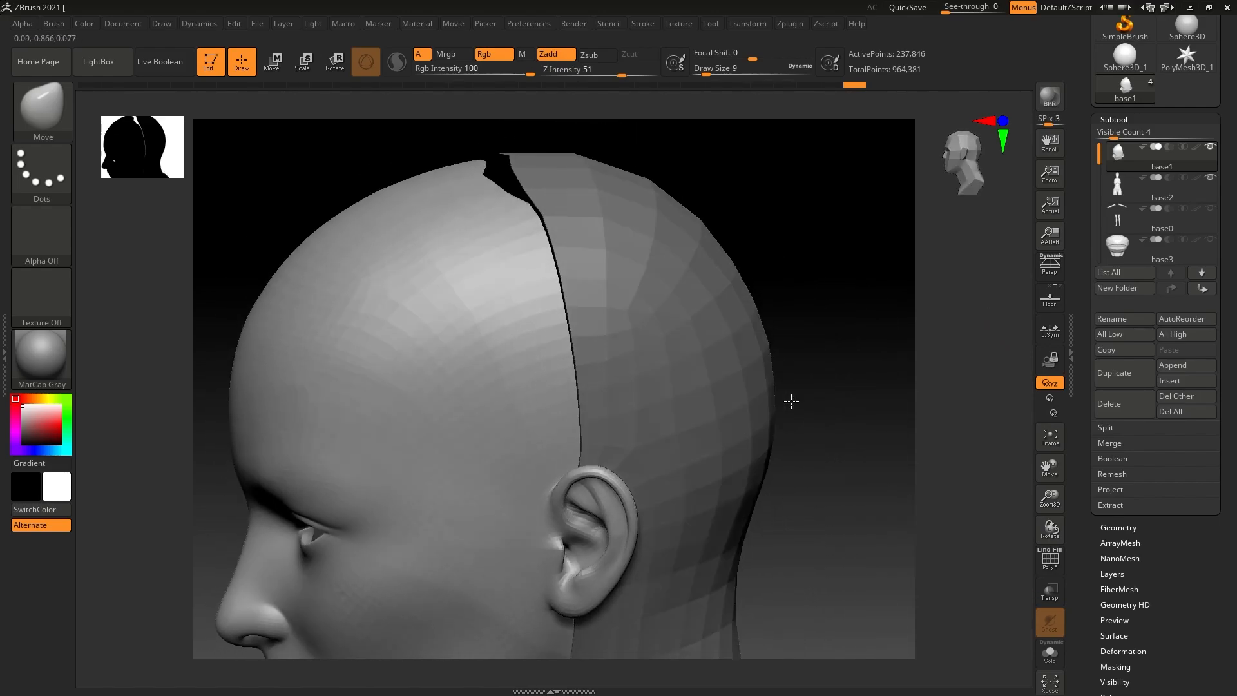
Examine the head's wireframe and the open seam above the ear at close range.
{"action": "key", "text": "shift+f"}
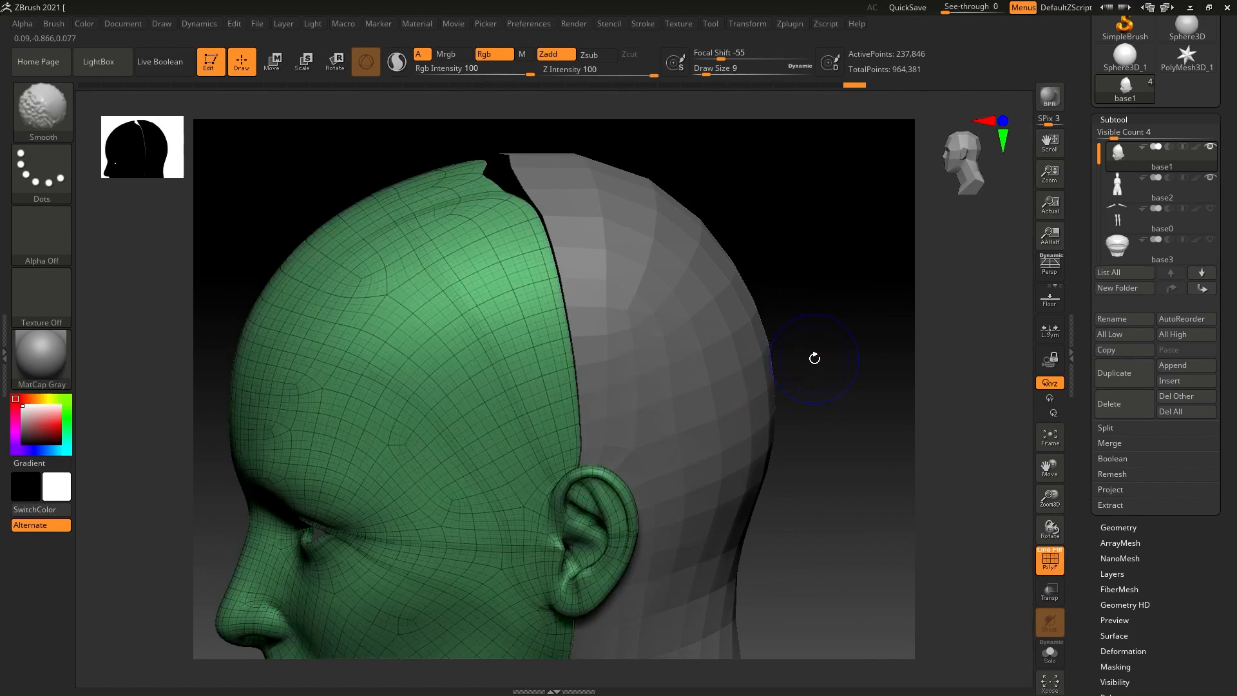
{"action": "key", "text": "shift+f"}
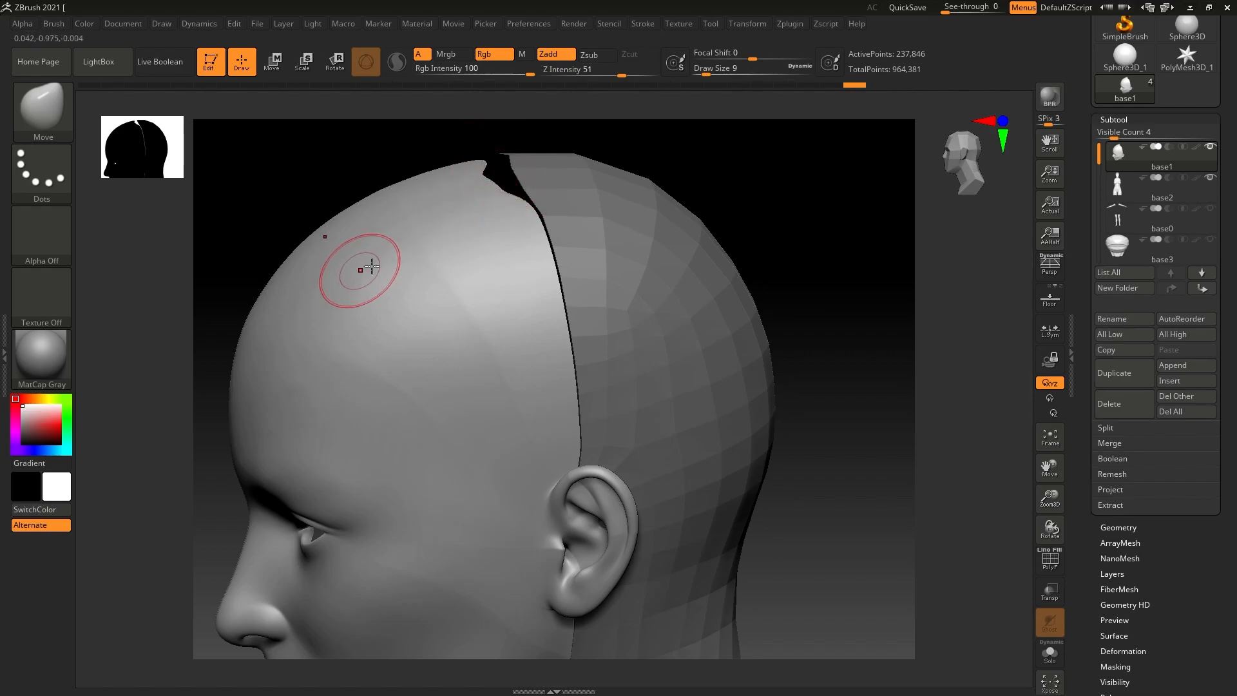
{"action": "right_click_drag", "start_coordinate": [721, 322], "coordinate": [706, 349], "text": "alt"}
{"action": "right_click_drag", "start_coordinate": [782, 314], "coordinate": [817, 218], "text": "alt"}
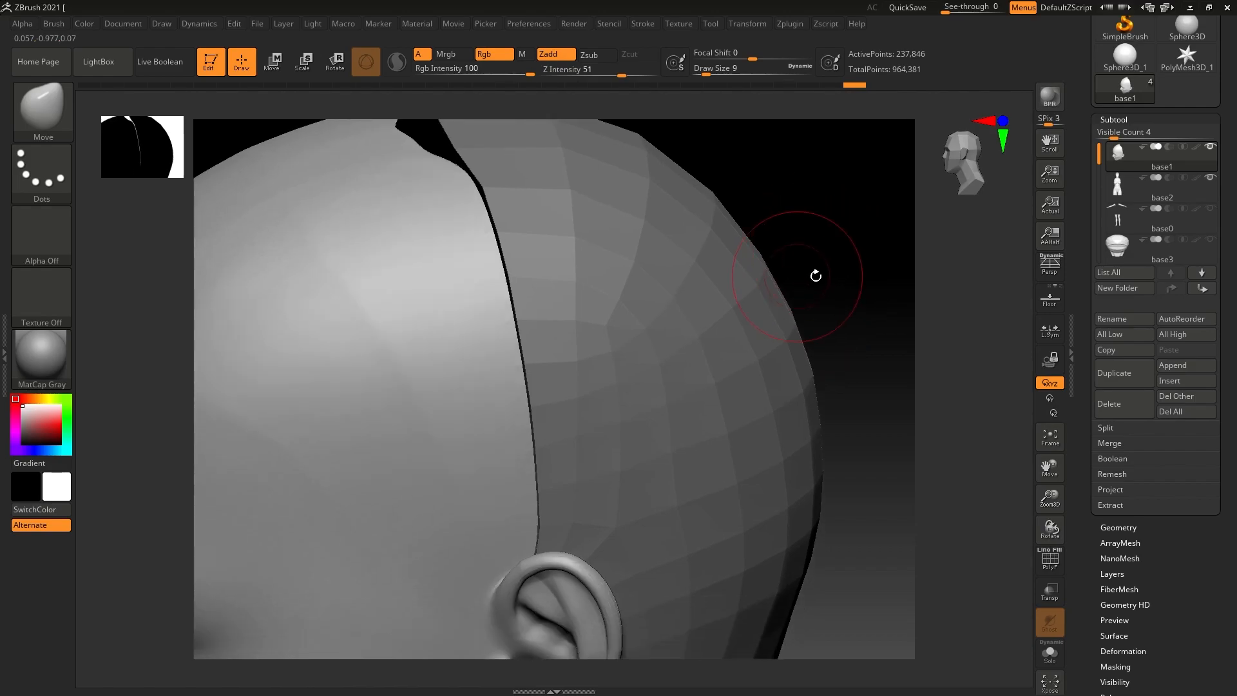
Set the head to subdivision level 1 and delete its higher subdivision levels.
{"action": "left_click", "coordinate": [1118, 528]}
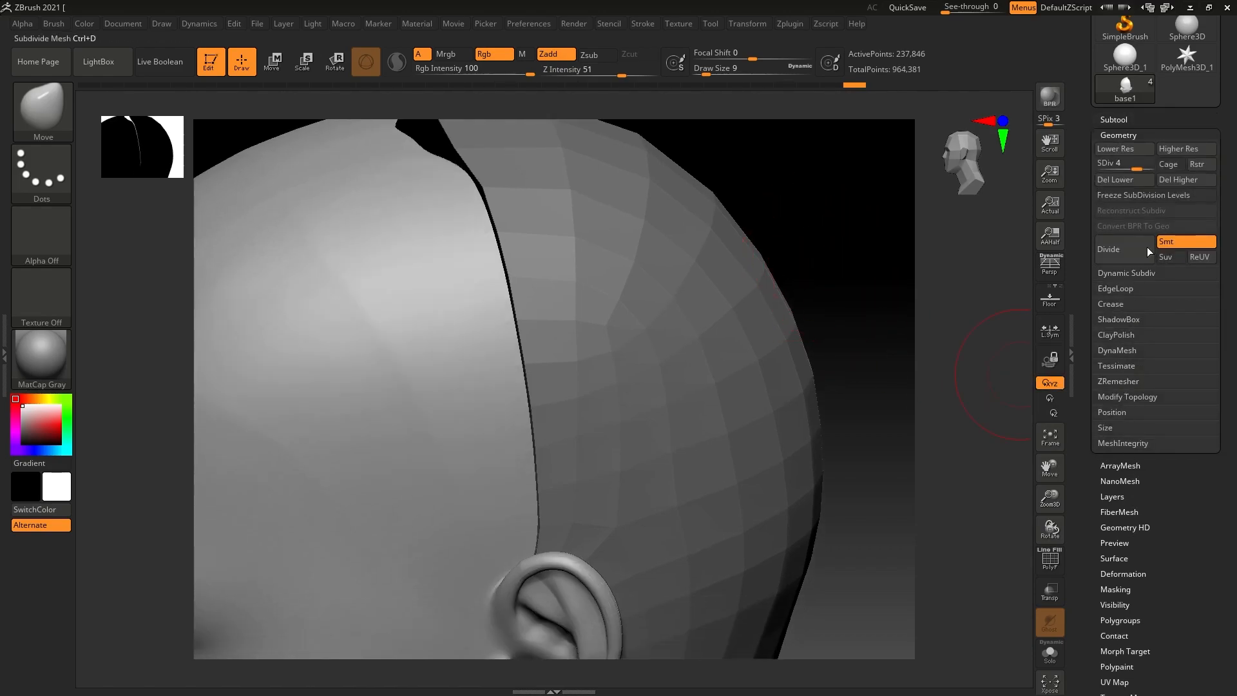
{"action": "left_click_drag", "start_coordinate": [1144, 169], "coordinate": [1099, 169]}
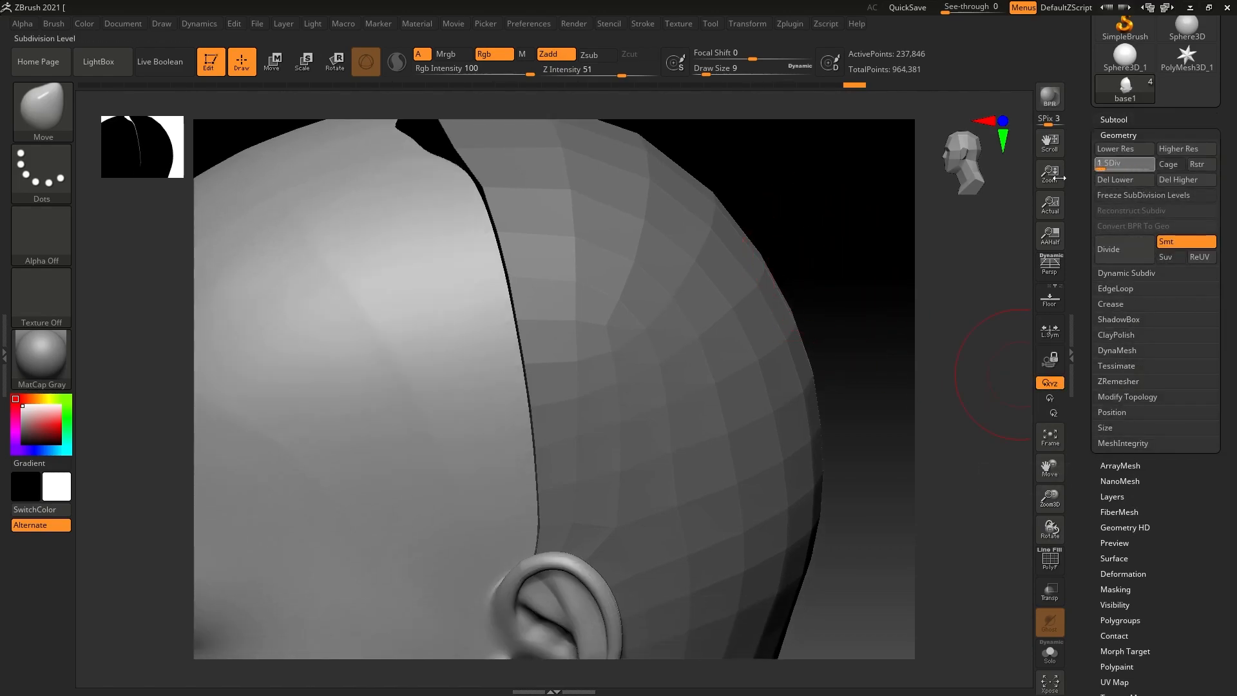
{"action": "left_click", "coordinate": [1183, 180]}
Pull the low-poly forehead's seam edge toward the back of the skull with the Move brush to narrow the gap.
{"action": "left_click_drag", "start_coordinate": [818, 271], "coordinate": [666, 324]}
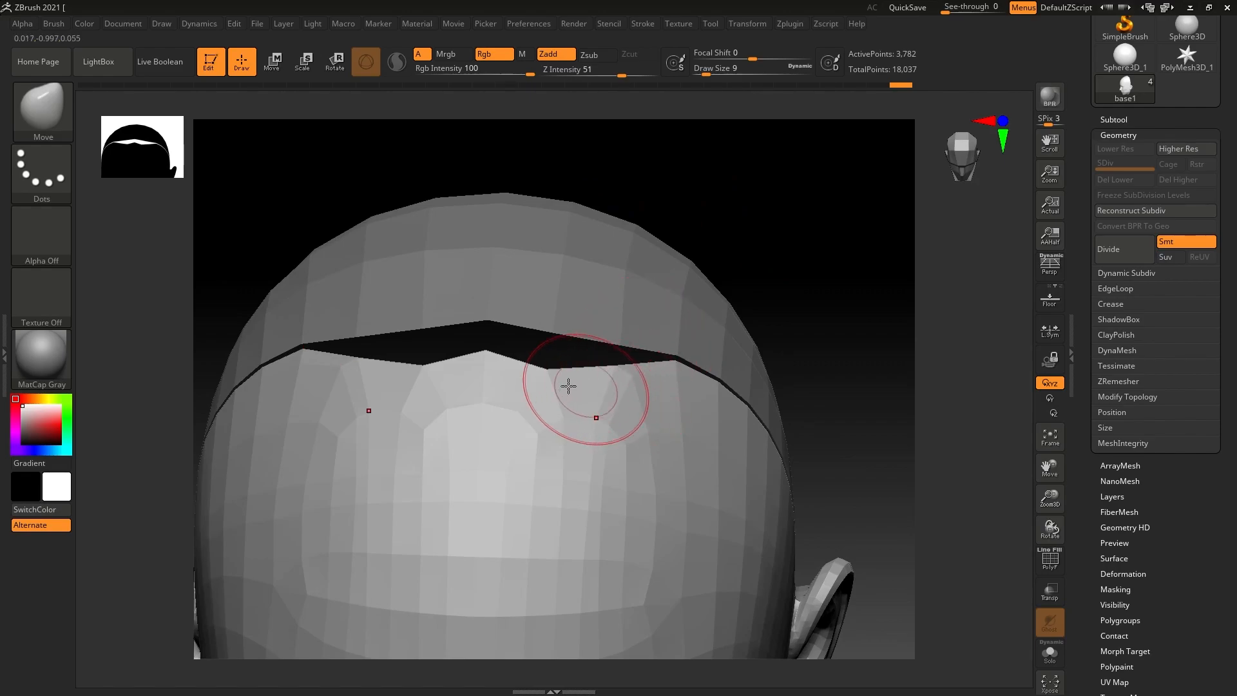
{"action": "left_click_drag", "start_coordinate": [547, 375], "coordinate": [553, 344]}
{"action": "mouse_move", "coordinate": [702, 353]}
{"action": "right_mouse_down"}
{"action": "mouse_move", "coordinate": [585, 358]}
{"action": "mouse_move", "coordinate": [566, 345]}
{"action": "right_mouse_up"}
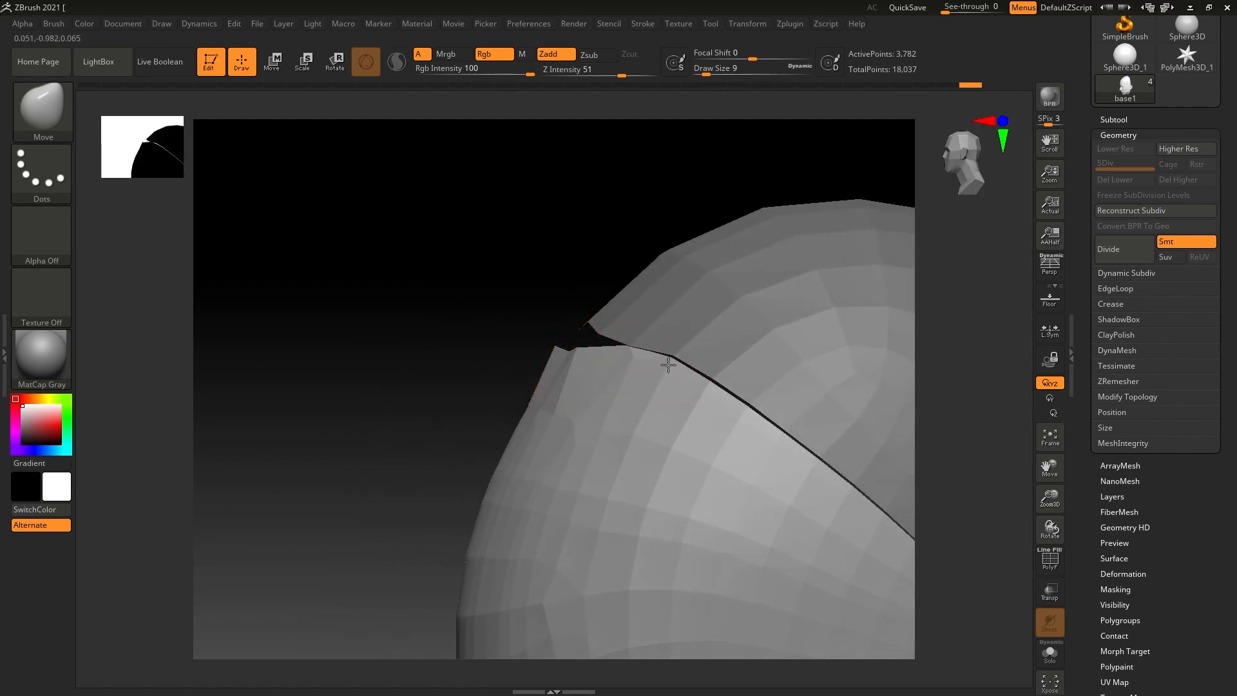
Roll the head's undo history back to the early undivided state, before the seam gap opened.
{"action": "left_click", "coordinate": [423, 84]}
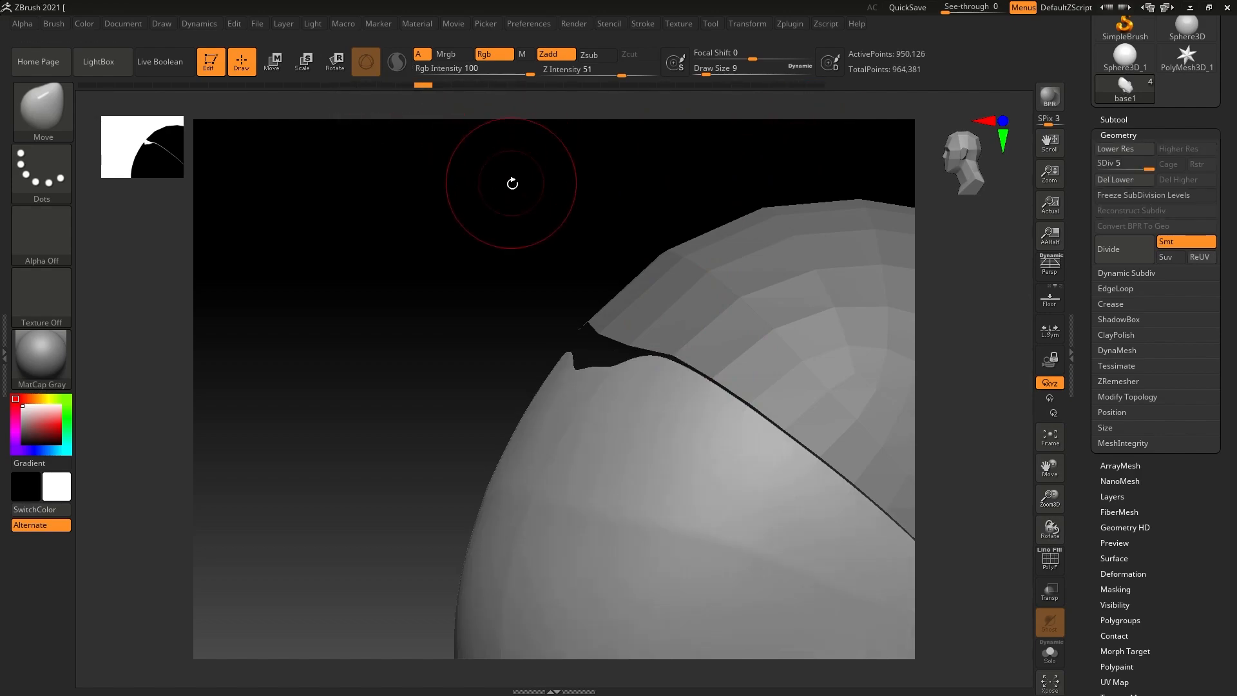
{"action": "left_click", "coordinate": [308, 85]}
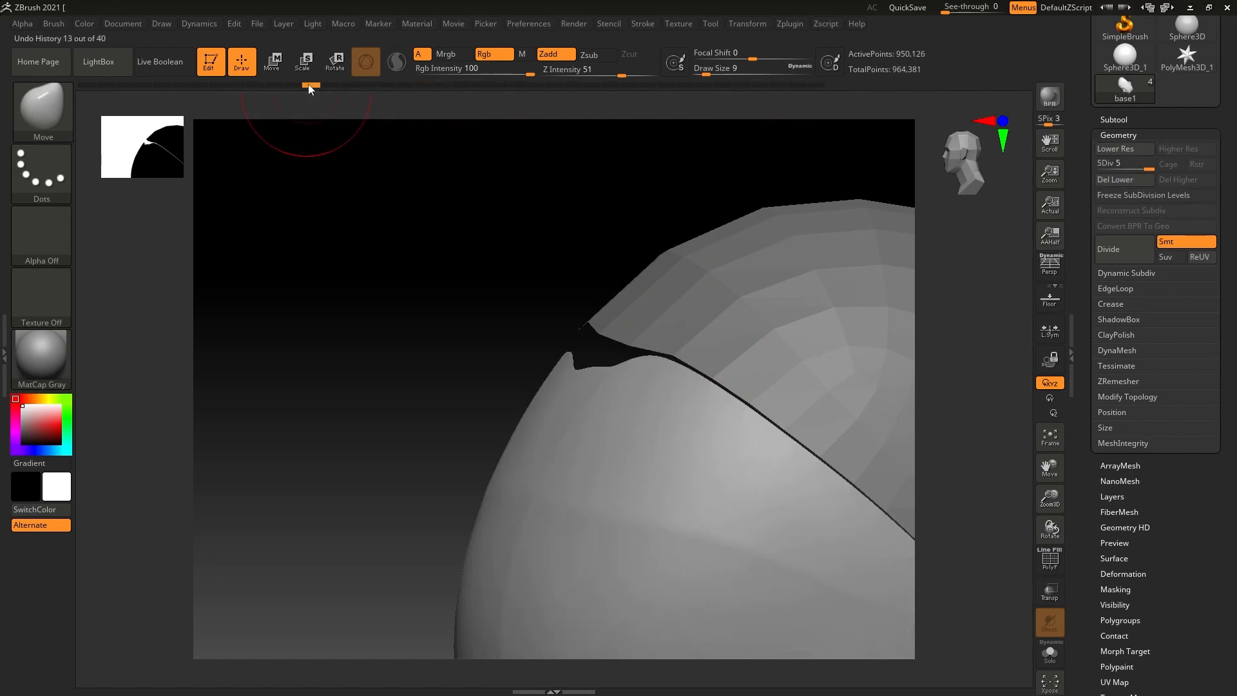
{"action": "left_click", "coordinate": [240, 85]}
{"action": "left_click", "coordinate": [176, 85]}
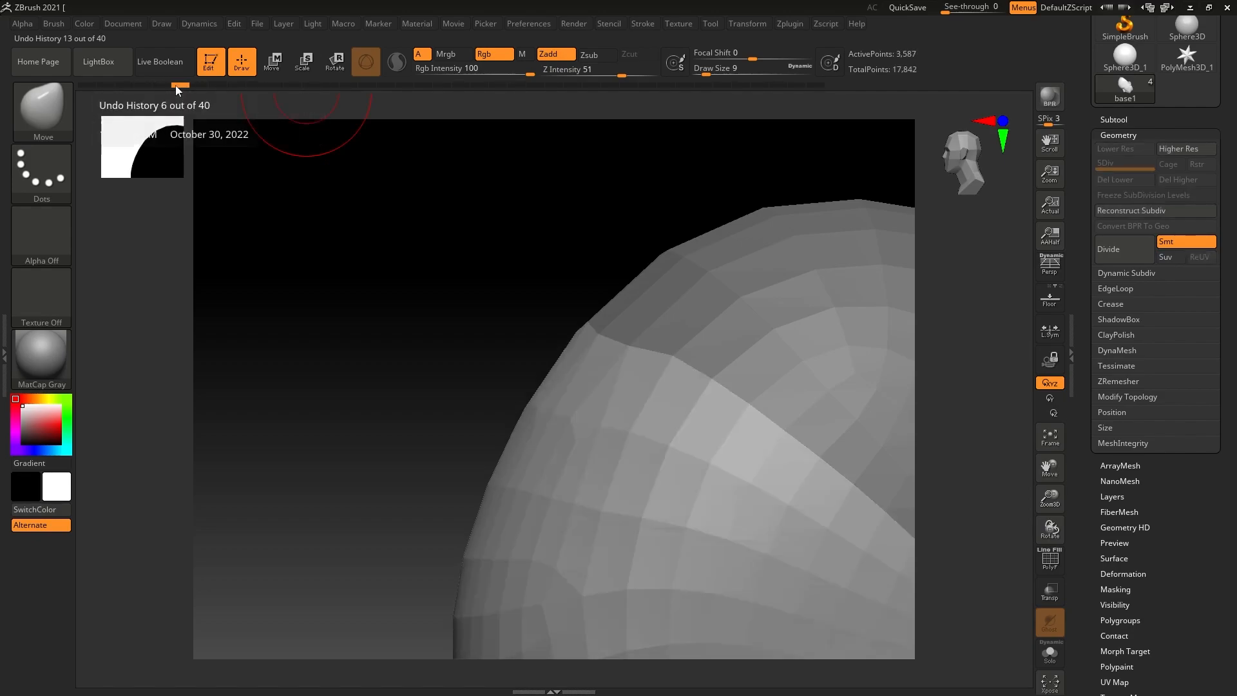
{"action": "left_click", "coordinate": [199, 86]}
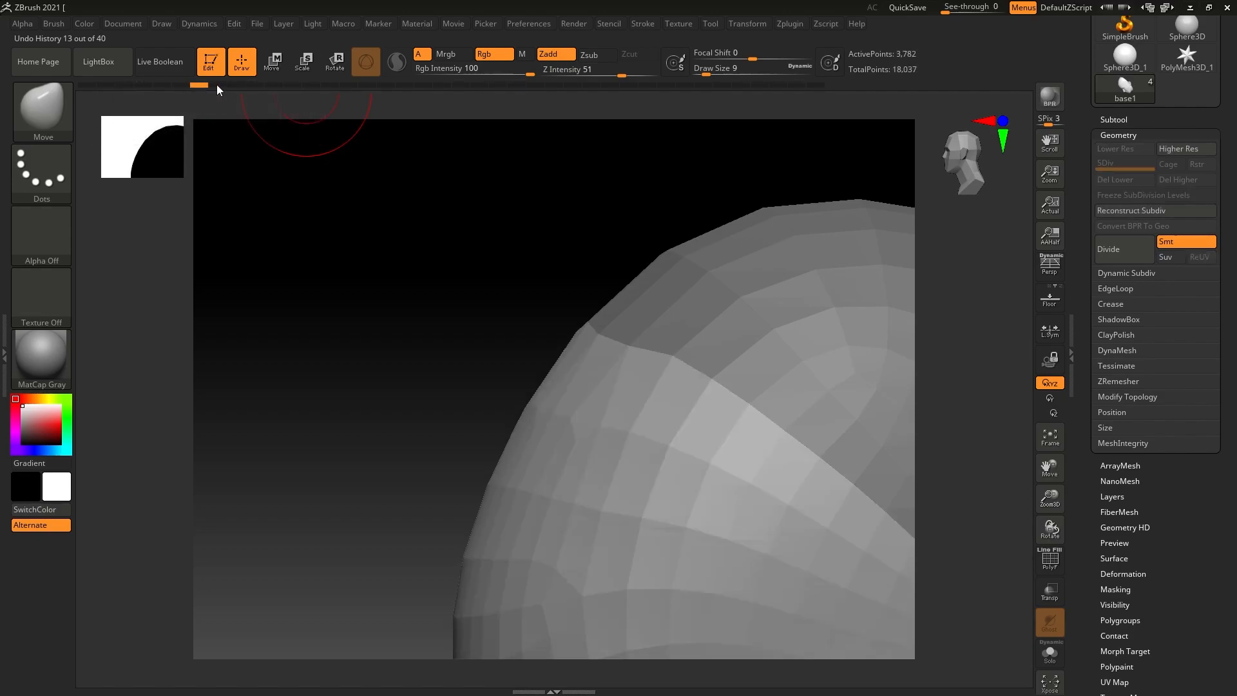
{"action": "left_click", "coordinate": [219, 84]}
{"action": "left_click", "coordinate": [203, 85]}
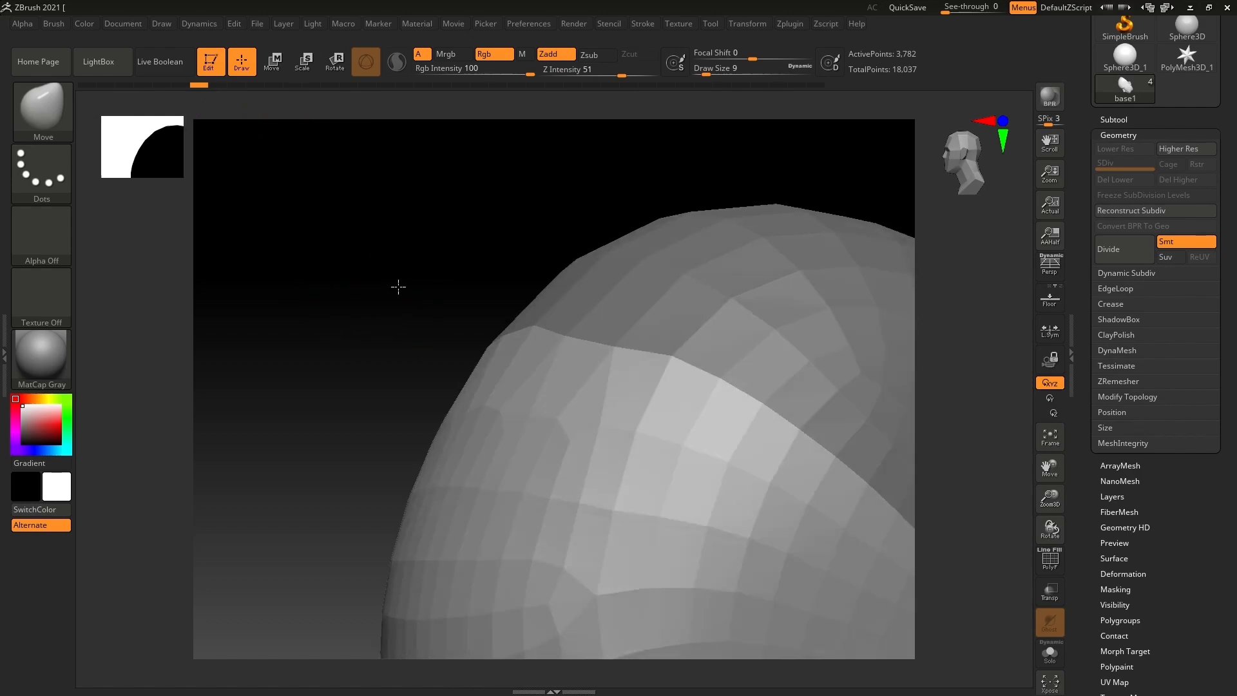
Display the head's wireframe at the top of the forehead and switch to the ZModeler brush.
{"action": "key", "text": "shift+f"}
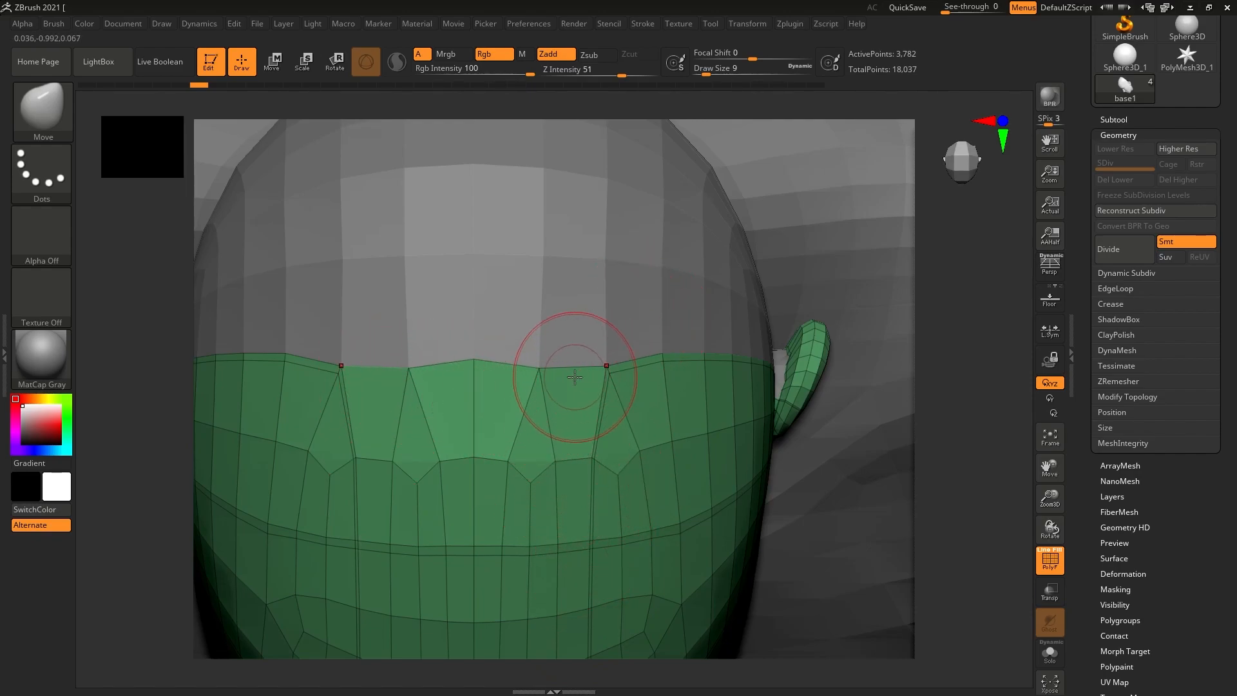
{"action": "key", "text": "b"}
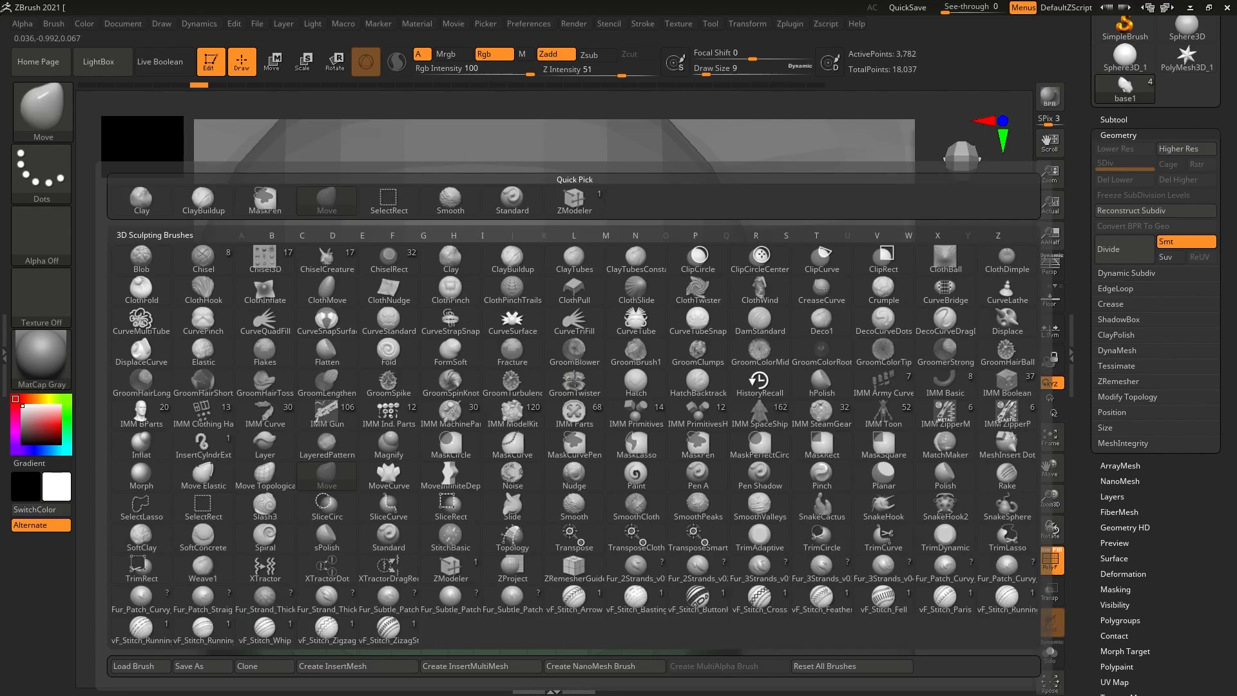
{"action": "key", "text": "m"}
{"action": "left_click_drag", "start_coordinate": [491, 450], "coordinate": [522, 387]}
{"action": "key", "text": "v"}
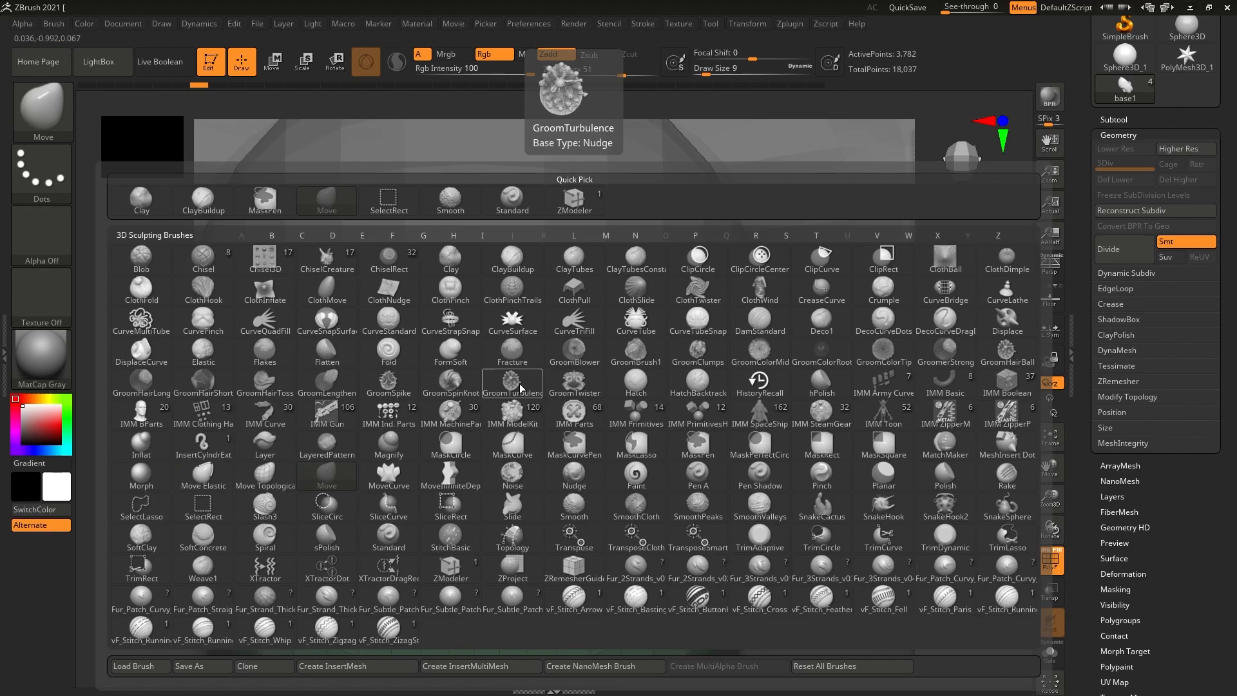
{"action": "key", "text": "b"}
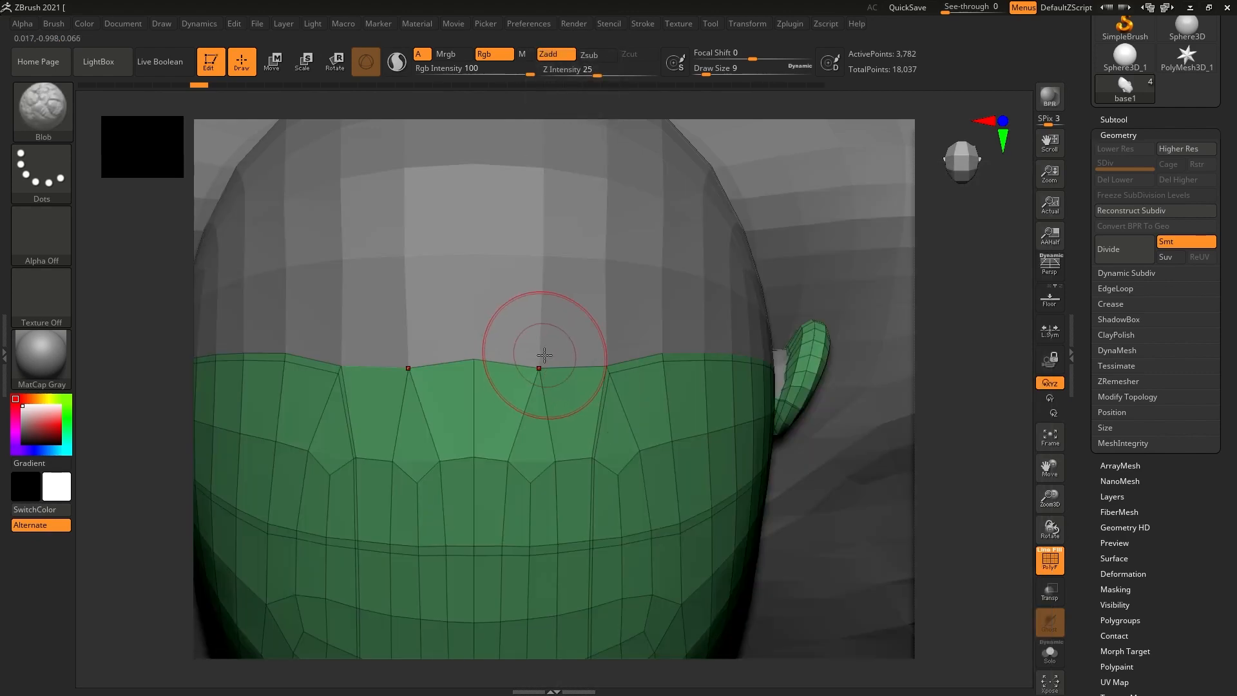
{"action": "key", "text": "b"}
{"action": "key", "text": "z"}
{"action": "key", "text": "m"}
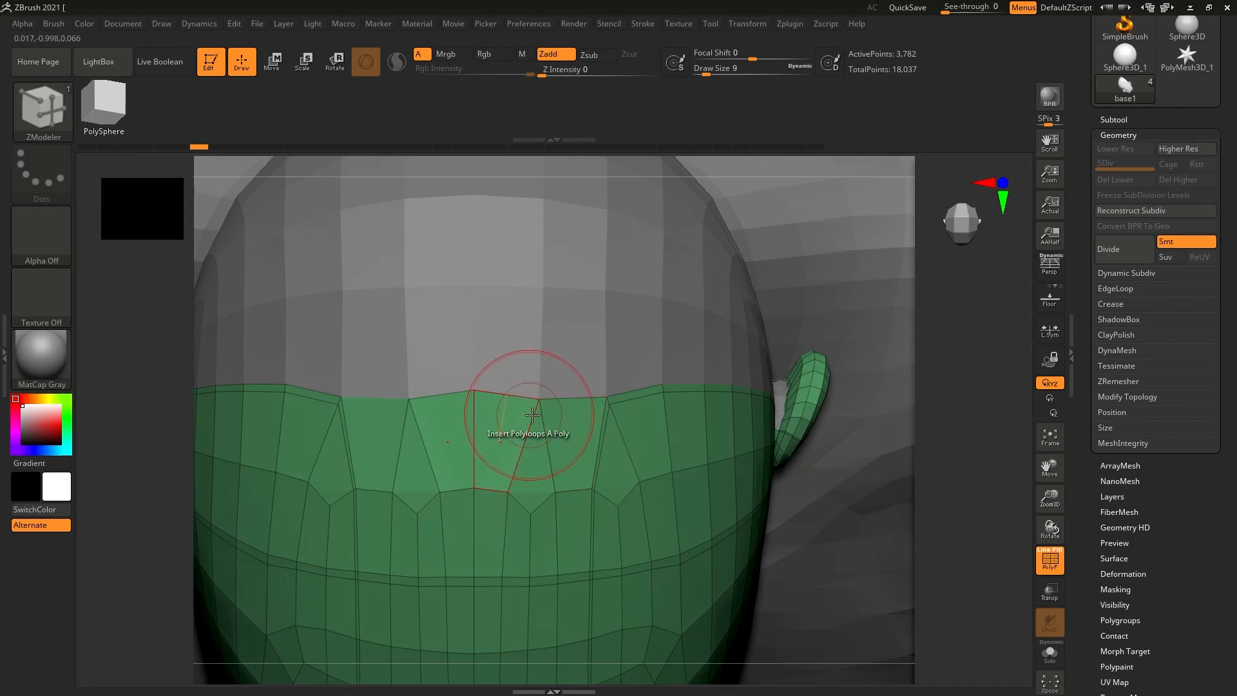
Insert extra edge loops close to the head's seam border above the forehead, accepting the removal of later undo history entries.
{"action": "right_click_drag", "start_coordinate": [561, 425], "coordinate": [607, 438], "text": "ctrl"}
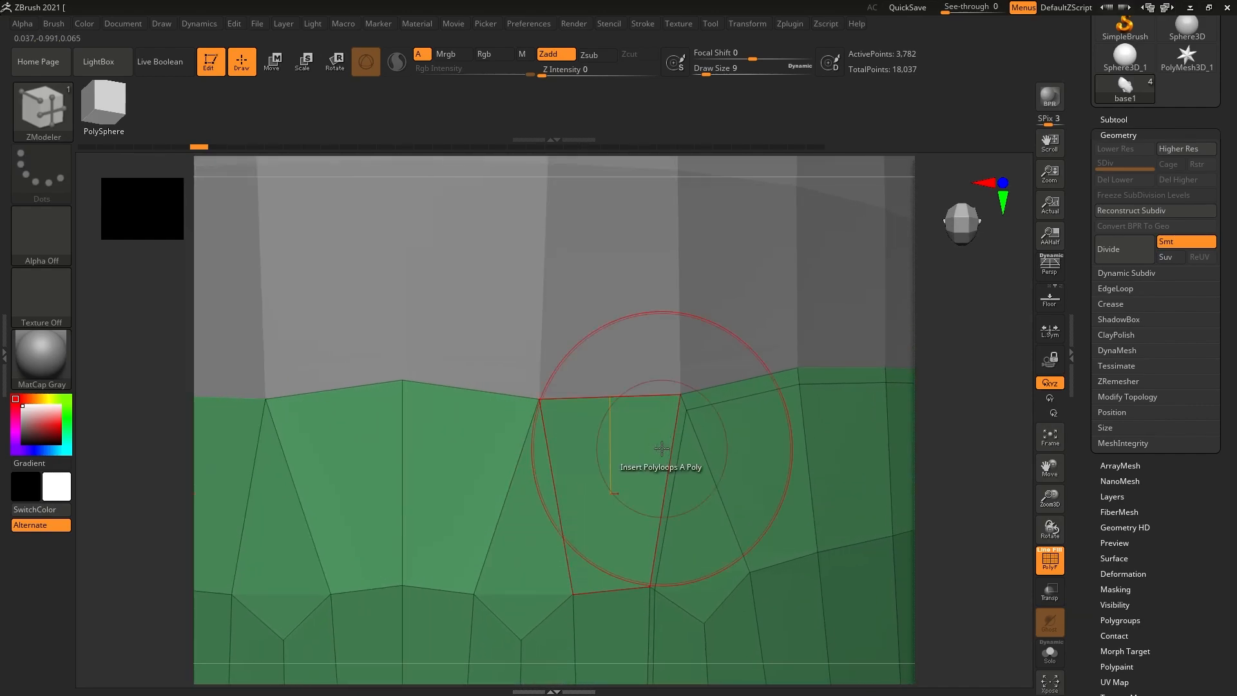
{"action": "left_click", "coordinate": [676, 408]}
{"action": "left_click_drag", "start_coordinate": [677, 407], "coordinate": [680, 403]}
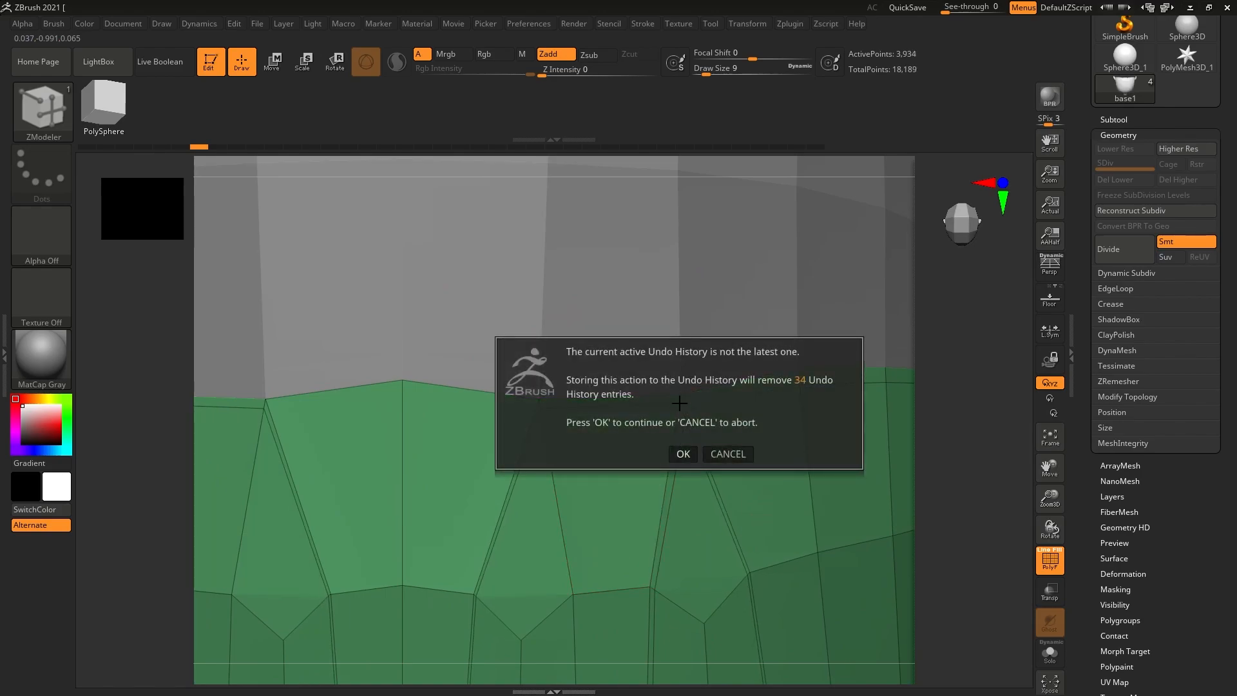
{"action": "left_click", "coordinate": [683, 453]}
{"action": "key", "text": "ctrl"}
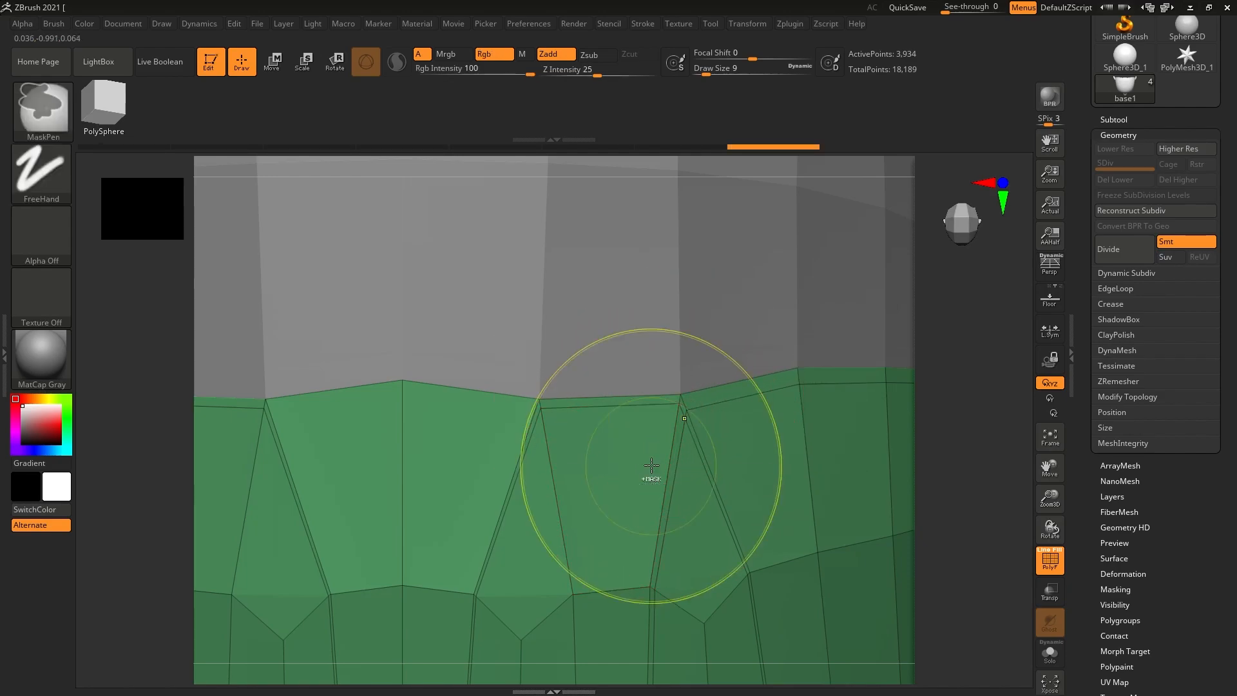
{"action": "left_click_drag", "start_coordinate": [405, 395], "coordinate": [408, 384]}
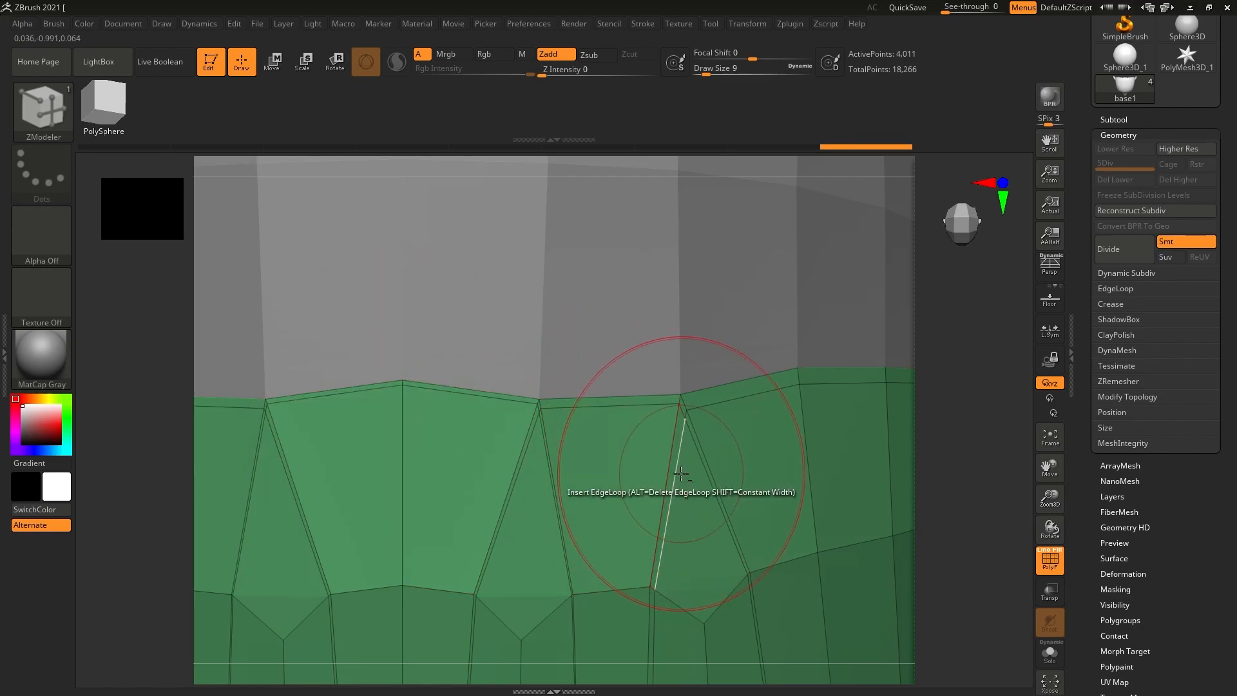
Turn off the wireframe and divide the head mesh to subdivision level 2.
{"action": "right_click_drag", "start_coordinate": [680, 465], "coordinate": [559, 417], "text": "ctrl"}
{"action": "right_click_drag", "start_coordinate": [644, 458], "coordinate": [694, 433], "text": "alt"}
{"action": "right_click_drag", "start_coordinate": [840, 288], "coordinate": [842, 356]}
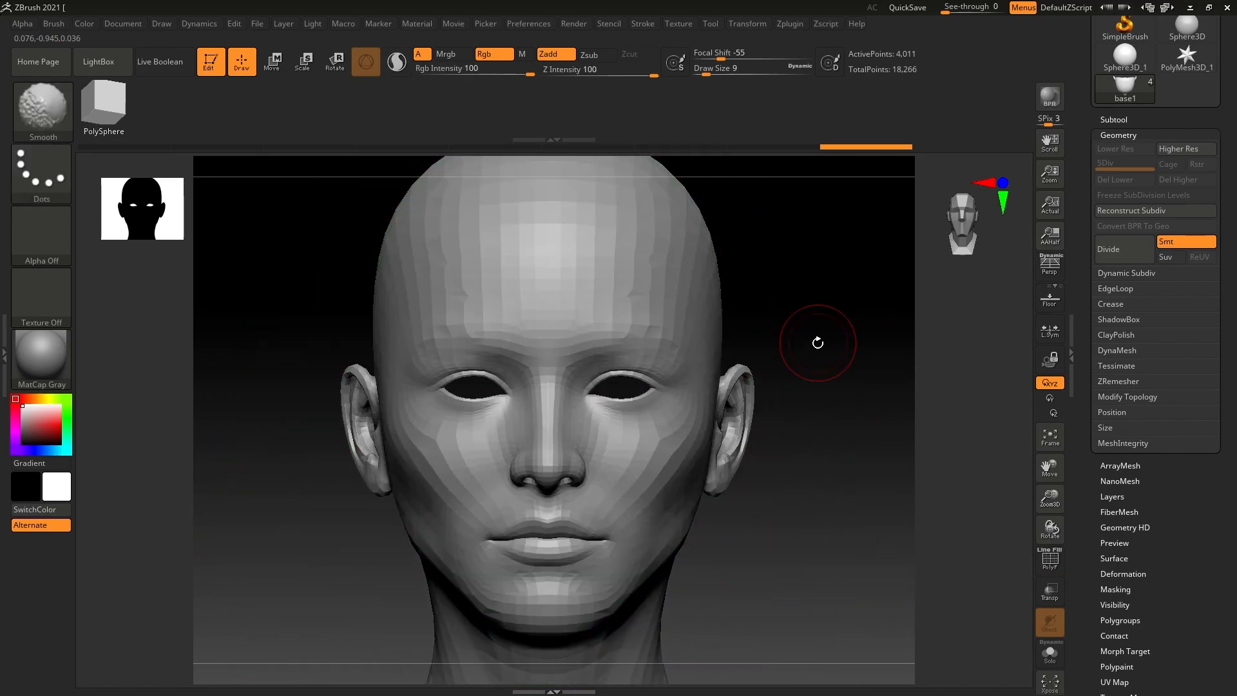
{"action": "key", "text": "b"}
{"action": "key", "text": "z"}
{"action": "key", "text": "m"}
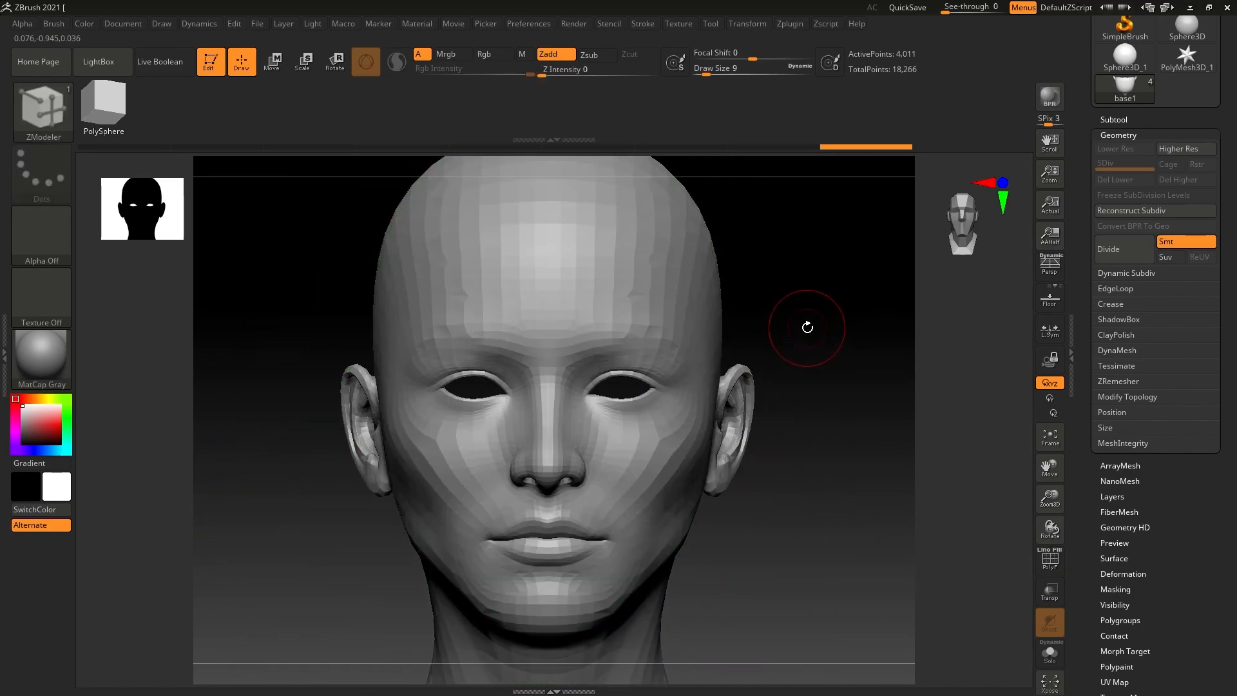
{"action": "left_click_drag", "start_coordinate": [866, 304], "coordinate": [377, 421]}
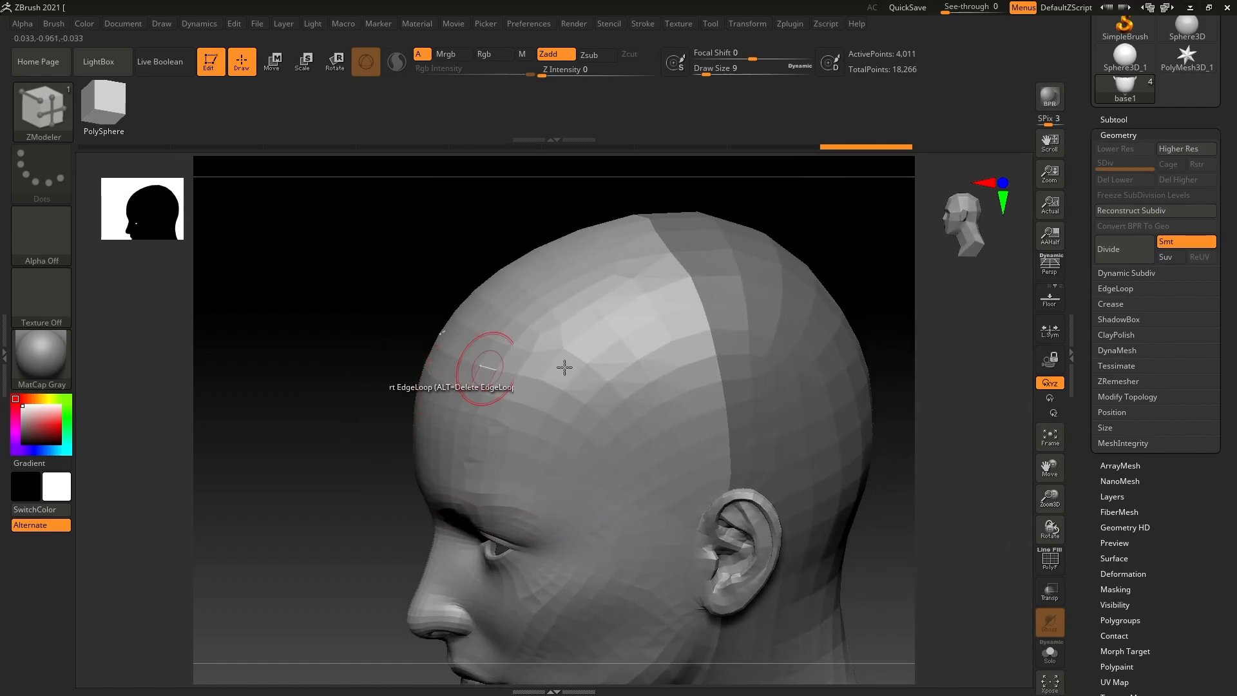
{"action": "key", "text": "ctrl+d"}
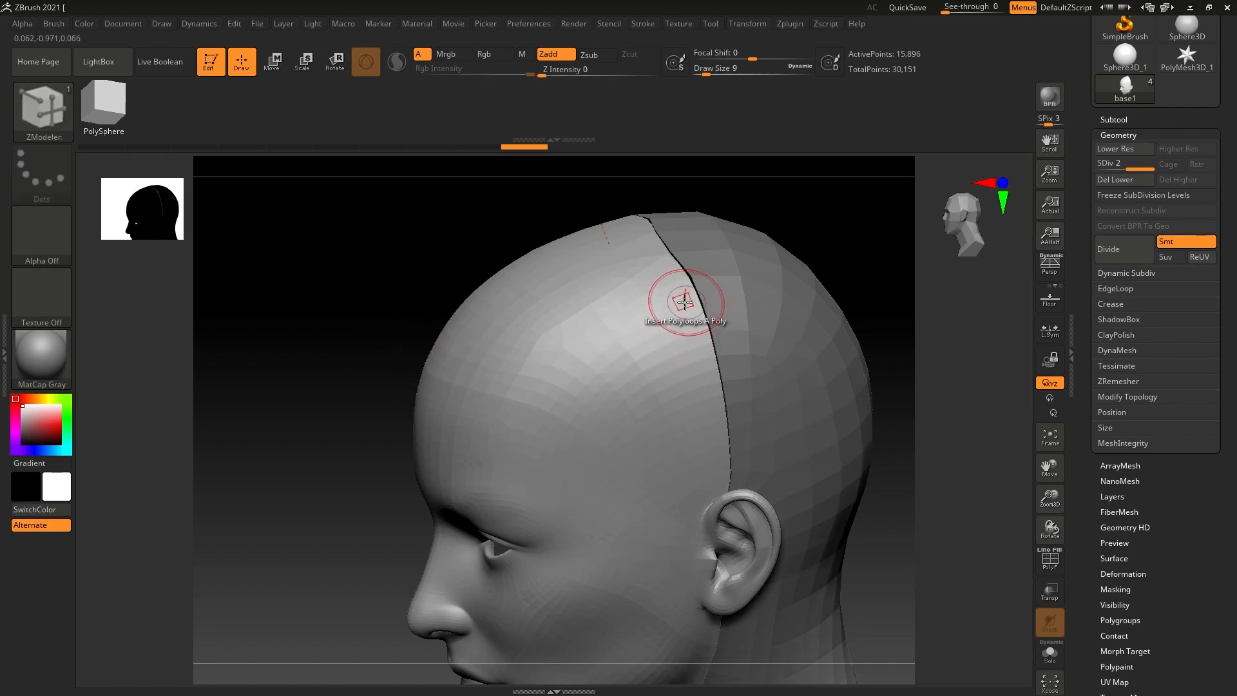
Examine the divided head's seam against the back of the skull from the side, above and front.
{"action": "left_click_drag", "start_coordinate": [395, 310], "coordinate": [400, 312]}
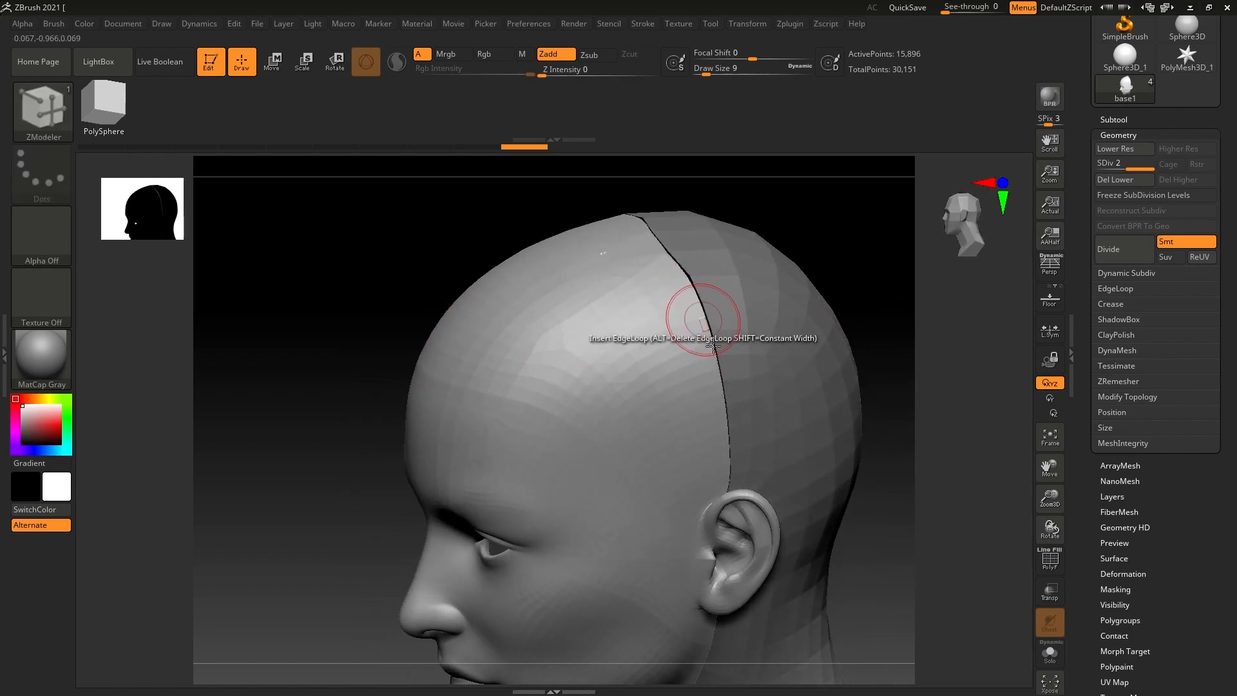
{"action": "left_click_drag", "start_coordinate": [381, 479], "coordinate": [395, 456]}
{"action": "left_click_drag", "start_coordinate": [647, 379], "coordinate": [634, 438]}
{"action": "left_click_drag", "start_coordinate": [715, 390], "coordinate": [737, 406]}
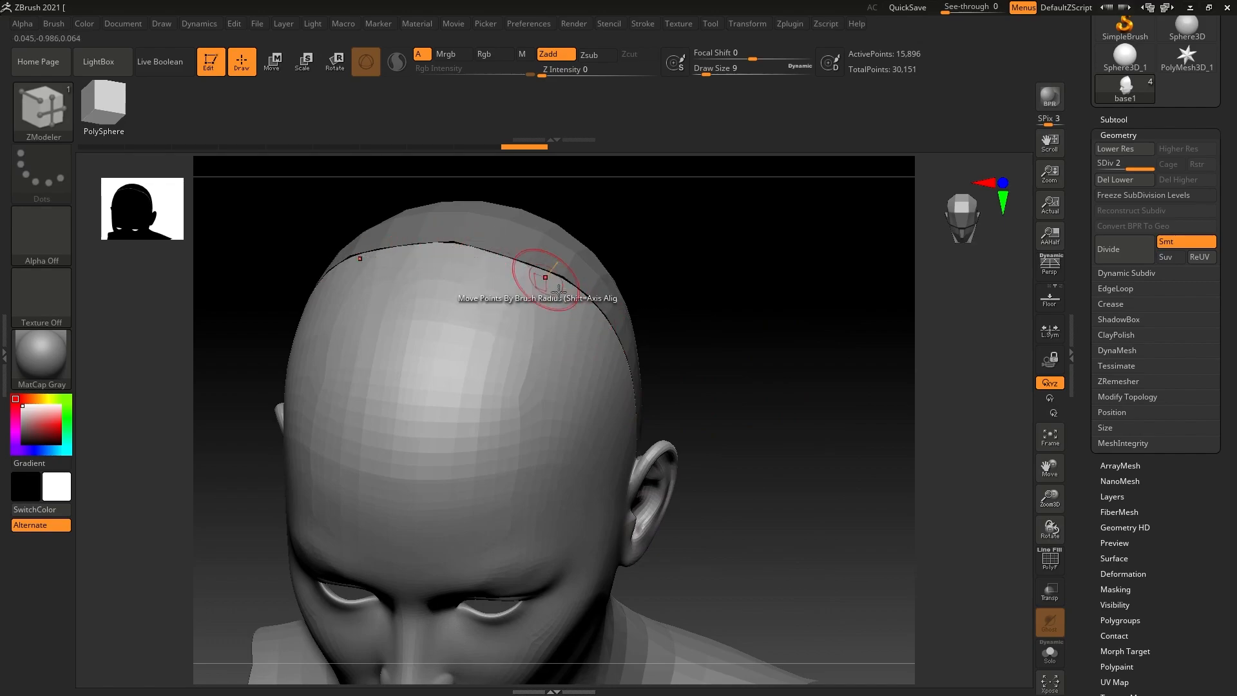
{"action": "mouse_move", "coordinate": [738, 494]}
{"action": "left_mouse_down"}
{"action": "mouse_move", "coordinate": [716, 484]}
{"action": "mouse_move", "coordinate": [699, 446]}
{"action": "mouse_move", "coordinate": [798, 356]}
{"action": "mouse_move", "coordinate": [843, 436]}
{"action": "mouse_move", "coordinate": [876, 433]}
{"action": "mouse_move", "coordinate": [762, 370]}
{"action": "mouse_move", "coordinate": [726, 369]}
{"action": "mouse_move", "coordinate": [745, 334]}
{"action": "mouse_move", "coordinate": [747, 361]}
{"action": "left_mouse_up"}
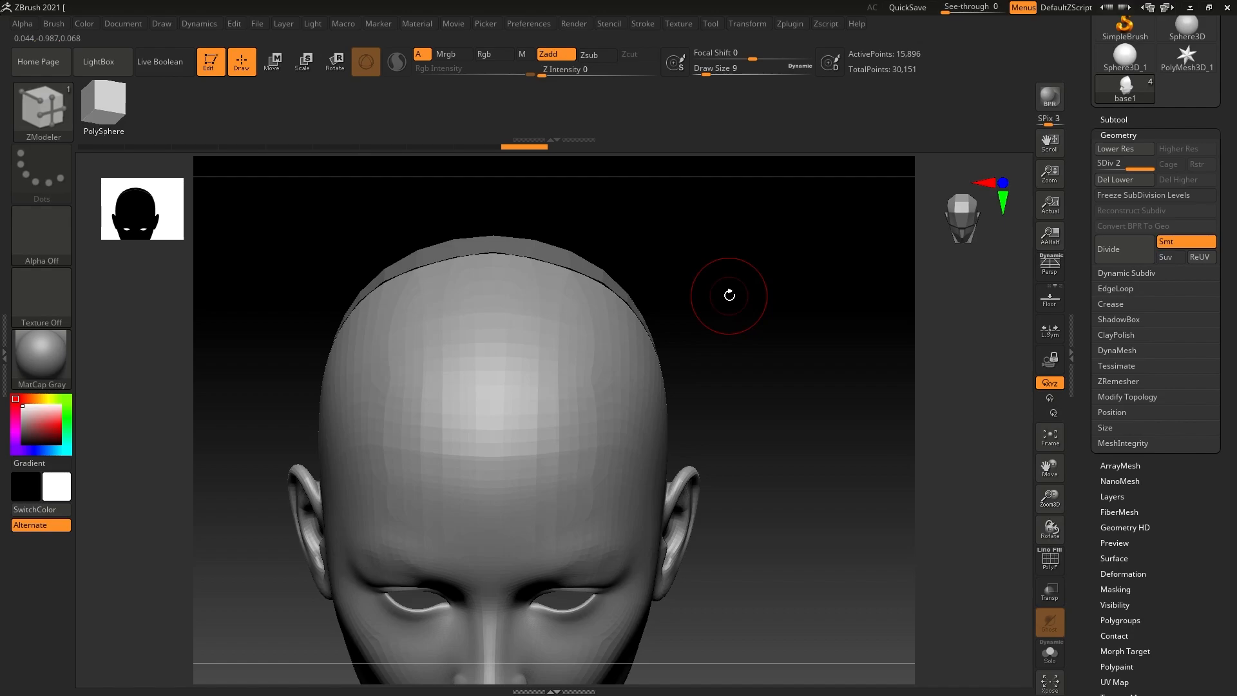
{"action": "left_click_drag", "start_coordinate": [729, 295], "coordinate": [727, 315]}
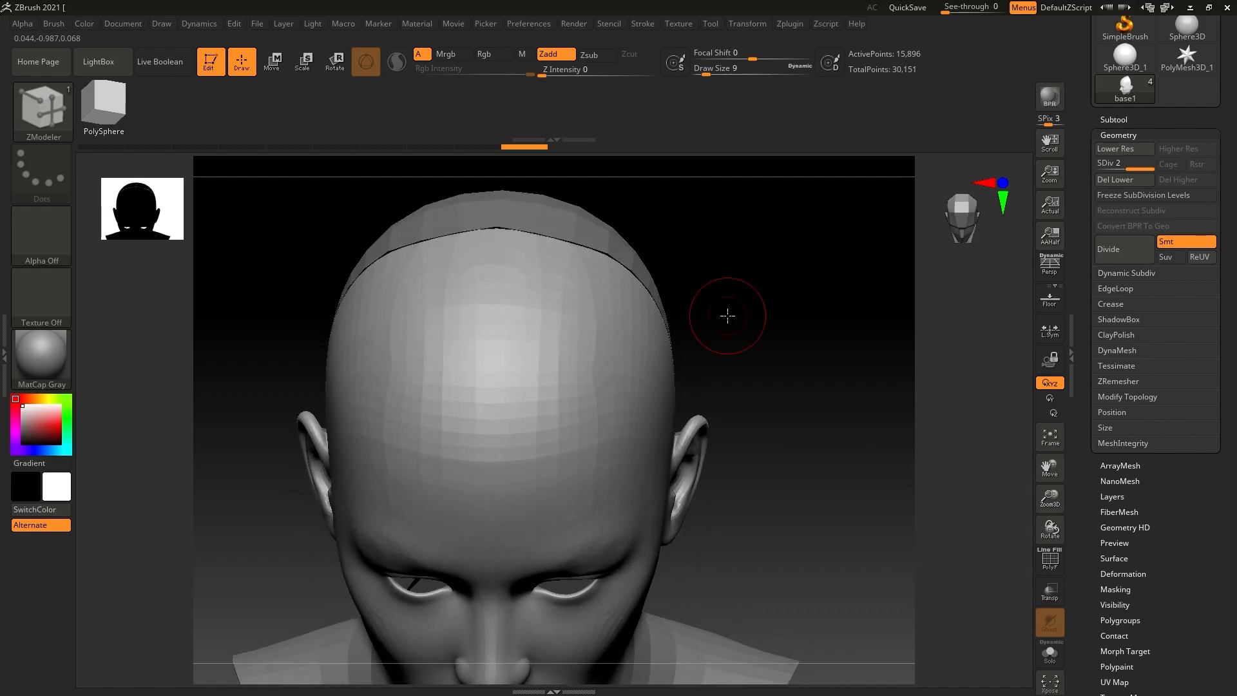
{"action": "left_click_drag", "start_coordinate": [806, 471], "coordinate": [797, 405]}
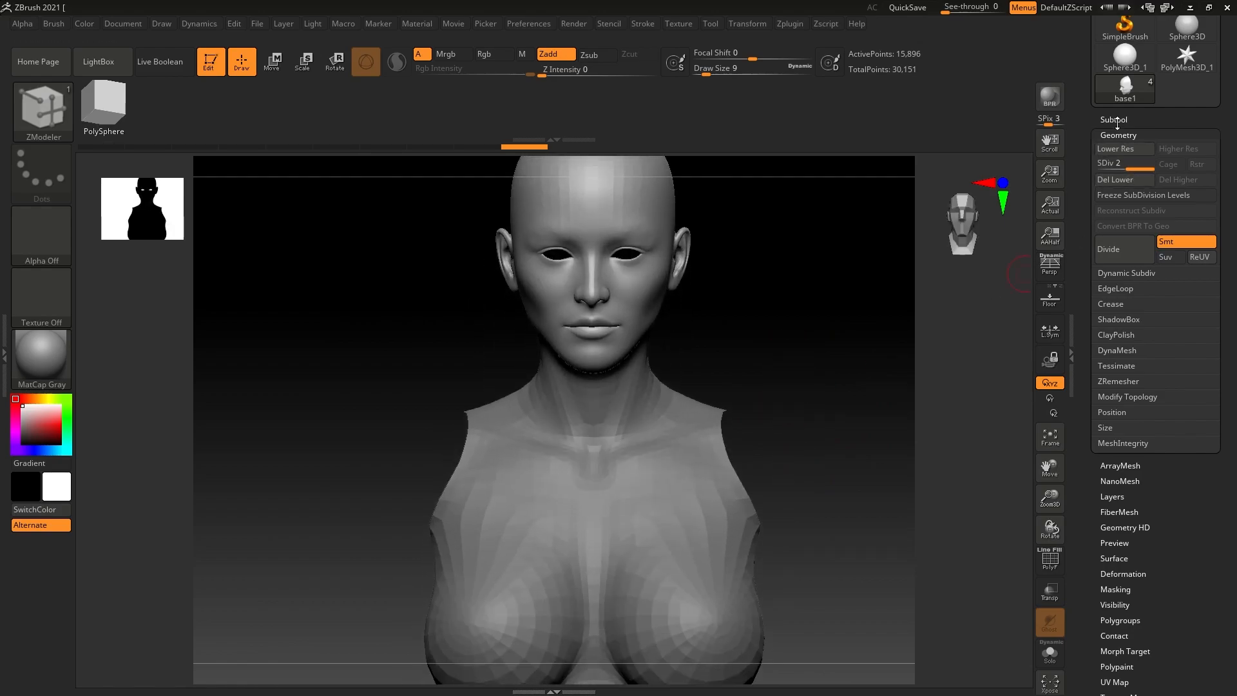
Show the limbs subtool base0, and select and divide the body subtool base2 once.
{"action": "left_click", "coordinate": [1115, 120]}
{"action": "left_click", "coordinate": [1210, 210]}
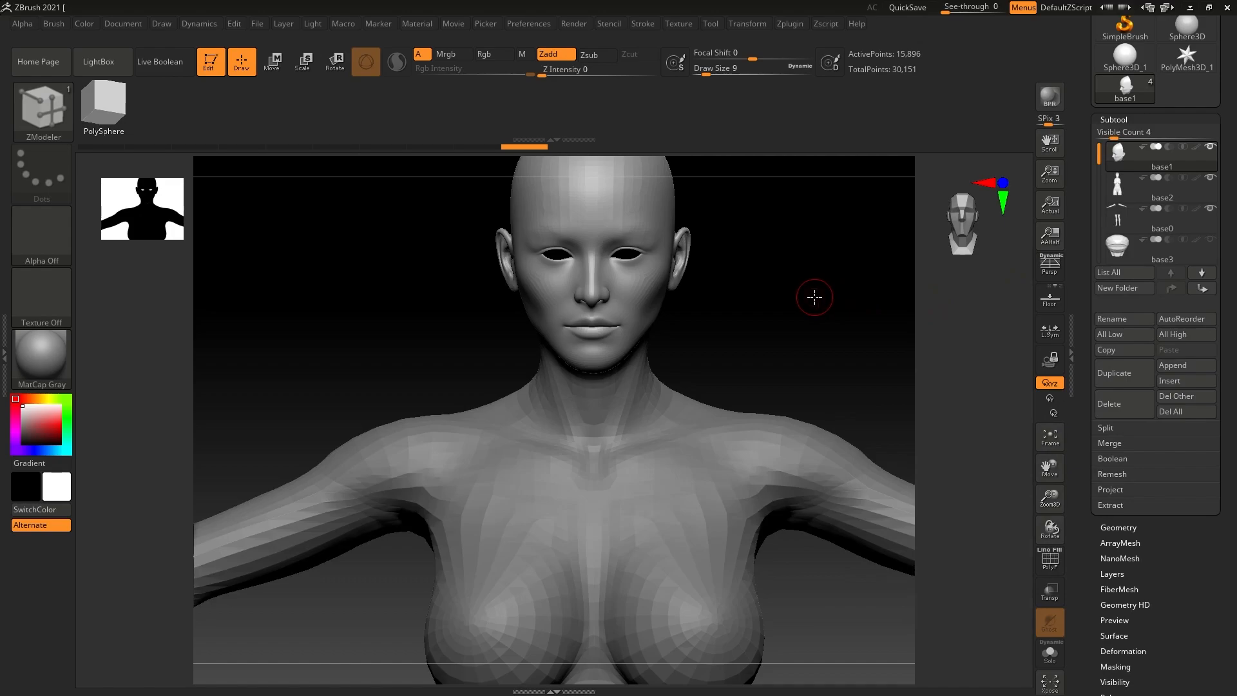
{"action": "left_click_drag", "start_coordinate": [817, 292], "coordinate": [850, 303]}
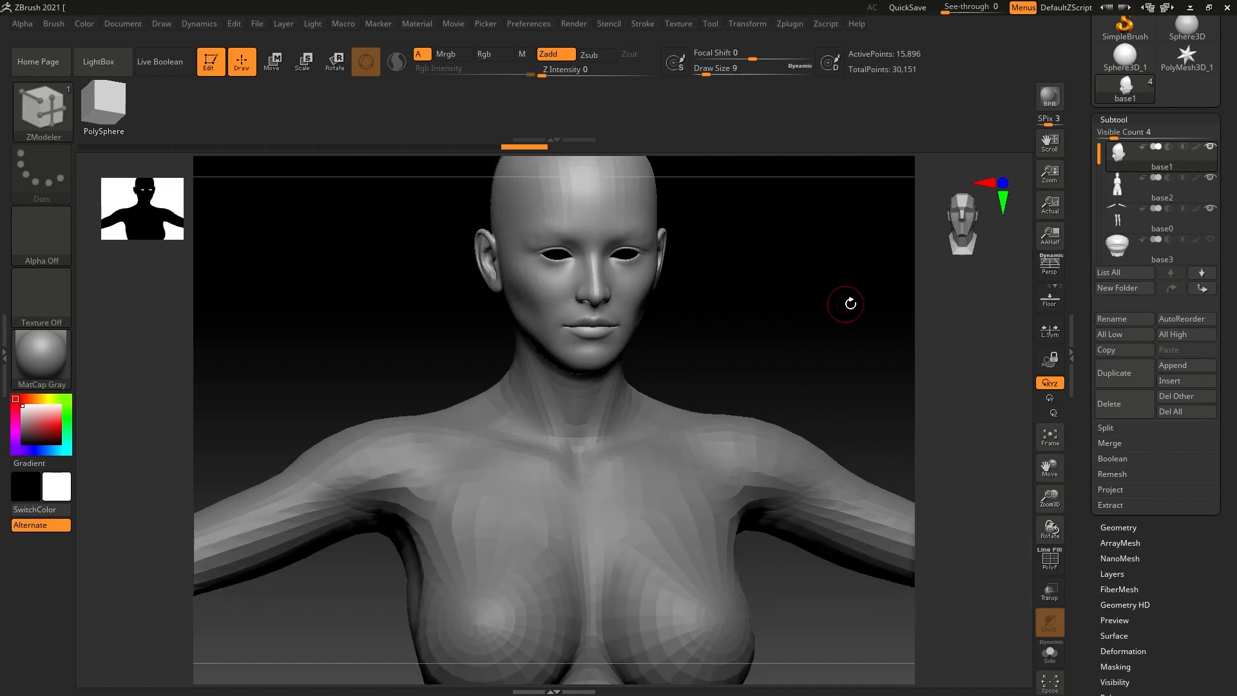
{"action": "left_click", "coordinate": [1120, 194]}
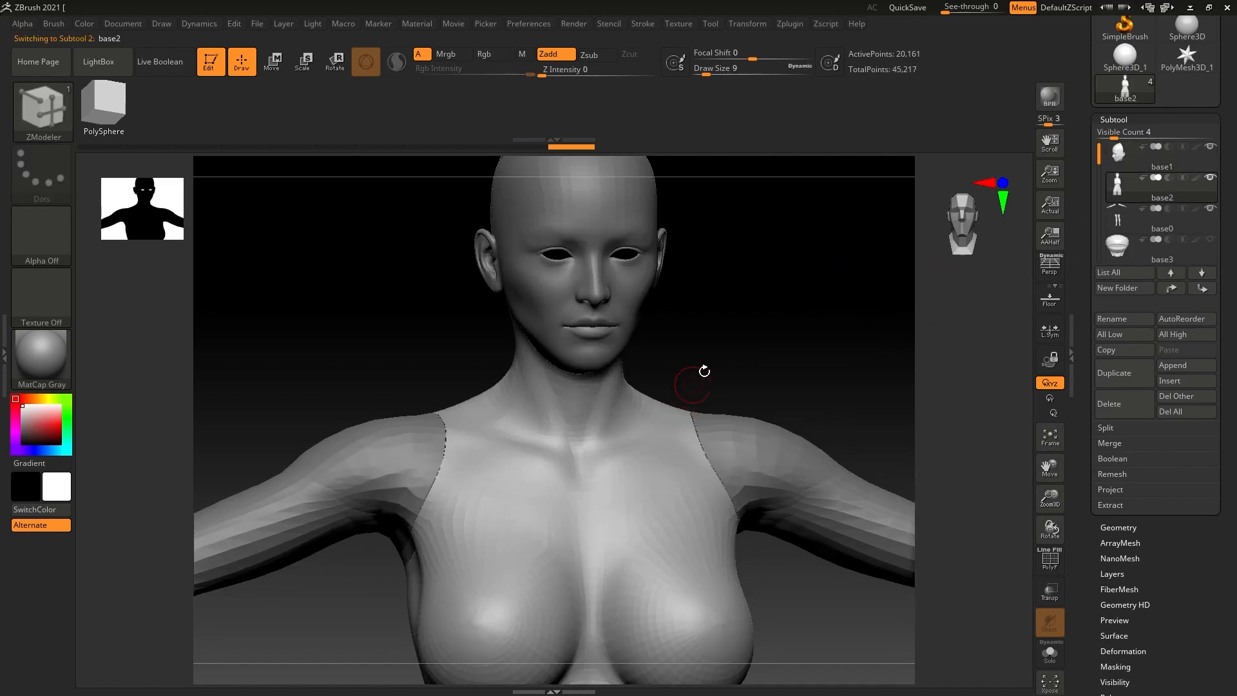
Examine the seam between the shoulder and the arm up close, with and without the body's wireframe.
{"action": "left_click_drag", "start_coordinate": [751, 373], "coordinate": [938, 242], "text": "alt"}
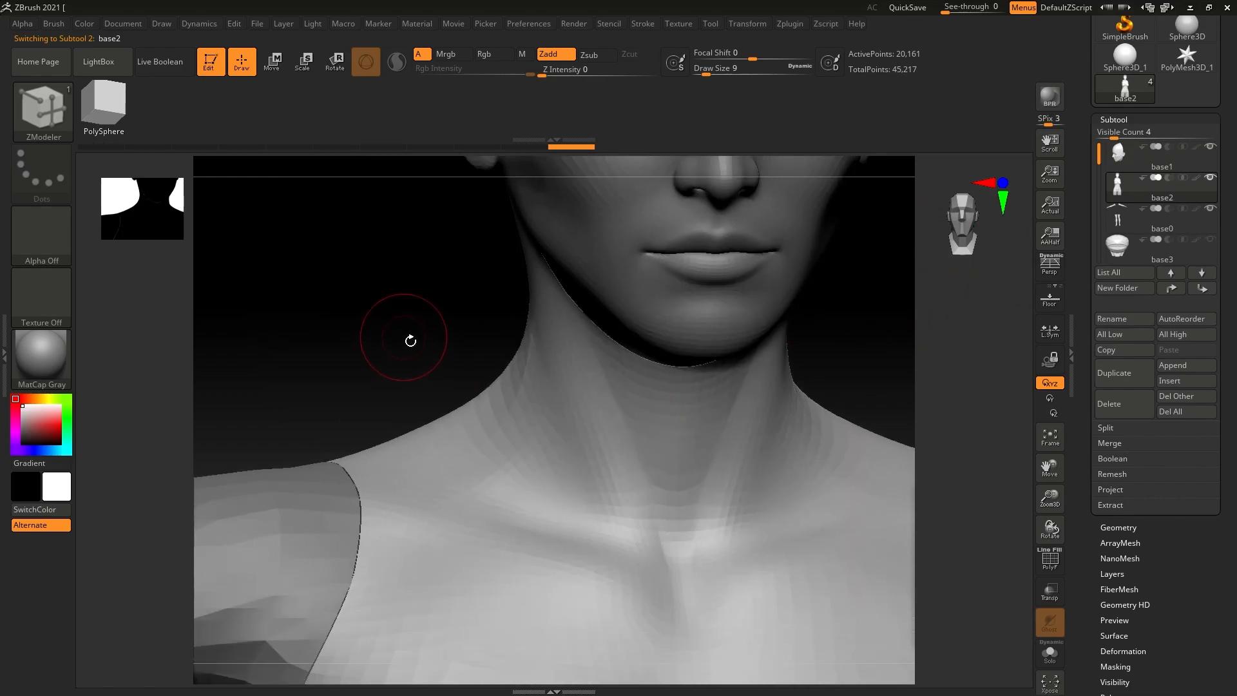
{"action": "left_click_drag", "start_coordinate": [406, 338], "coordinate": [395, 343]}
{"action": "left_click_drag", "start_coordinate": [458, 373], "coordinate": [550, 301], "text": "alt"}
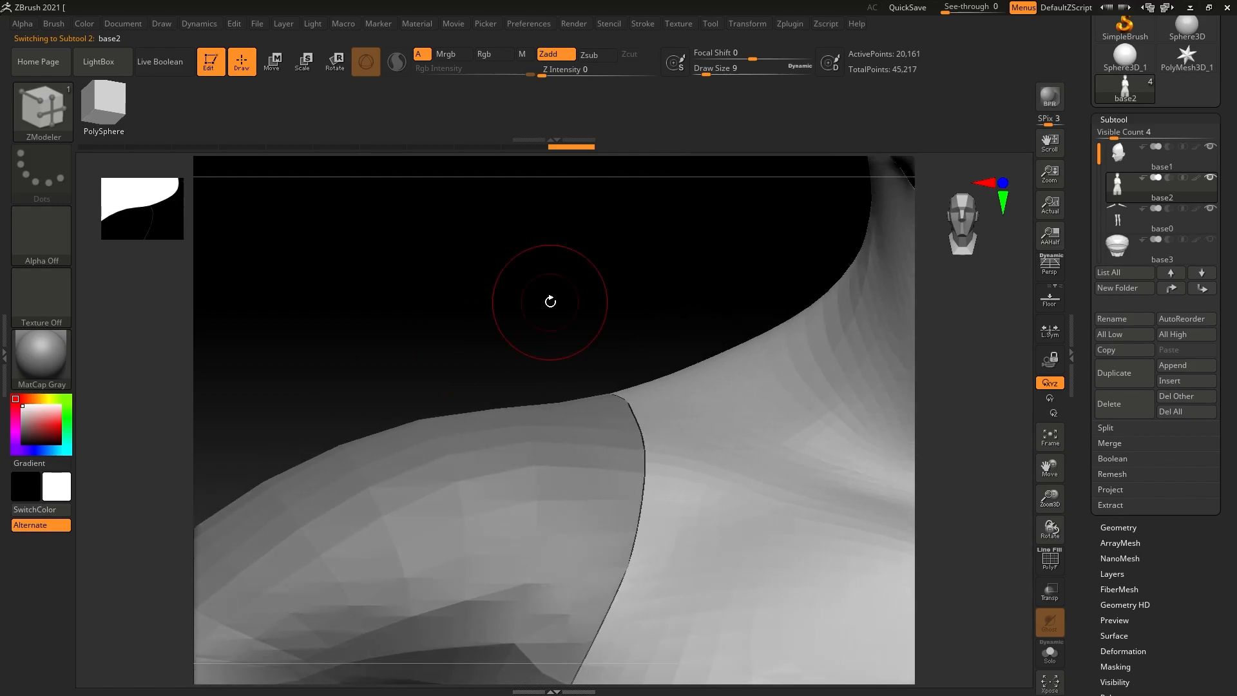
{"action": "key", "text": "shift+f"}
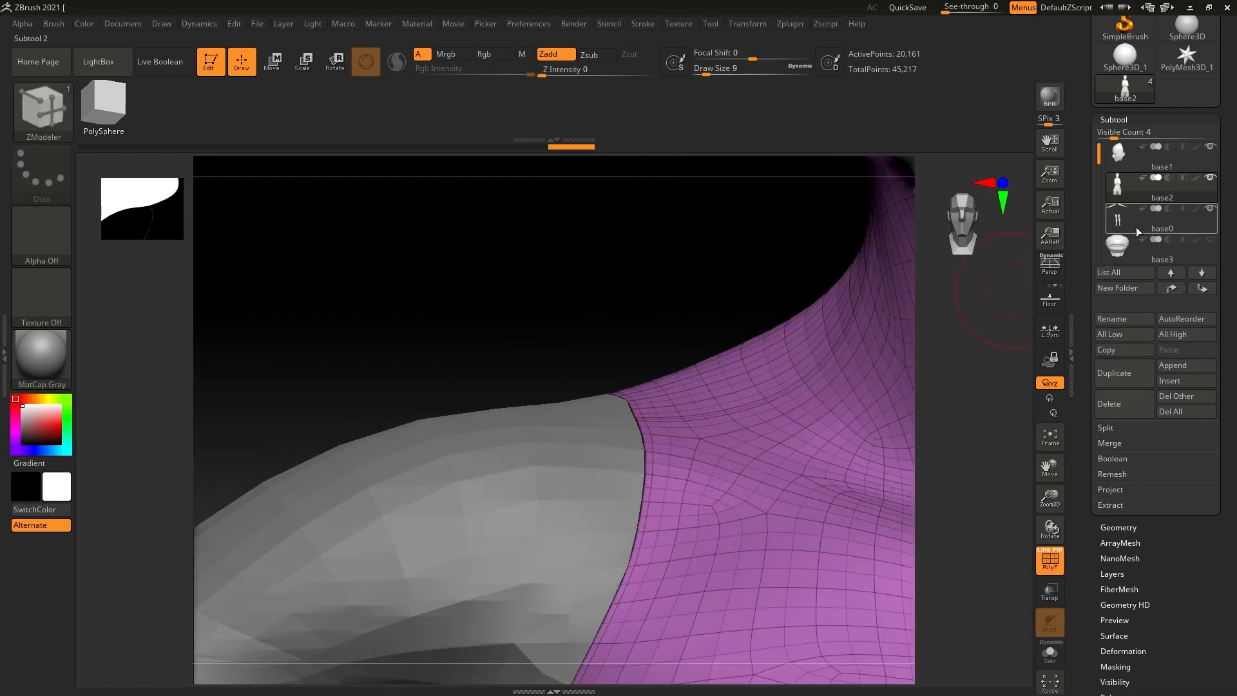
{"action": "key", "text": "shift+f"}
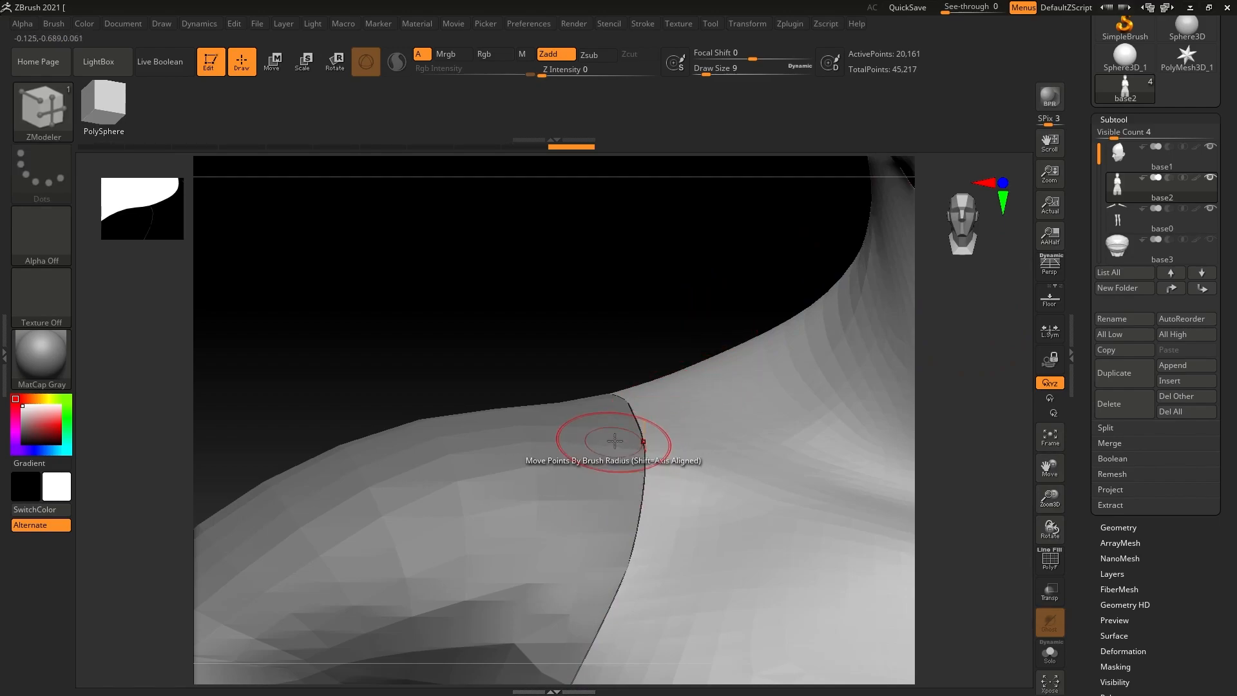
{"action": "left_click_drag", "start_coordinate": [611, 303], "coordinate": [489, 513]}
{"action": "left_click_drag", "start_coordinate": [685, 348], "coordinate": [713, 434]}
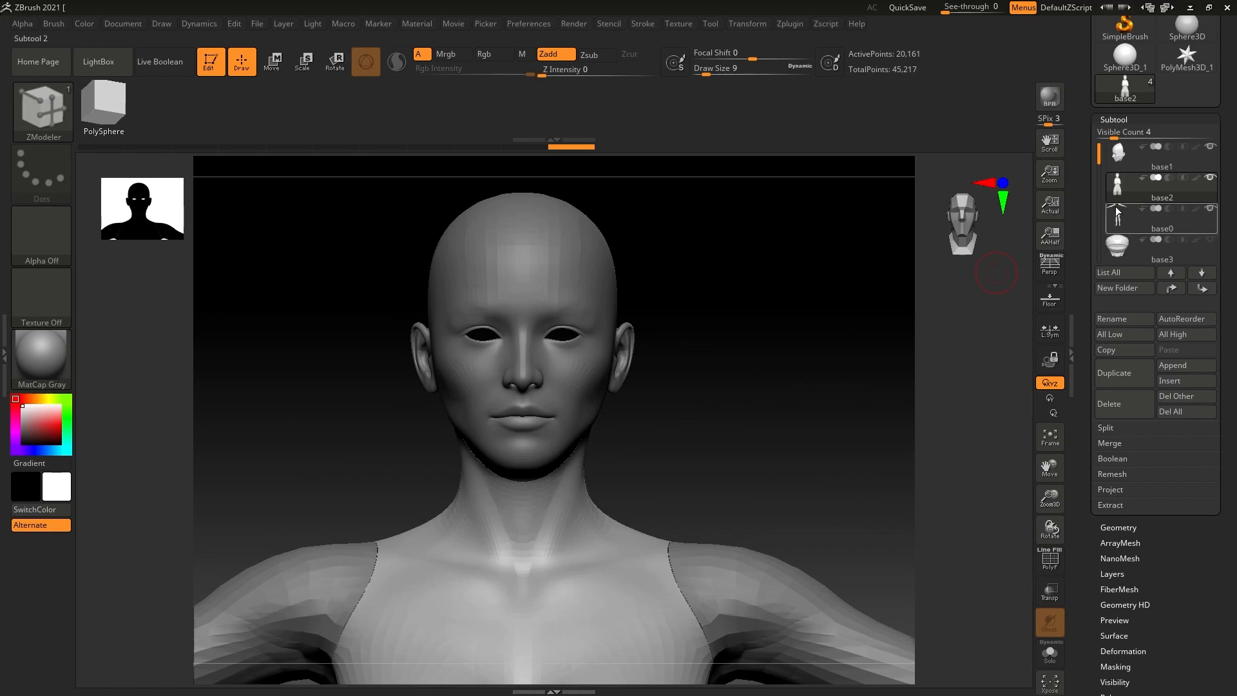
Hide the subtools base2 and base0, and activate the Standard brush on the head subtool base1.
{"action": "left_click", "coordinate": [1210, 178]}
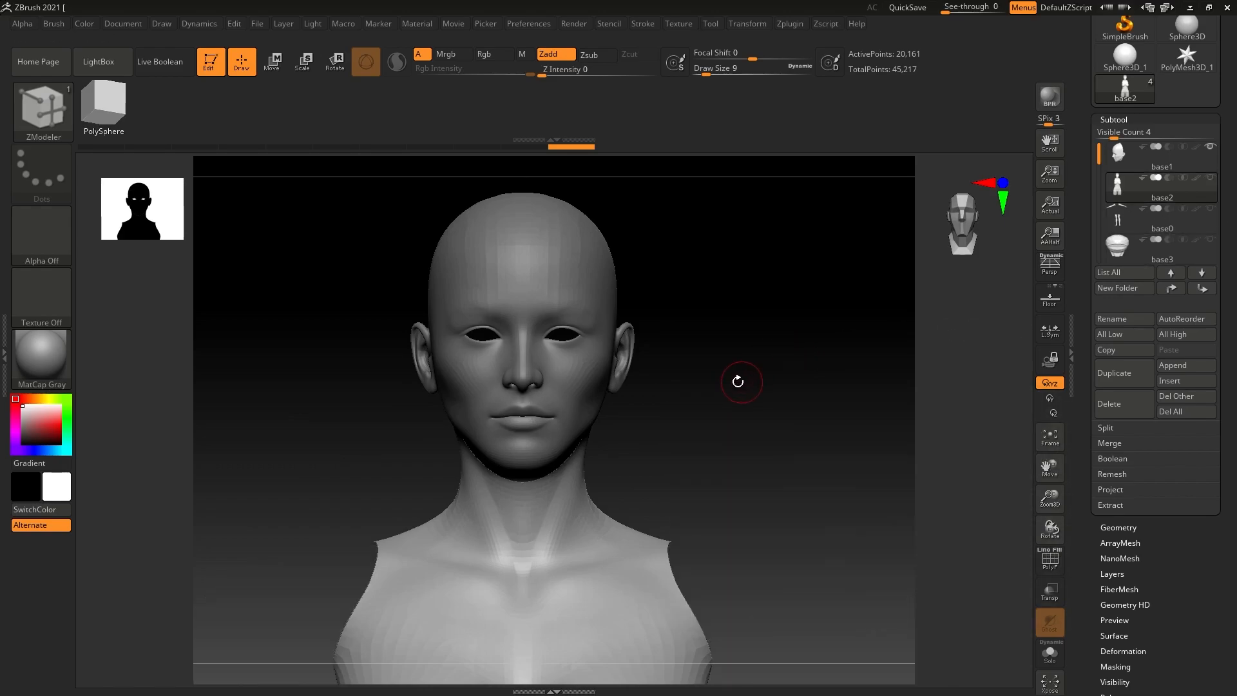
{"action": "mouse_move", "coordinate": [747, 422]}
{"action": "left_mouse_down", "text": "alt"}
{"action": "mouse_move", "coordinate": [784, 303]}
{"action": "mouse_move", "coordinate": [737, 380]}
{"action": "mouse_move", "coordinate": [773, 464]}
{"action": "mouse_move", "coordinate": [797, 475]}
{"action": "mouse_move", "coordinate": [793, 341]}
{"action": "mouse_move", "coordinate": [837, 337]}
{"action": "mouse_move", "coordinate": [762, 342]}
{"action": "mouse_move", "coordinate": [826, 344]}
{"action": "left_mouse_up", "text": "alt"}
{"action": "left_click", "coordinate": [1124, 157]}
{"action": "key", "text": "b"}
{"action": "key", "text": "s"}
{"action": "key", "text": "t"}
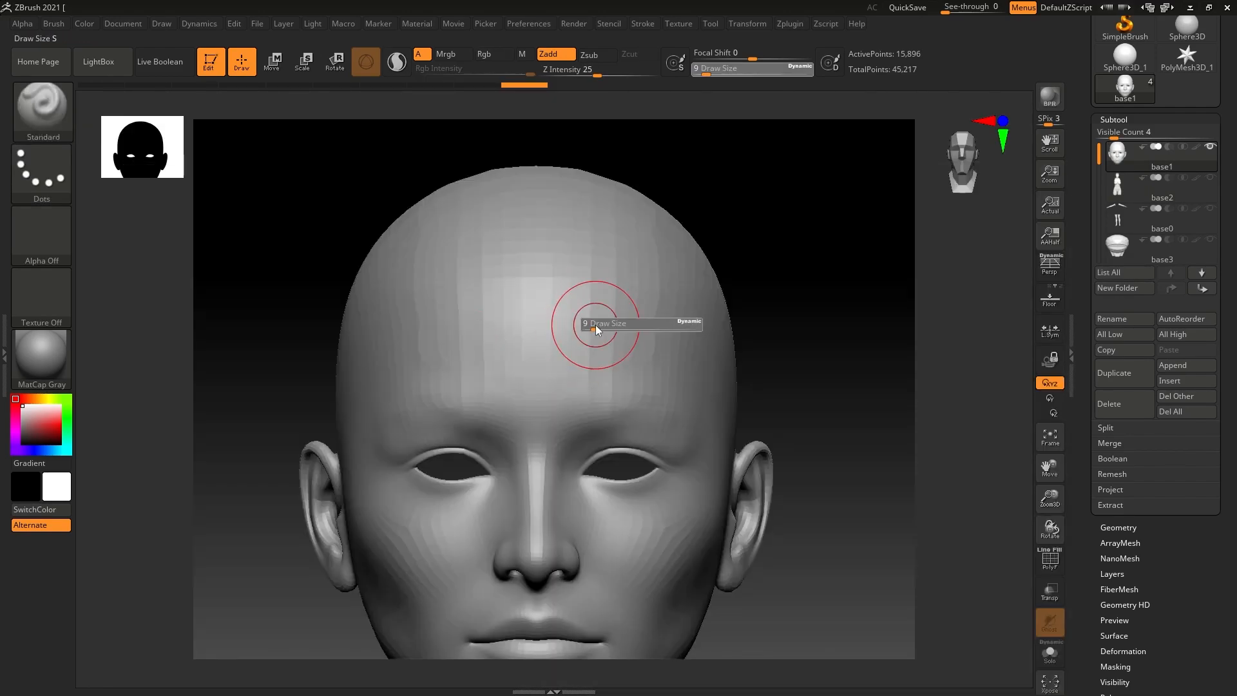
Divide the head subtool base1 up to subdivision level 3.
{"action": "key", "text": "shift+f"}
{"action": "key", "text": "shift+f"}
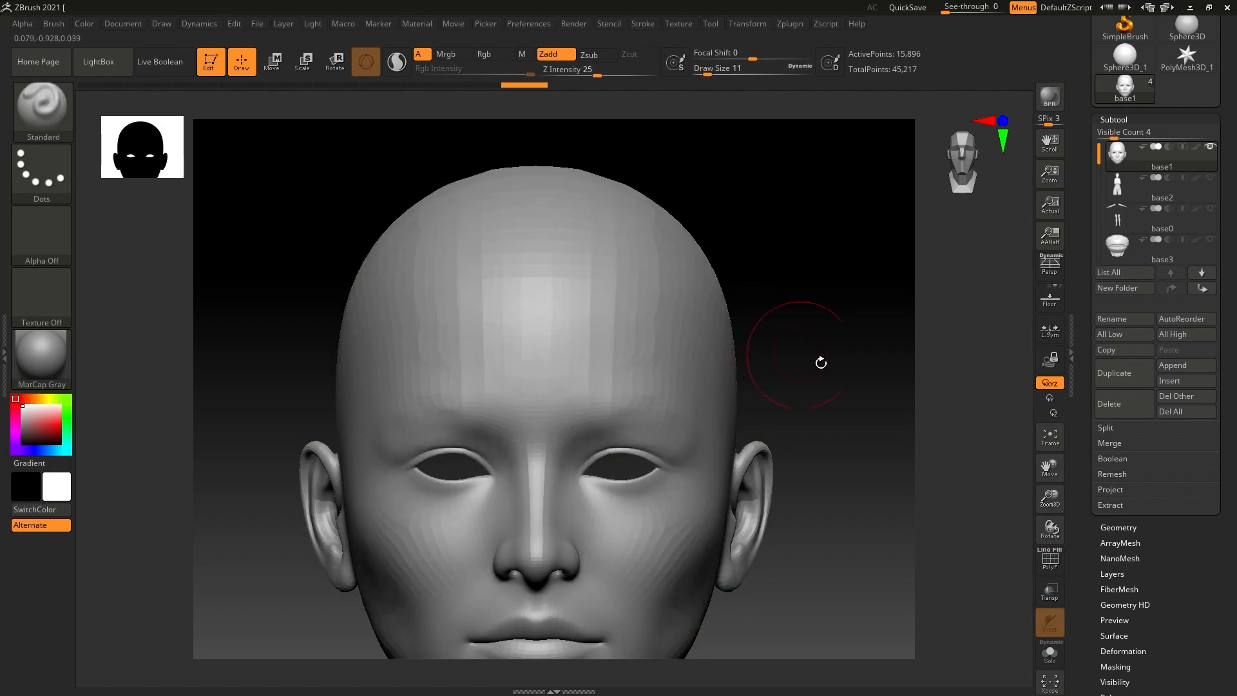
{"action": "left_click_drag", "start_coordinate": [838, 305], "coordinate": [845, 253], "text": "alt"}
{"action": "left_click", "coordinate": [1139, 529]}
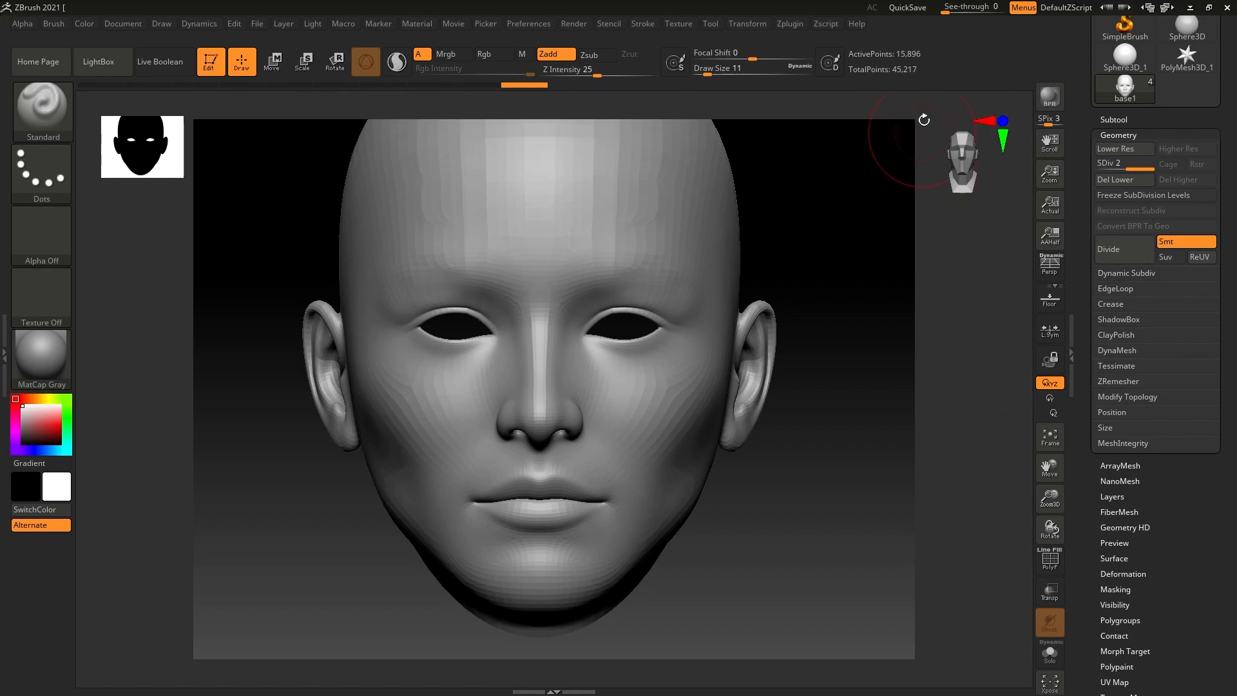
{"action": "left_click_drag", "start_coordinate": [854, 209], "coordinate": [847, 285], "text": "alt"}
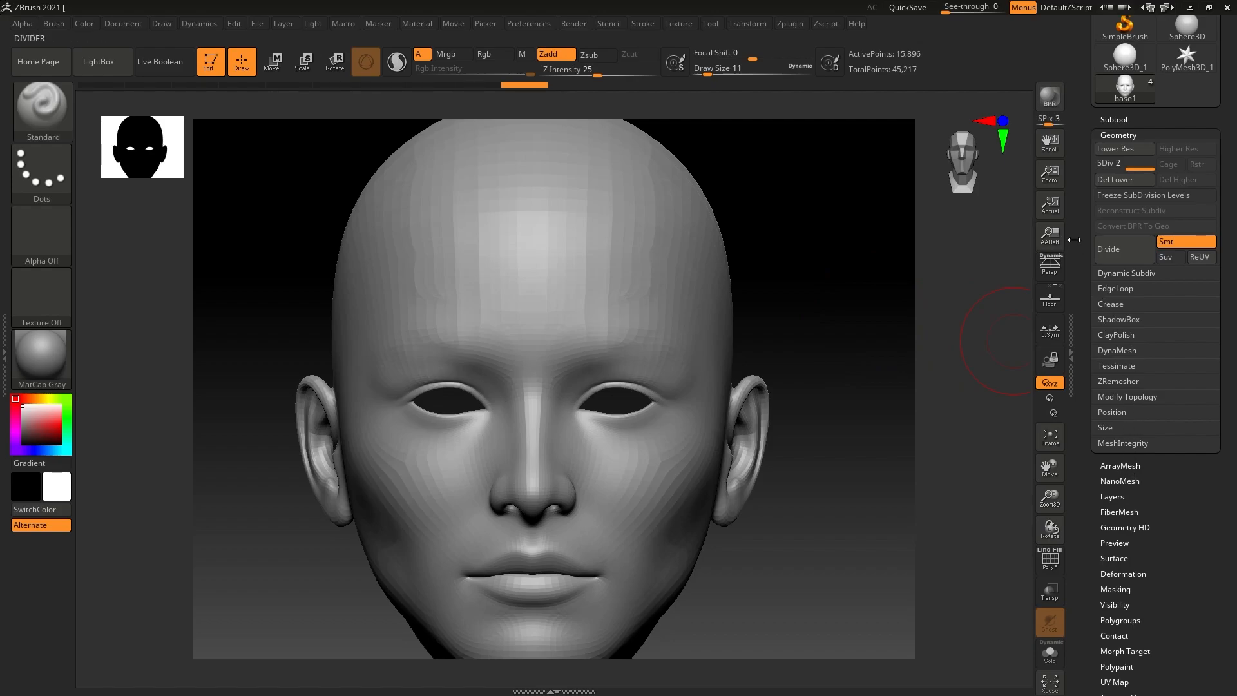
{"action": "key", "text": "ctrl"}
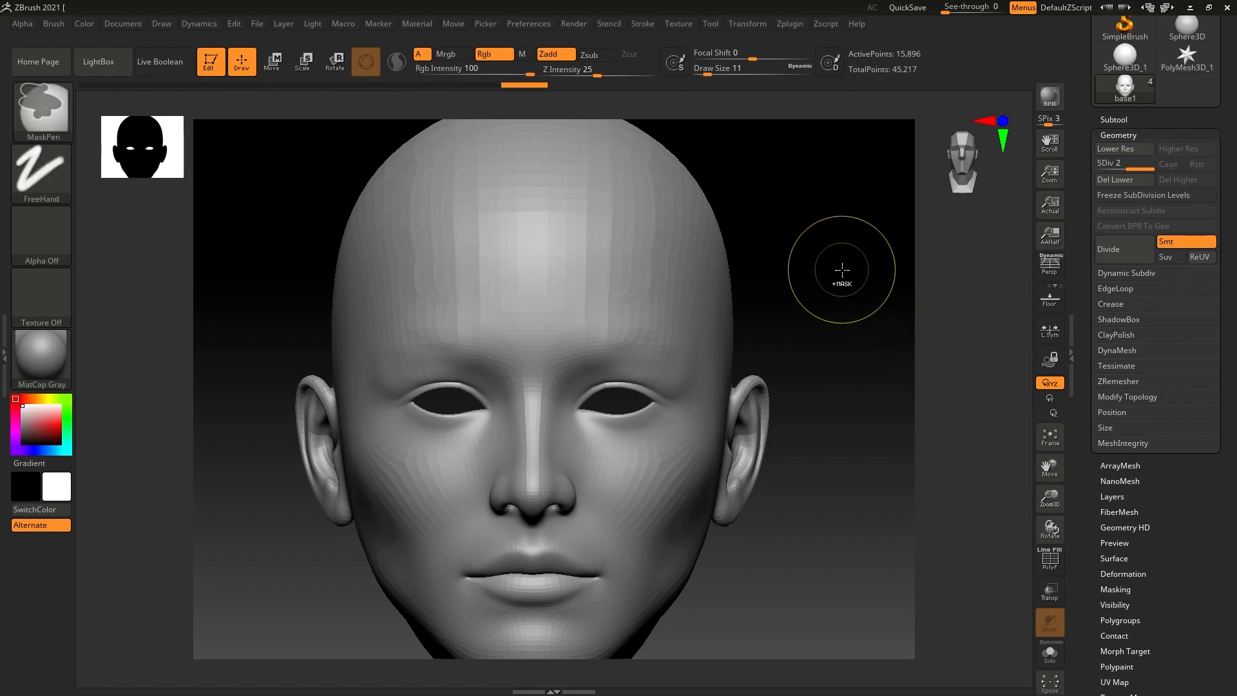
{"action": "left_click_drag", "start_coordinate": [800, 257], "coordinate": [802, 278], "text": "alt"}
Smooth the faceted forehead and crown of the head with the Smooth brush.
{"action": "key", "text": "shift"}
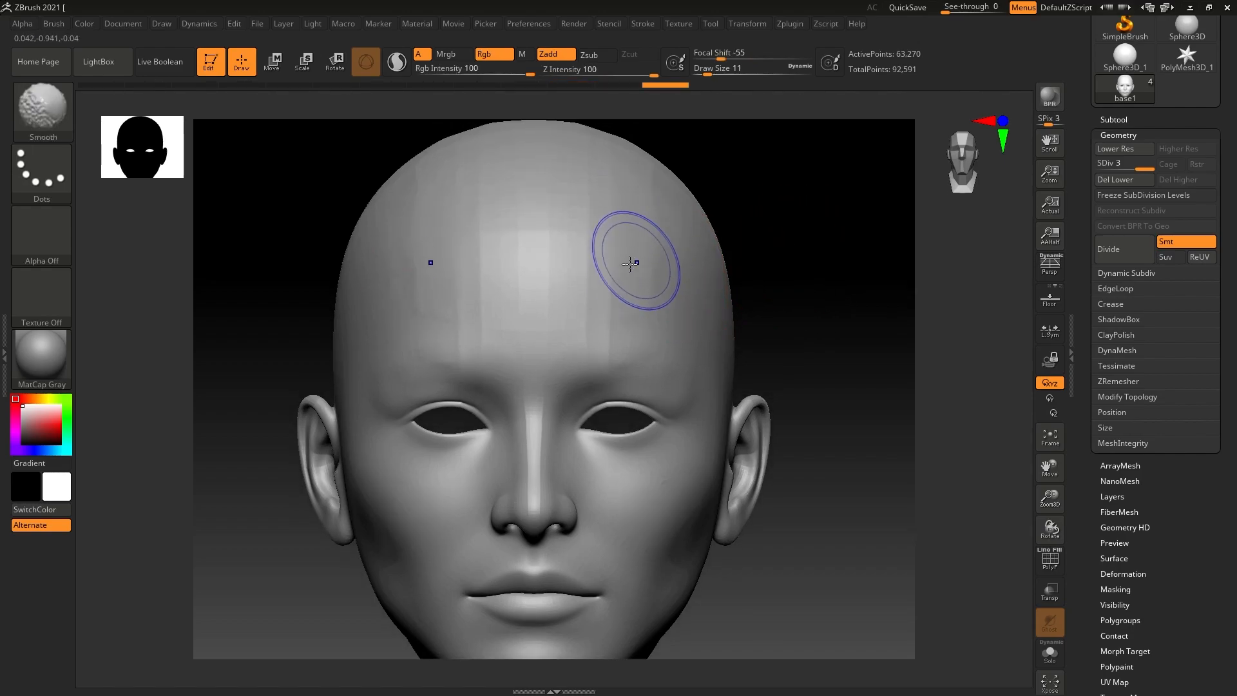
{"action": "mouse_move", "coordinate": [587, 316]}
{"action": "left_mouse_down", "text": "shift"}
{"action": "mouse_move", "coordinate": [541, 300]}
{"action": "mouse_move", "coordinate": [551, 237]}
{"action": "left_mouse_up", "text": "shift"}
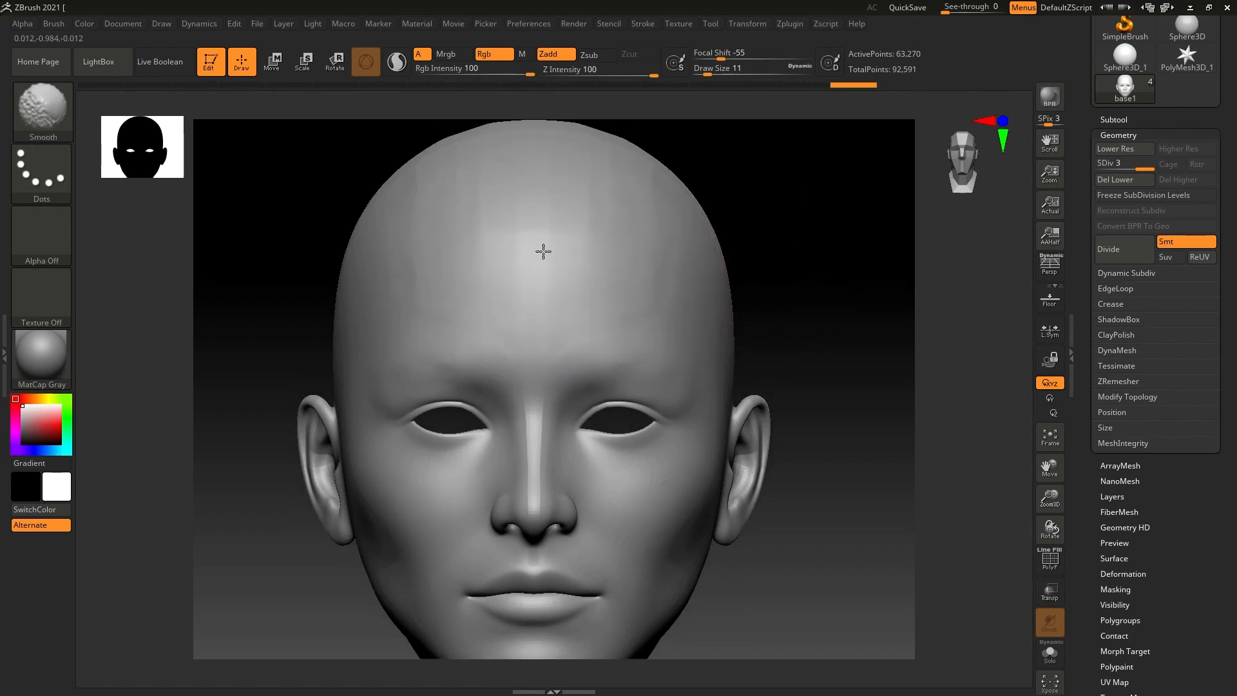
{"action": "left_click_drag", "start_coordinate": [786, 221], "coordinate": [763, 268]}
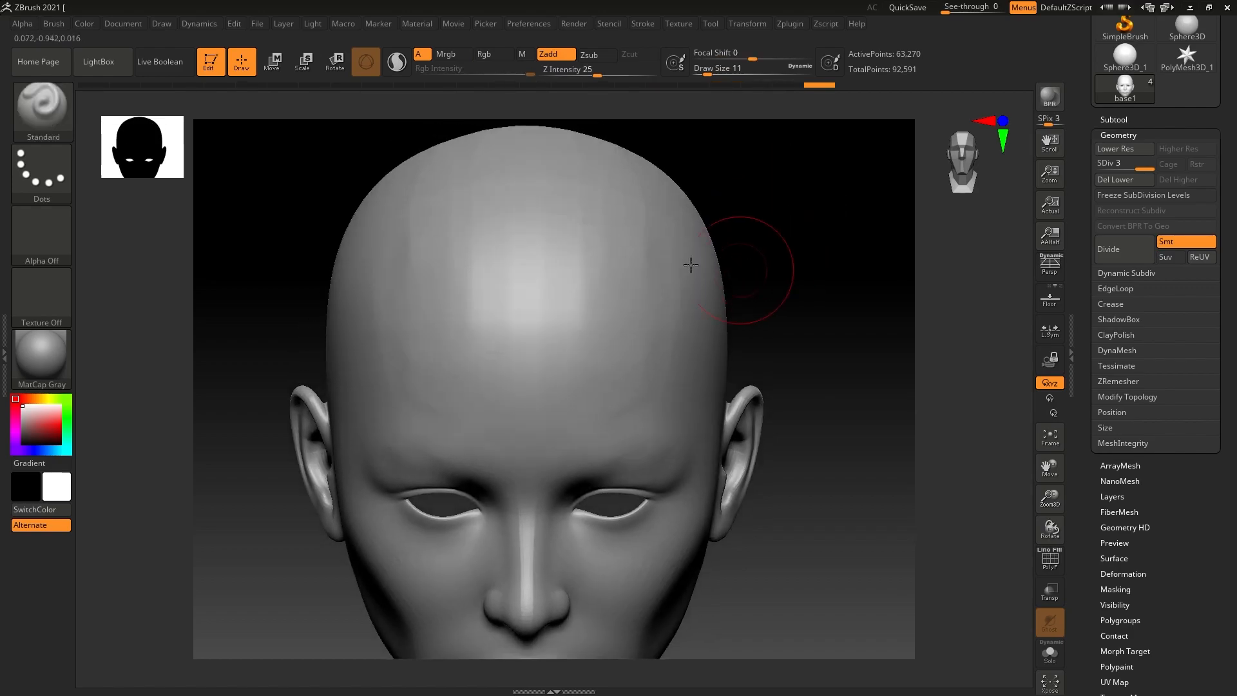
{"action": "left_click_drag", "start_coordinate": [655, 212], "coordinate": [639, 281], "text": "shift"}
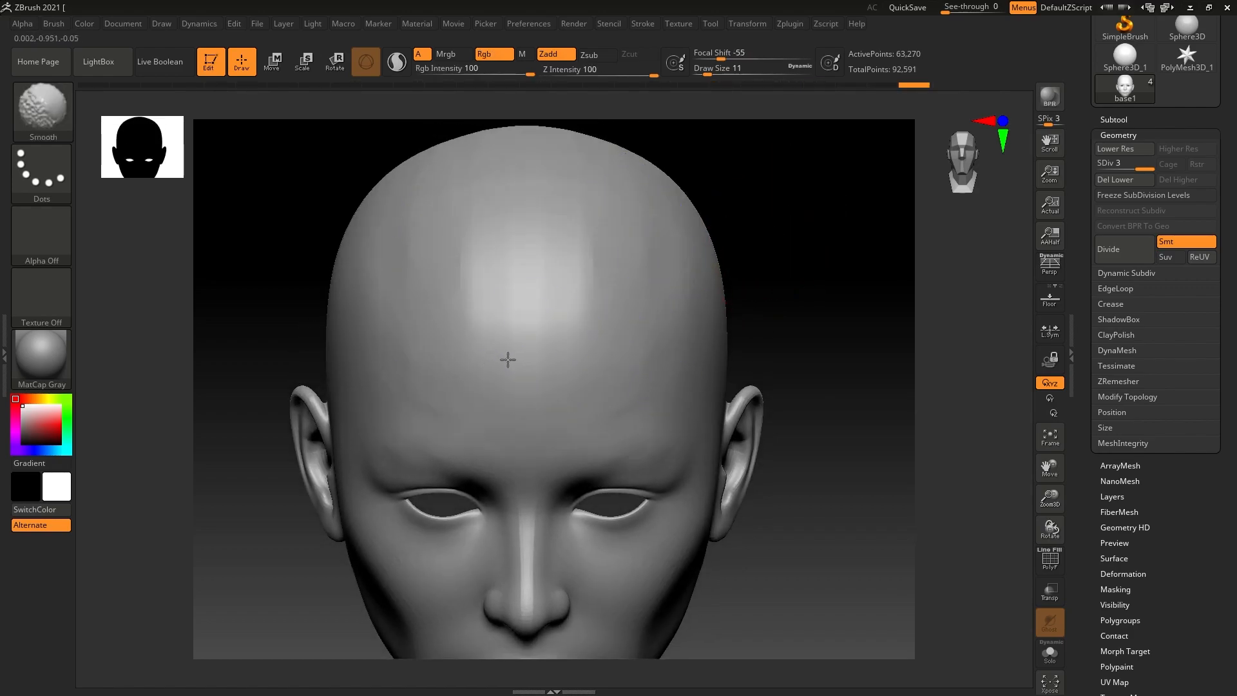
{"action": "left_click_drag", "start_coordinate": [524, 396], "coordinate": [536, 393], "text": "shift"}
Smooth the remaining faceting across the upper forehead and around the center of the brow.
{"action": "mouse_move", "coordinate": [772, 491]}
{"action": "left_mouse_down"}
{"action": "mouse_move", "coordinate": [778, 384]}
{"action": "mouse_move", "coordinate": [712, 393]}
{"action": "left_mouse_up"}
{"action": "mouse_move", "coordinate": [773, 469]}
{"action": "left_mouse_down", "text": "shift"}
{"action": "mouse_move", "coordinate": [753, 394]}
{"action": "mouse_move", "coordinate": [708, 495]}
{"action": "left_mouse_up", "text": "shift"}
{"action": "left_click_drag", "start_coordinate": [769, 414], "coordinate": [760, 522], "text": "shift"}
{"action": "mouse_move", "coordinate": [867, 598]}
{"action": "left_mouse_down"}
{"action": "mouse_move", "coordinate": [893, 594]}
{"action": "mouse_move", "coordinate": [883, 514]}
{"action": "mouse_move", "coordinate": [895, 515]}
{"action": "left_mouse_up"}
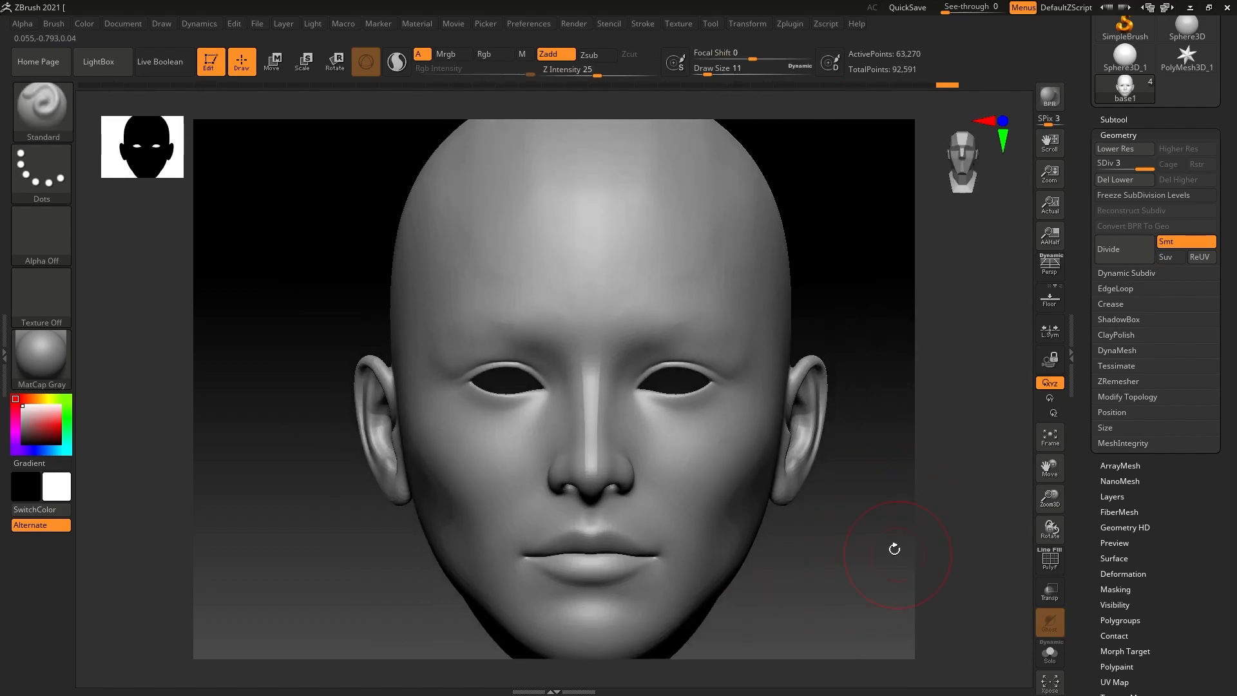
{"action": "mouse_move", "coordinate": [713, 288]}
{"action": "left_mouse_down", "text": "shift"}
{"action": "mouse_move", "coordinate": [513, 202]}
{"action": "mouse_move", "coordinate": [541, 250]}
{"action": "left_mouse_up", "text": "shift"}
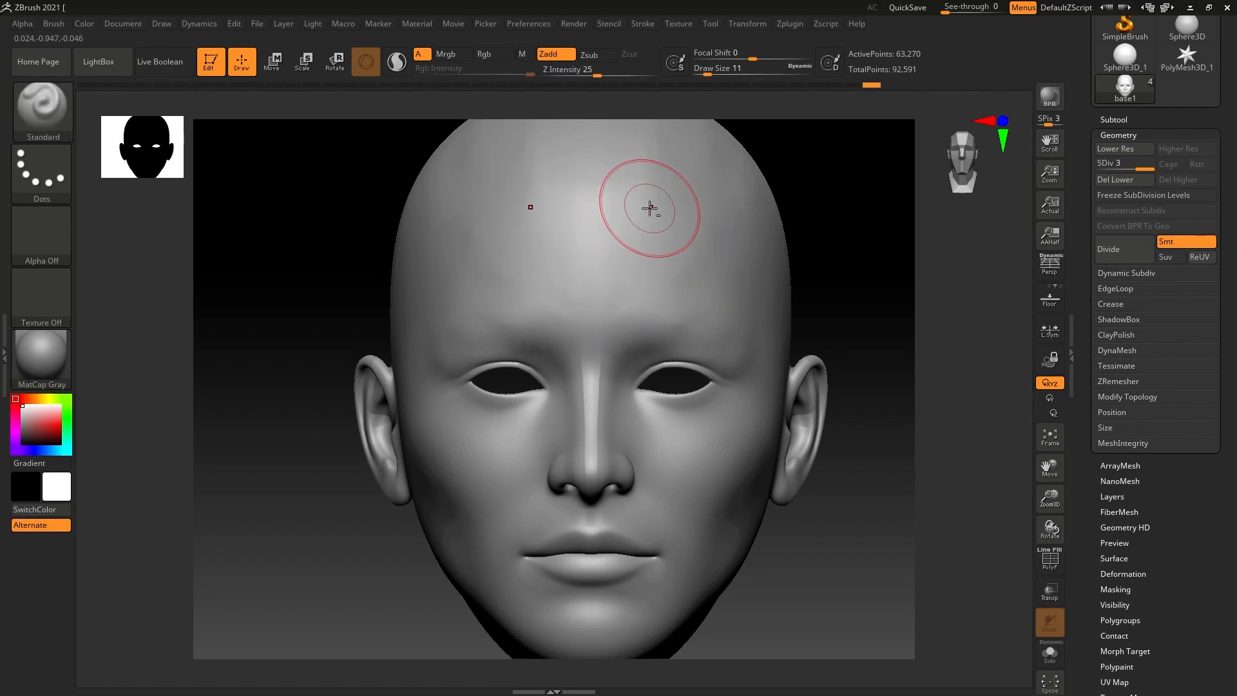
{"action": "right_click_drag", "start_coordinate": [601, 183], "coordinate": [608, 258], "text": "alt"}
{"action": "mouse_move", "coordinate": [577, 209]}
{"action": "left_mouse_down", "text": "shift"}
{"action": "mouse_move", "coordinate": [538, 213]}
{"action": "mouse_move", "coordinate": [465, 252]}
{"action": "mouse_move", "coordinate": [555, 323]}
{"action": "mouse_move", "coordinate": [602, 325]}
{"action": "left_mouse_up", "text": "shift"}
Set the draw size to 6 and smooth the area between the eyes and down the bridge of the nose.
{"action": "right_click_drag", "start_coordinate": [659, 302], "coordinate": [603, 167], "text": "alt"}
{"action": "right_click_drag", "start_coordinate": [790, 495], "coordinate": [859, 528], "text": "alt"}
{"action": "key", "text": "s"}
{"action": "left_click_drag", "start_coordinate": [679, 400], "coordinate": [672, 404]}
{"action": "mouse_move", "coordinate": [511, 328]}
{"action": "left_mouse_down", "text": "shift"}
{"action": "mouse_move", "coordinate": [545, 323]}
{"action": "mouse_move", "coordinate": [532, 354]}
{"action": "mouse_move", "coordinate": [539, 436]}
{"action": "left_mouse_up", "text": "shift"}
{"action": "mouse_move", "coordinate": [552, 288]}
{"action": "left_mouse_down", "text": "shift"}
{"action": "mouse_move", "coordinate": [538, 268]}
{"action": "mouse_move", "coordinate": [530, 398]}
{"action": "mouse_move", "coordinate": [540, 394]}
{"action": "left_mouse_up", "text": "shift"}
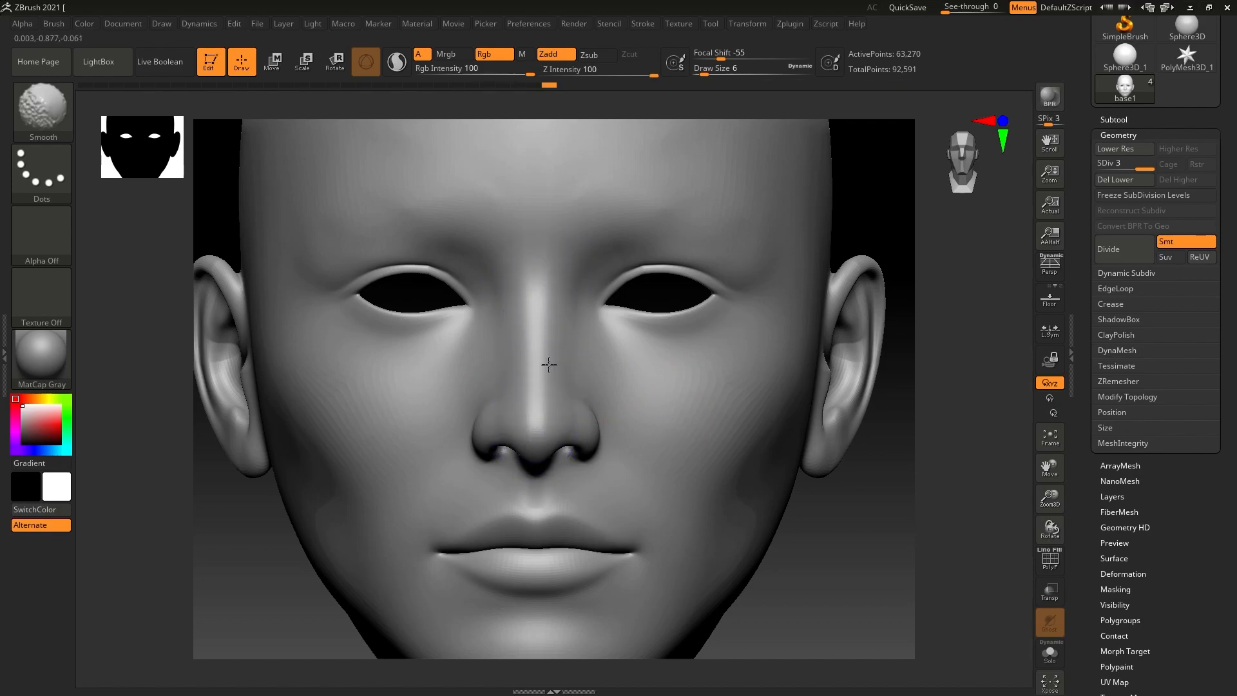
Smooth the ear's outer folds, undoing the stroke made on the tragus.
{"action": "mouse_move", "coordinate": [839, 612]}
{"action": "left_mouse_down"}
{"action": "mouse_move", "coordinate": [861, 558]}
{"action": "mouse_move", "coordinate": [873, 580]}
{"action": "mouse_move", "coordinate": [906, 574]}
{"action": "mouse_move", "coordinate": [878, 554]}
{"action": "mouse_move", "coordinate": [837, 588]}
{"action": "mouse_move", "coordinate": [791, 586]}
{"action": "left_mouse_up"}
{"action": "left_click_drag", "start_coordinate": [373, 470], "coordinate": [148, 511]}
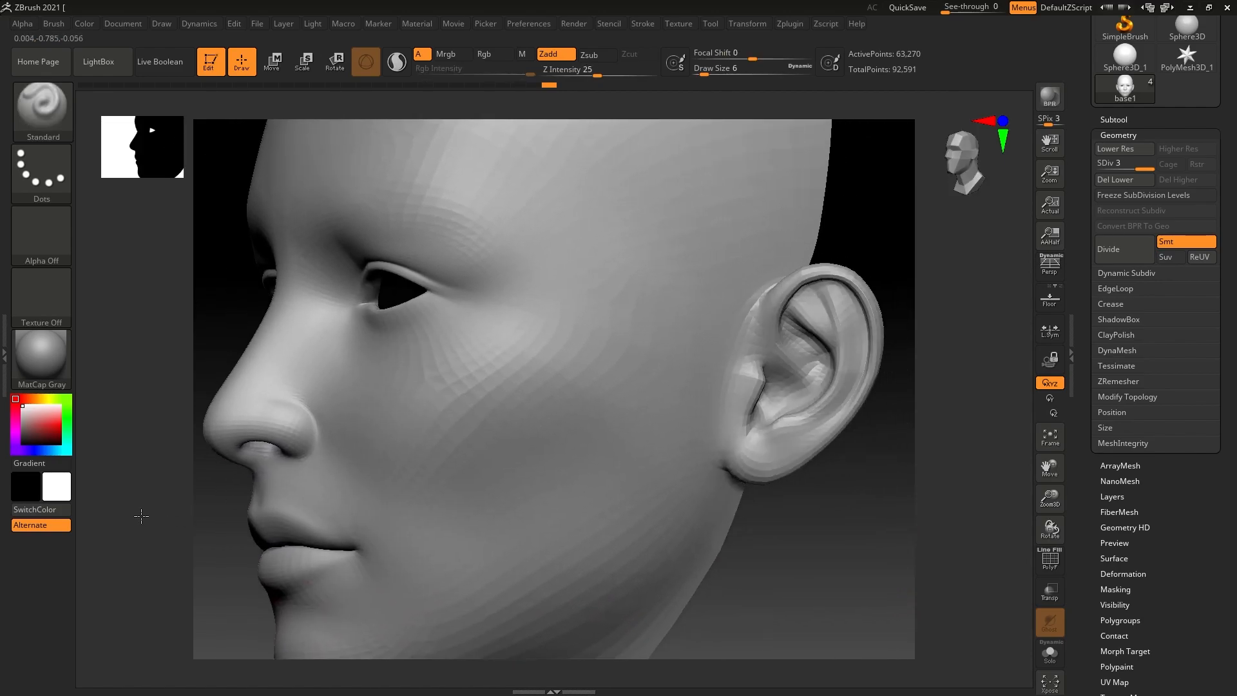
{"action": "left_click_drag", "start_coordinate": [785, 596], "coordinate": [793, 593]}
{"action": "mouse_move", "coordinate": [764, 390]}
{"action": "left_mouse_down", "text": "shift"}
{"action": "mouse_move", "coordinate": [754, 368]}
{"action": "mouse_move", "coordinate": [759, 385]}
{"action": "left_mouse_up", "text": "shift"}
{"action": "key", "text": "ctrl+z"}
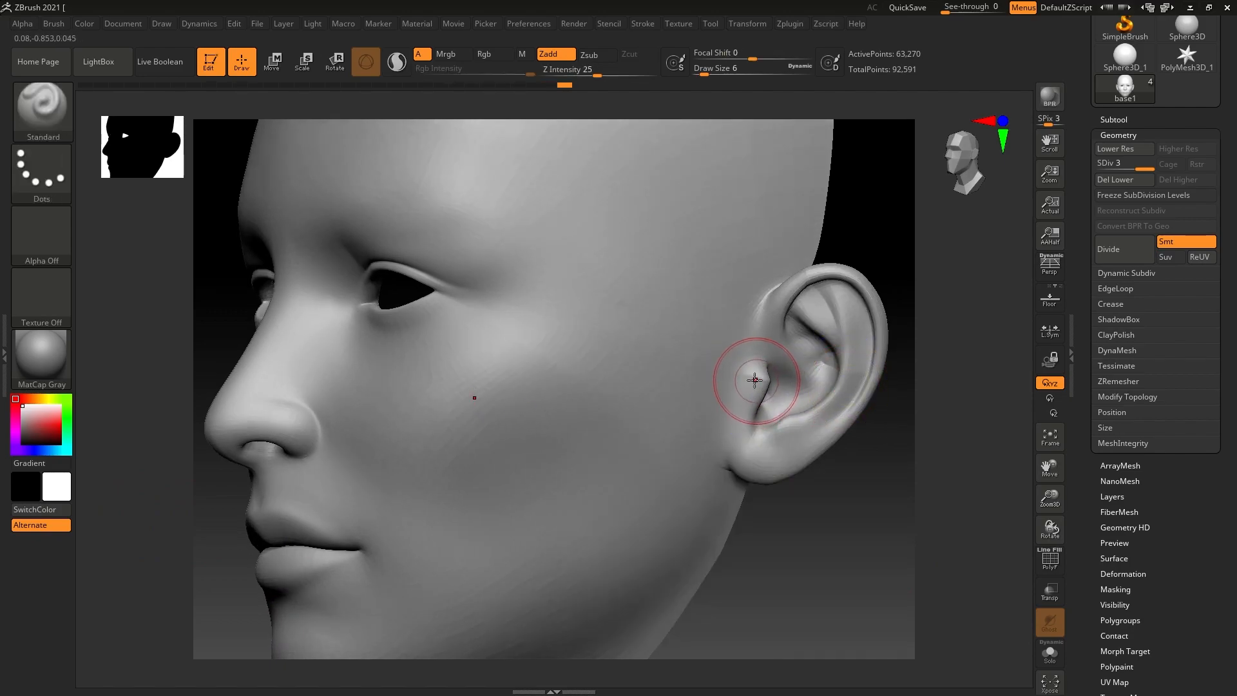
{"action": "left_click_drag", "start_coordinate": [860, 361], "coordinate": [845, 312], "text": "shift"}
{"action": "left_click_drag", "start_coordinate": [851, 540], "coordinate": [854, 468]}
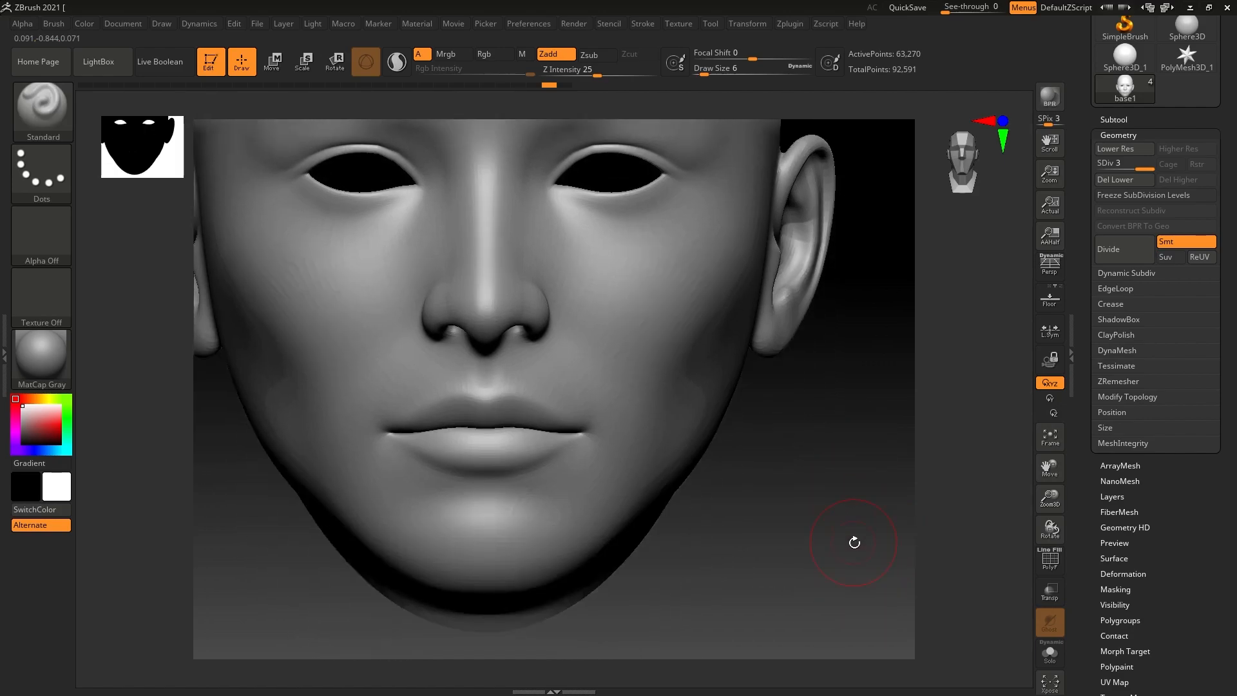
Divide the head up to subdivision level 5, smoothing the area around the ear between the two divisions.
{"action": "key", "text": "ctrl+d"}
{"action": "mouse_move", "coordinate": [840, 438]}
{"action": "left_mouse_down"}
{"action": "mouse_move", "coordinate": [797, 497]}
{"action": "mouse_move", "coordinate": [748, 475]}
{"action": "left_mouse_up"}
{"action": "mouse_move", "coordinate": [741, 387]}
{"action": "left_mouse_down", "text": "shift"}
{"action": "mouse_move", "coordinate": [683, 361]}
{"action": "mouse_move", "coordinate": [790, 312]}
{"action": "mouse_move", "coordinate": [785, 346]}
{"action": "left_mouse_up", "text": "shift"}
{"action": "left_click_drag", "start_coordinate": [762, 245], "coordinate": [740, 234], "text": "shift"}
{"action": "mouse_move", "coordinate": [795, 524]}
{"action": "left_mouse_down"}
{"action": "mouse_move", "coordinate": [828, 519]}
{"action": "mouse_move", "coordinate": [864, 483]}
{"action": "mouse_move", "coordinate": [831, 516]}
{"action": "mouse_move", "coordinate": [823, 500]}
{"action": "mouse_move", "coordinate": [802, 504]}
{"action": "mouse_move", "coordinate": [825, 518]}
{"action": "mouse_move", "coordinate": [812, 523]}
{"action": "left_mouse_up"}
{"action": "key", "text": "ctrl+d"}
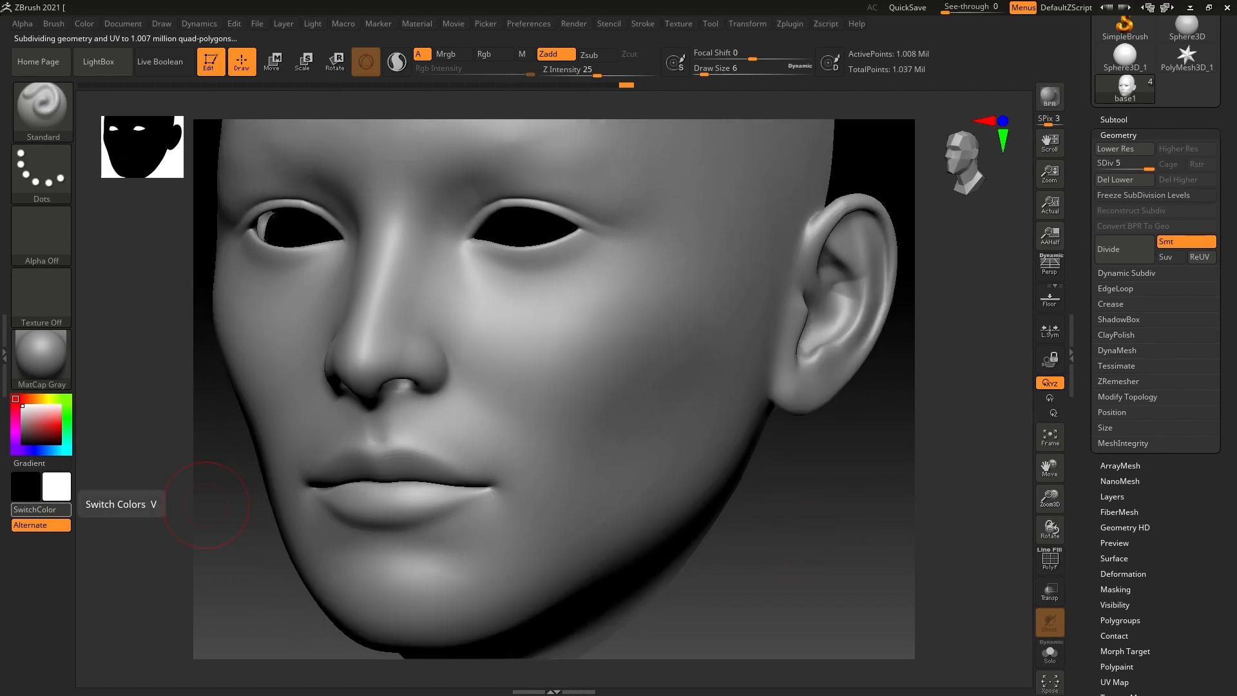
{"action": "left_click_drag", "start_coordinate": [830, 529], "coordinate": [784, 470], "text": "shift"}
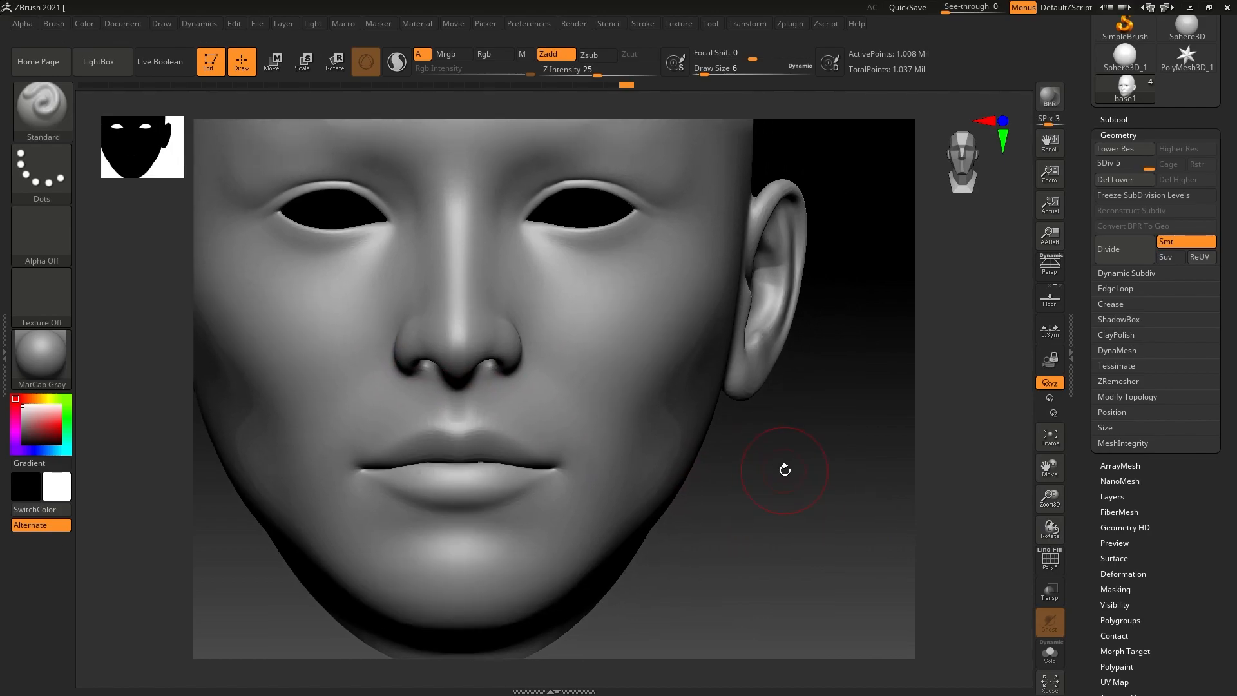
Load the numbered brush 10 for compressed pores from the LightBox Skin brush folder.
{"action": "left_click", "coordinate": [119, 70]}
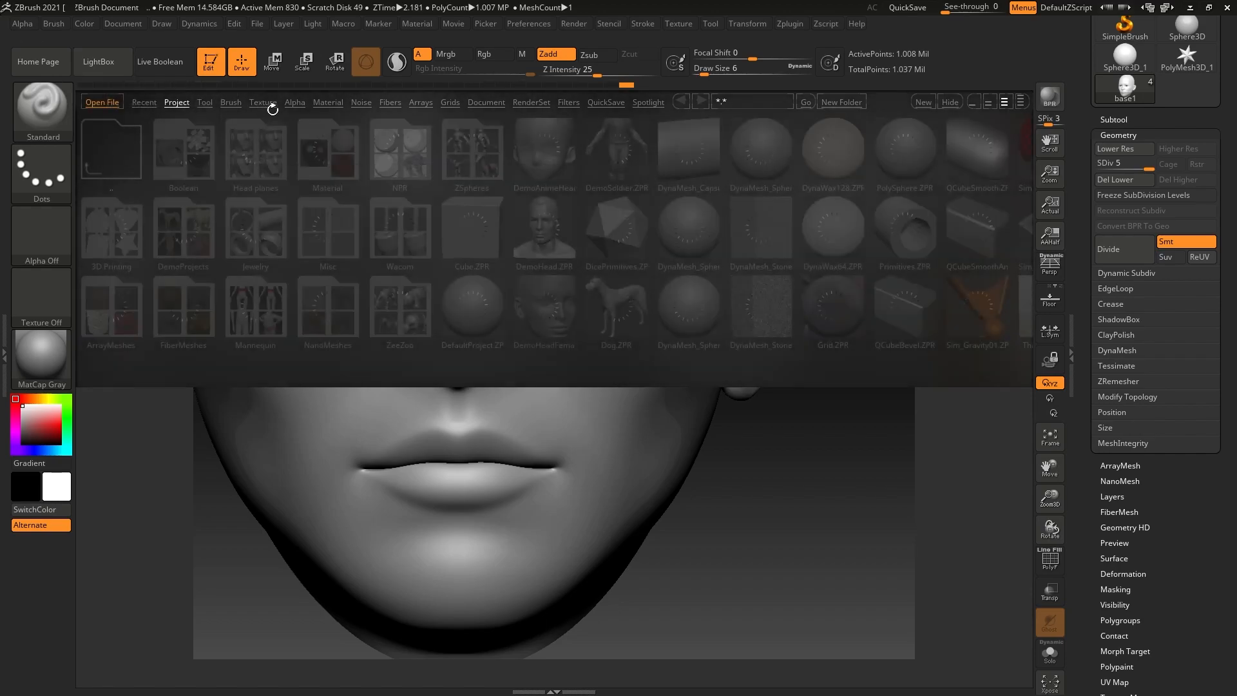
{"action": "left_click", "coordinate": [230, 102]}
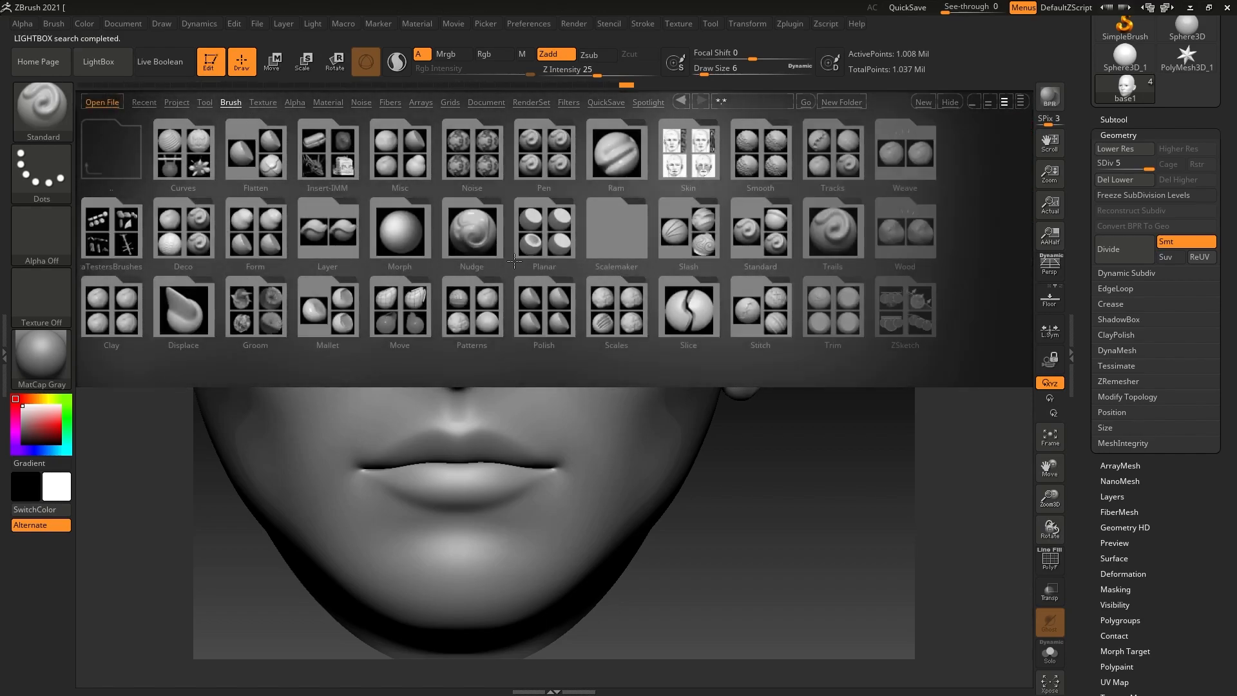
{"action": "left_click", "coordinate": [681, 146]}
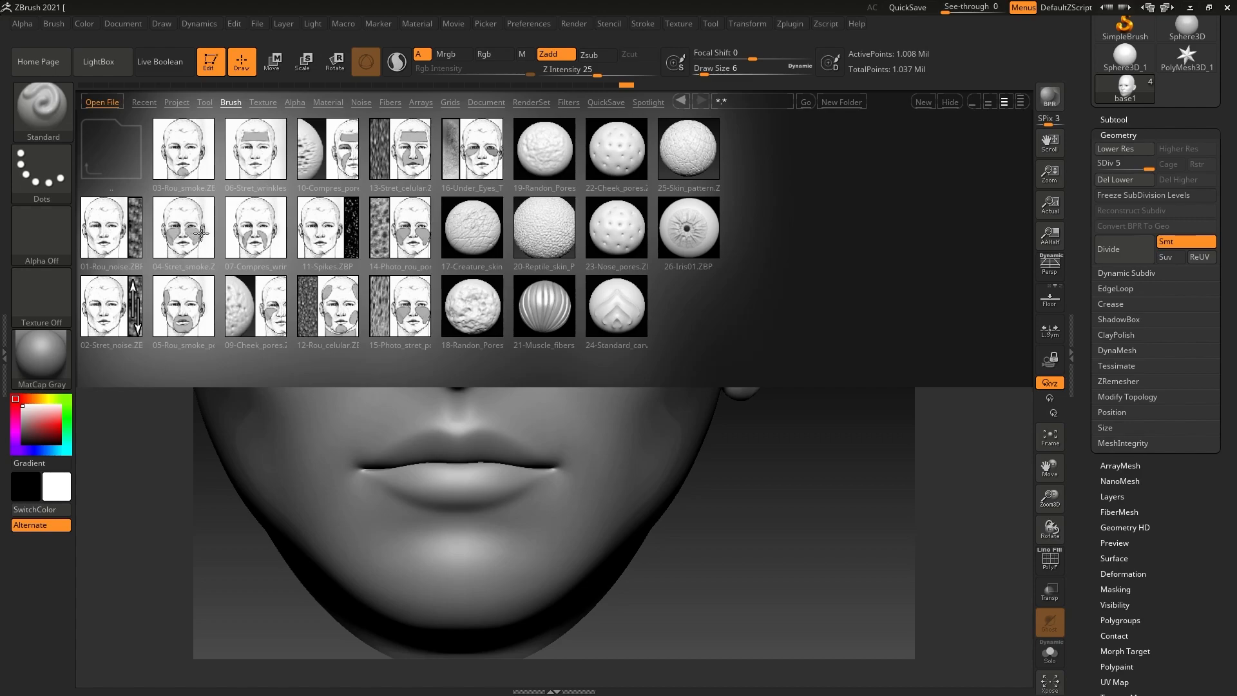
{"action": "double_click", "coordinate": [338, 153]}
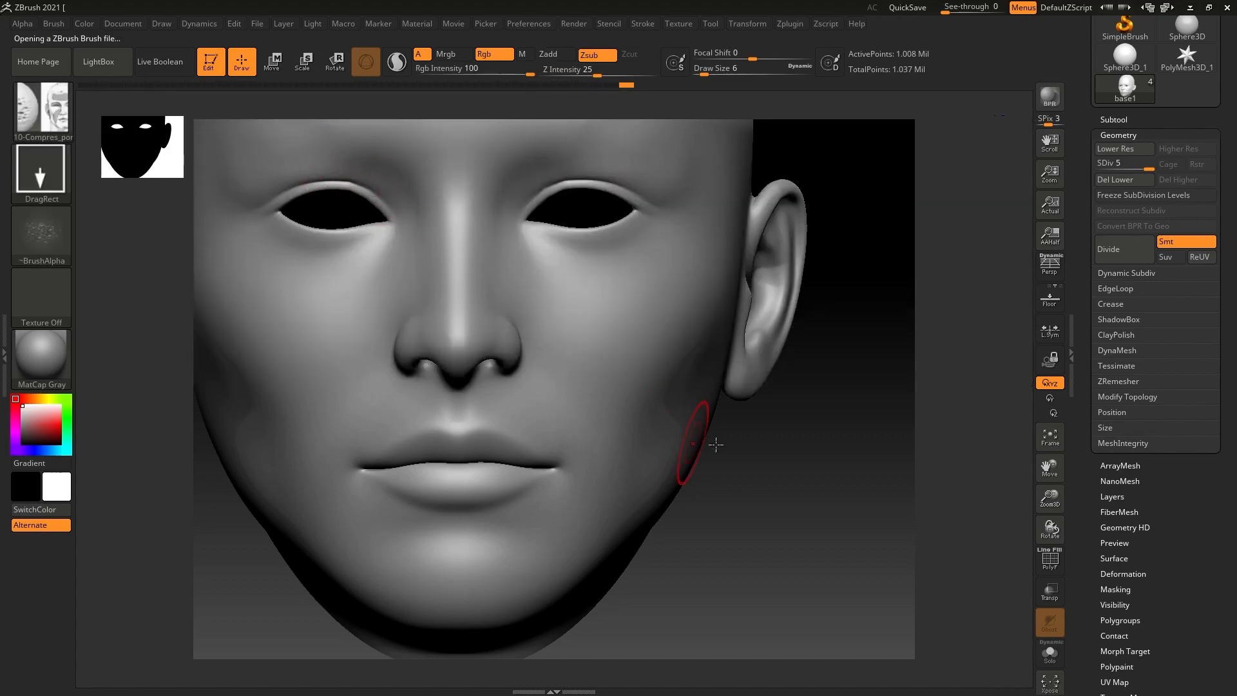
Try stamping the pore pattern on the cheek at subdivision level 5.
{"action": "left_click_drag", "start_coordinate": [817, 507], "coordinate": [744, 482]}
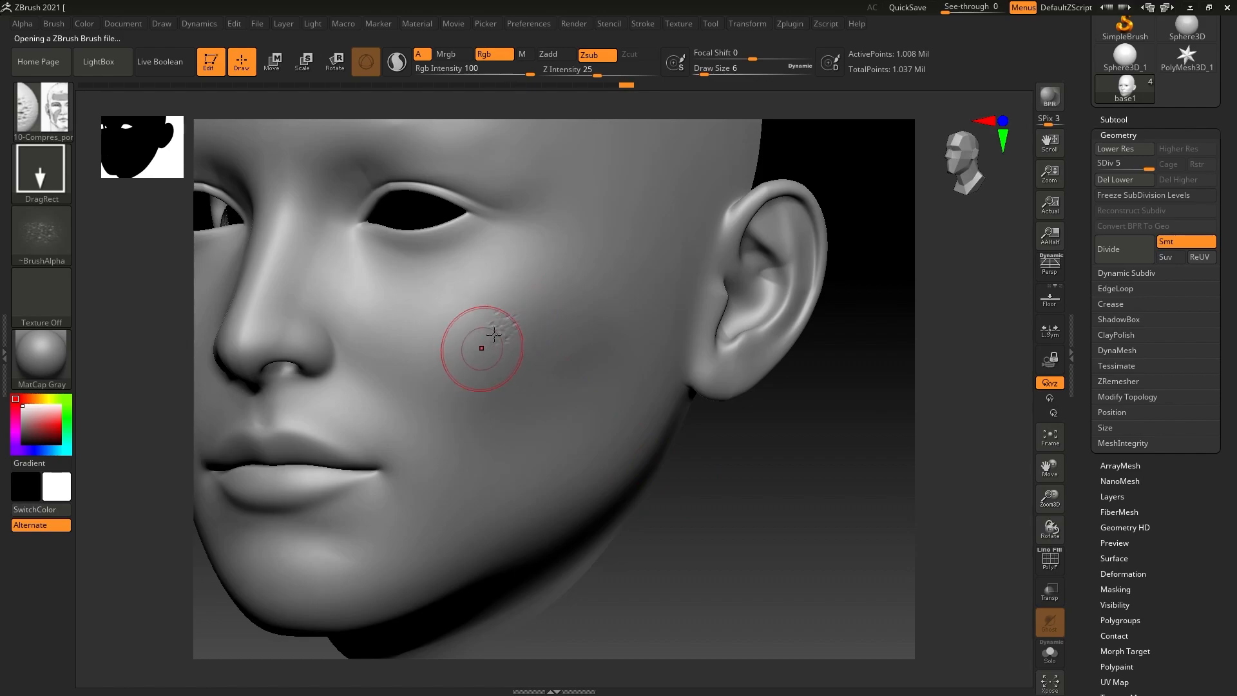
{"action": "left_click_drag", "start_coordinate": [748, 514], "coordinate": [745, 505], "text": "shift"}
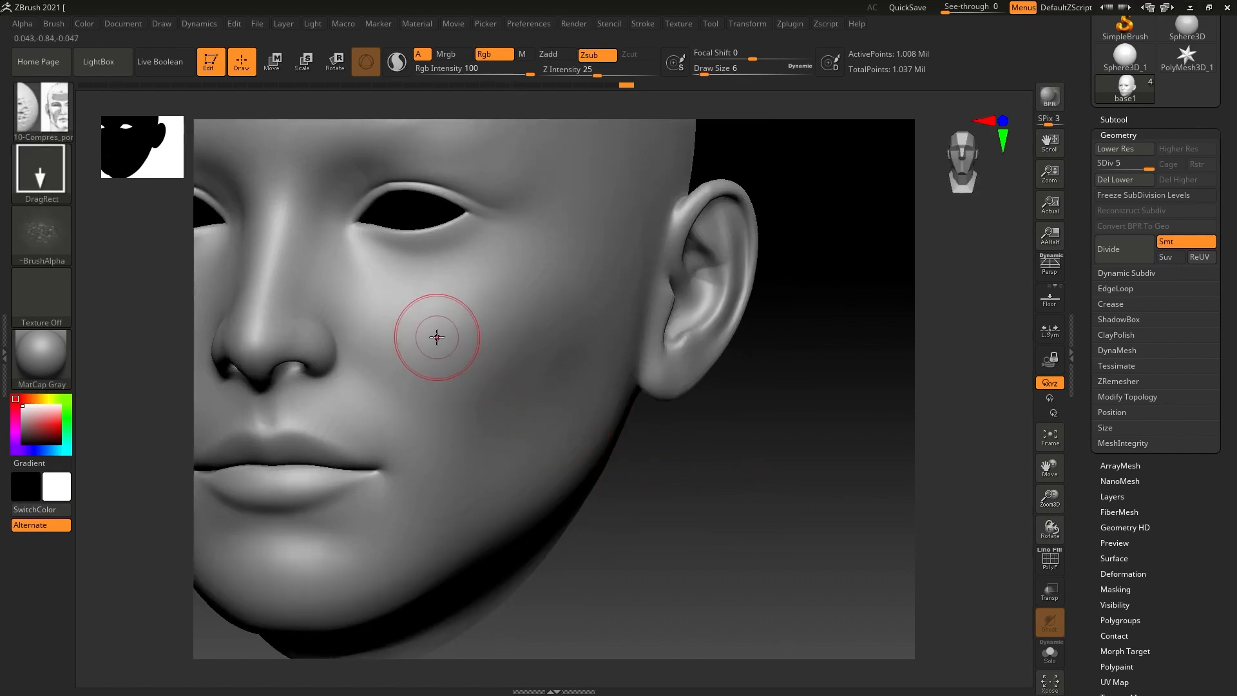
{"action": "left_click_drag", "start_coordinate": [457, 352], "coordinate": [473, 375]}
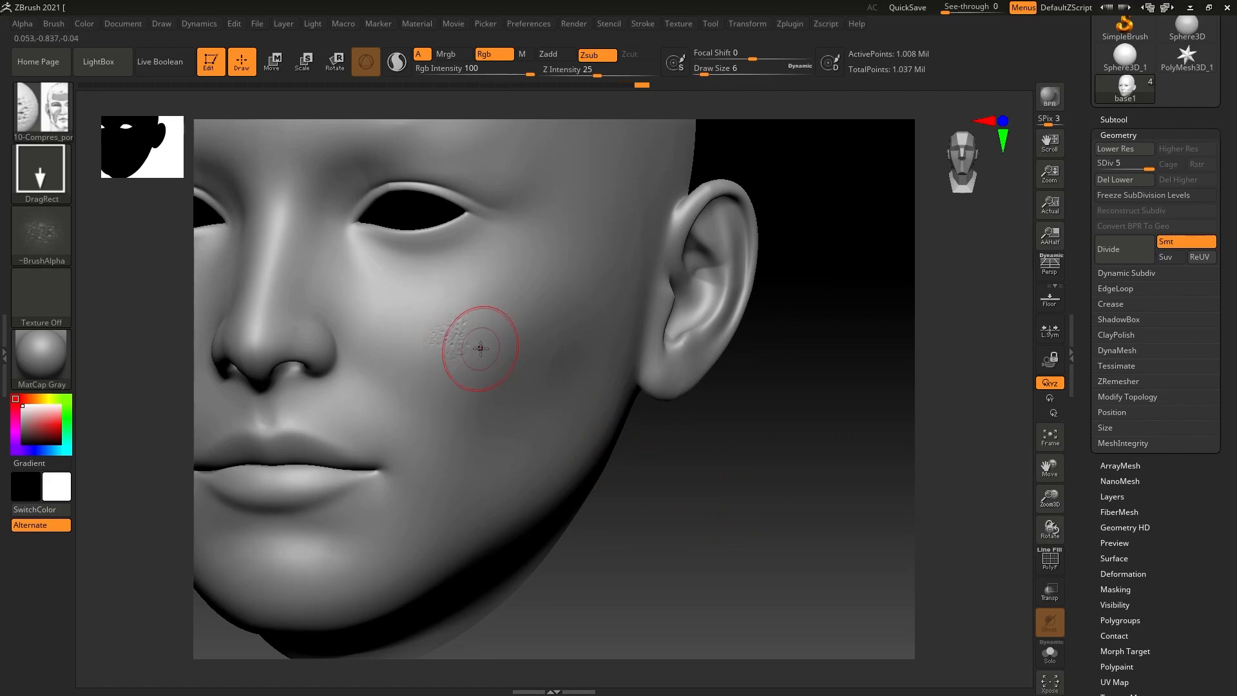
{"action": "key", "text": "ctrl"}
{"action": "key", "text": "space"}
{"action": "key", "text": "b"}
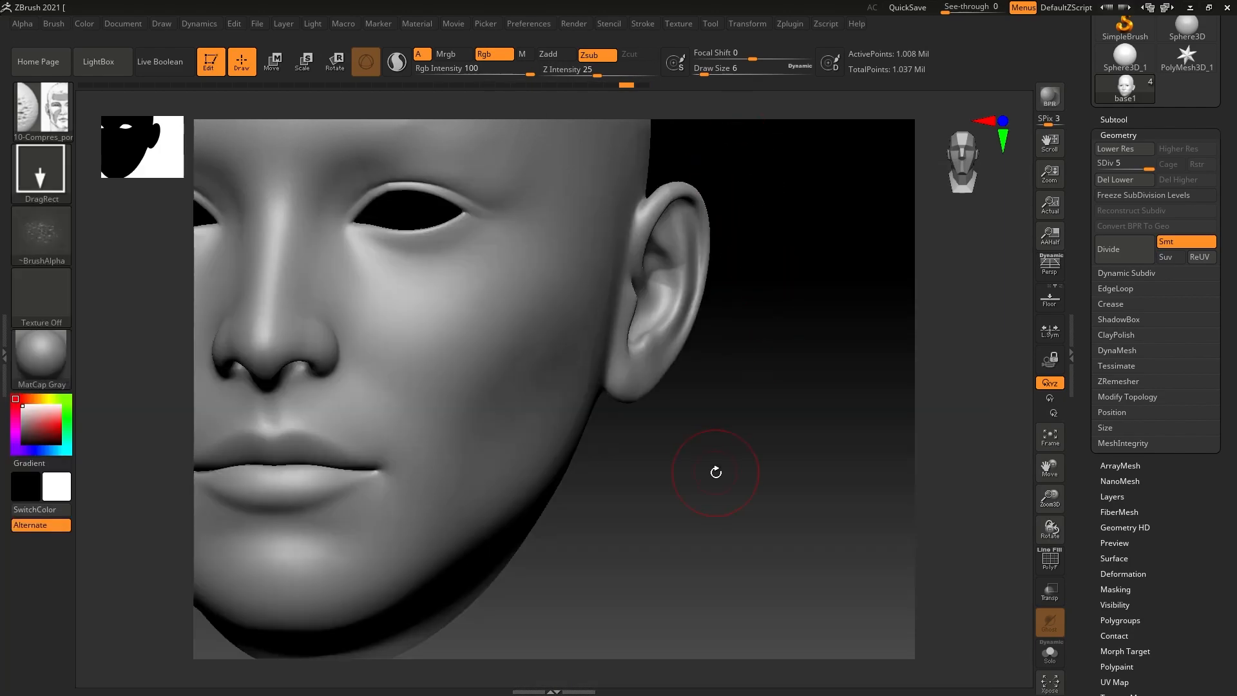
Divide the head once more to subdivision level 6.
{"action": "left_click_drag", "start_coordinate": [715, 471], "coordinate": [841, 444], "text": "alt"}
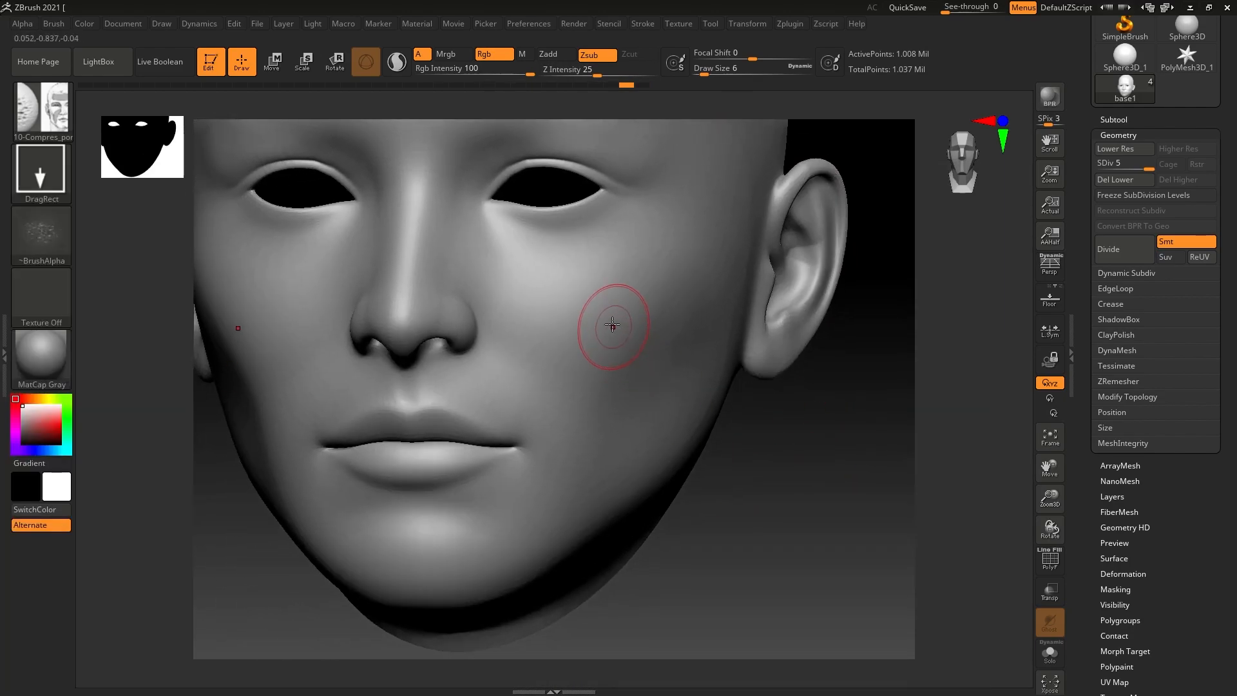
{"action": "key", "text": "ctrl+d"}
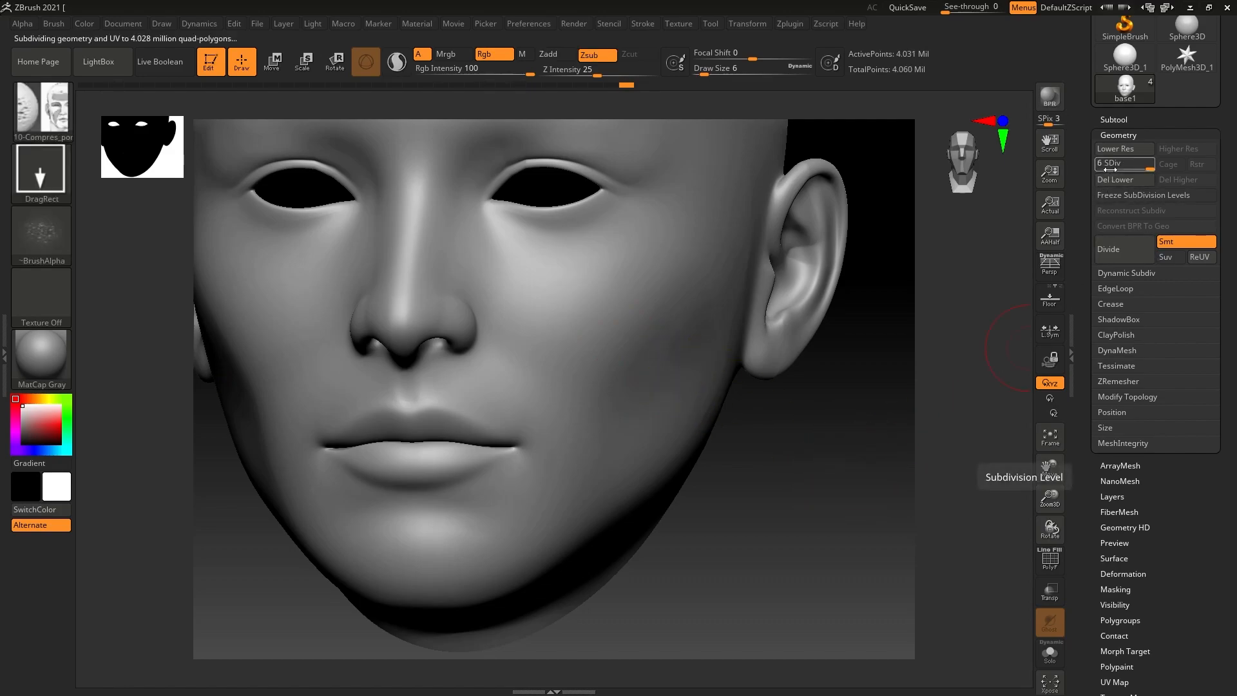
Test several small pore stamps on the cheek beside the nose, and smooth them away.
{"action": "left_click_drag", "start_coordinate": [773, 436], "coordinate": [751, 451], "text": "alt"}
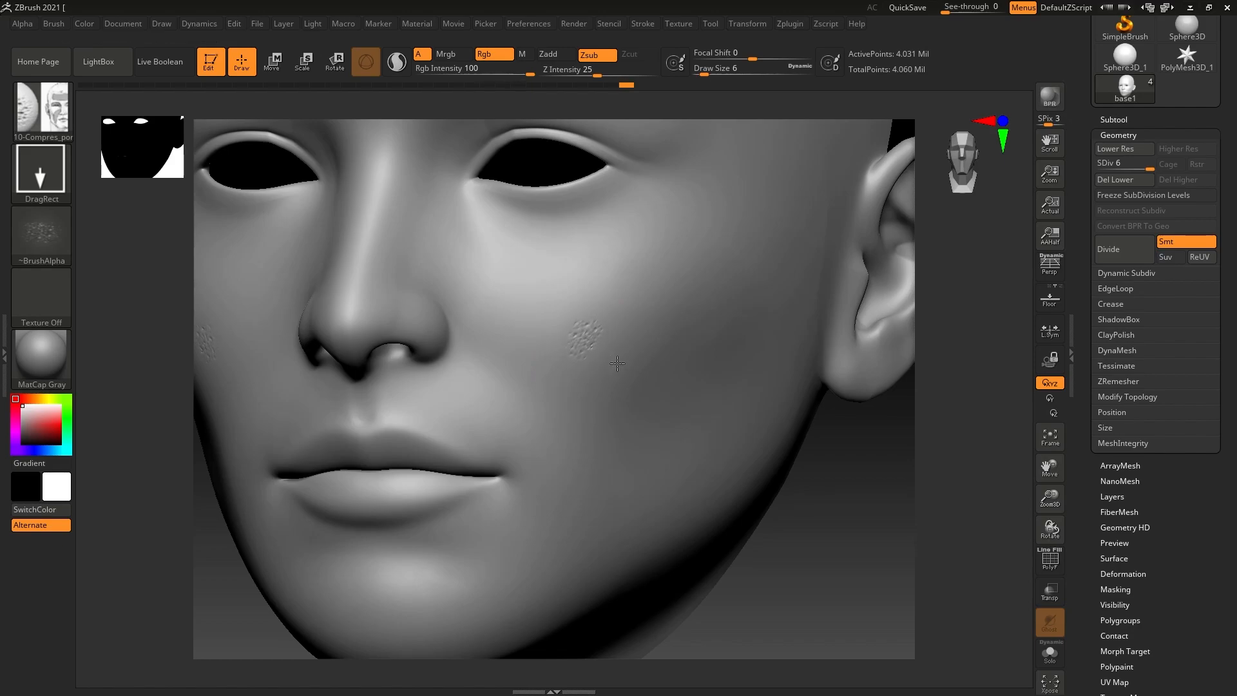
{"action": "left_click_drag", "start_coordinate": [587, 339], "coordinate": [566, 376]}
{"action": "mouse_move", "coordinate": [542, 334]}
{"action": "left_mouse_down"}
{"action": "mouse_move", "coordinate": [565, 358]}
{"action": "mouse_move", "coordinate": [585, 324]}
{"action": "mouse_move", "coordinate": [545, 320]}
{"action": "mouse_move", "coordinate": [565, 349]}
{"action": "mouse_move", "coordinate": [524, 328]}
{"action": "left_mouse_up"}
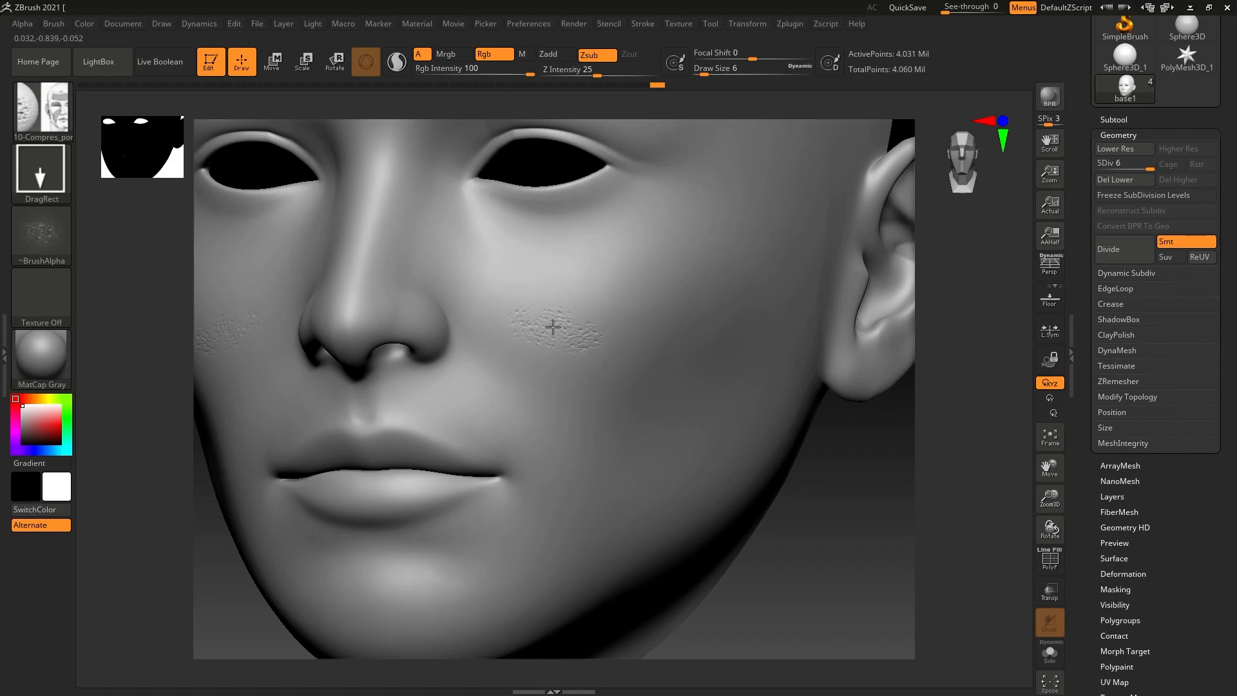
{"action": "mouse_move", "coordinate": [552, 327]}
{"action": "left_mouse_down"}
{"action": "mouse_move", "coordinate": [498, 329]}
{"action": "mouse_move", "coordinate": [502, 296]}
{"action": "mouse_move", "coordinate": [507, 328]}
{"action": "mouse_move", "coordinate": [539, 317]}
{"action": "mouse_move", "coordinate": [552, 284]}
{"action": "mouse_move", "coordinate": [545, 328]}
{"action": "mouse_move", "coordinate": [500, 312]}
{"action": "mouse_move", "coordinate": [587, 347]}
{"action": "mouse_move", "coordinate": [513, 325]}
{"action": "mouse_move", "coordinate": [533, 295]}
{"action": "mouse_move", "coordinate": [461, 329]}
{"action": "mouse_move", "coordinate": [553, 362]}
{"action": "mouse_move", "coordinate": [539, 327]}
{"action": "mouse_move", "coordinate": [555, 332]}
{"action": "mouse_move", "coordinate": [530, 328]}
{"action": "left_mouse_up"}
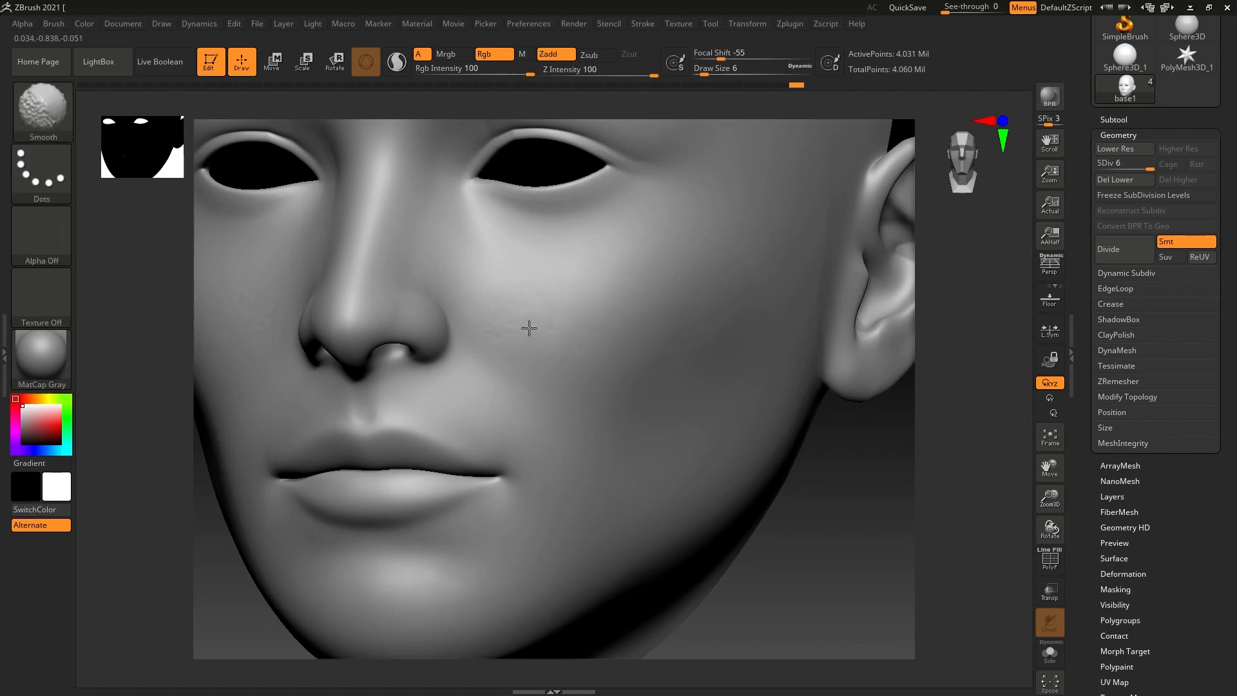
Test a larger pore stamp on the upper cheek and undo it.
{"action": "left_click_drag", "start_coordinate": [866, 534], "coordinate": [829, 525]}
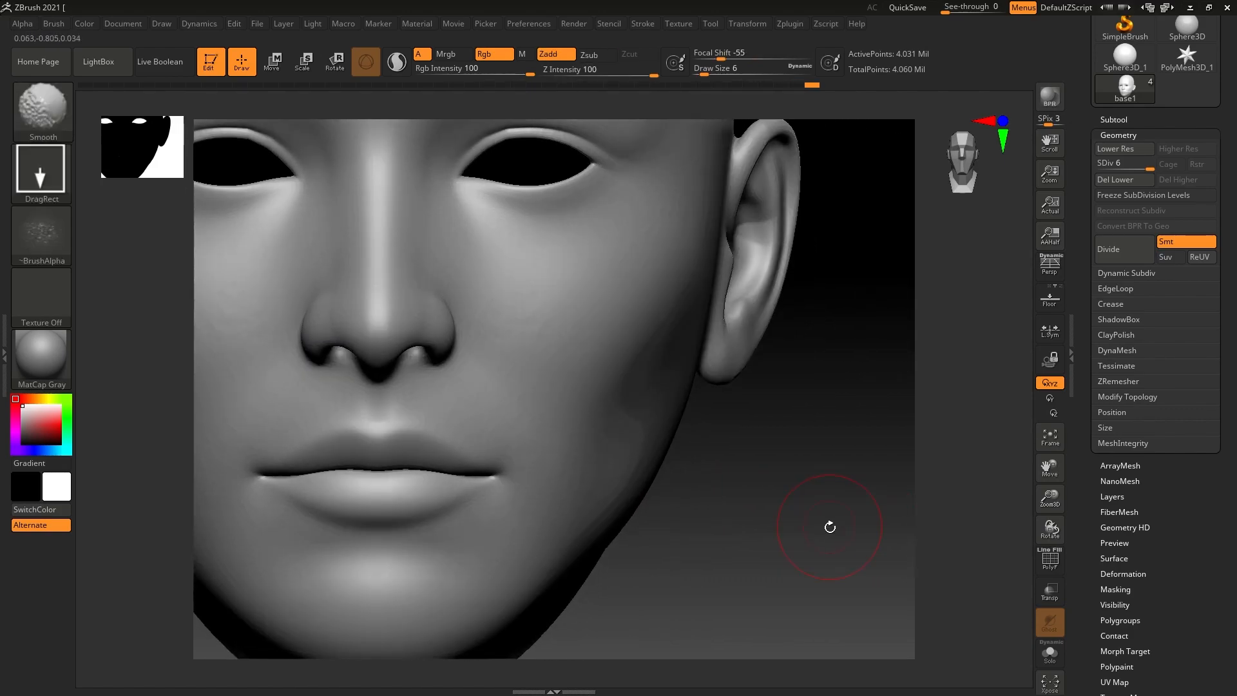
{"action": "left_click_drag", "start_coordinate": [790, 482], "coordinate": [786, 505]}
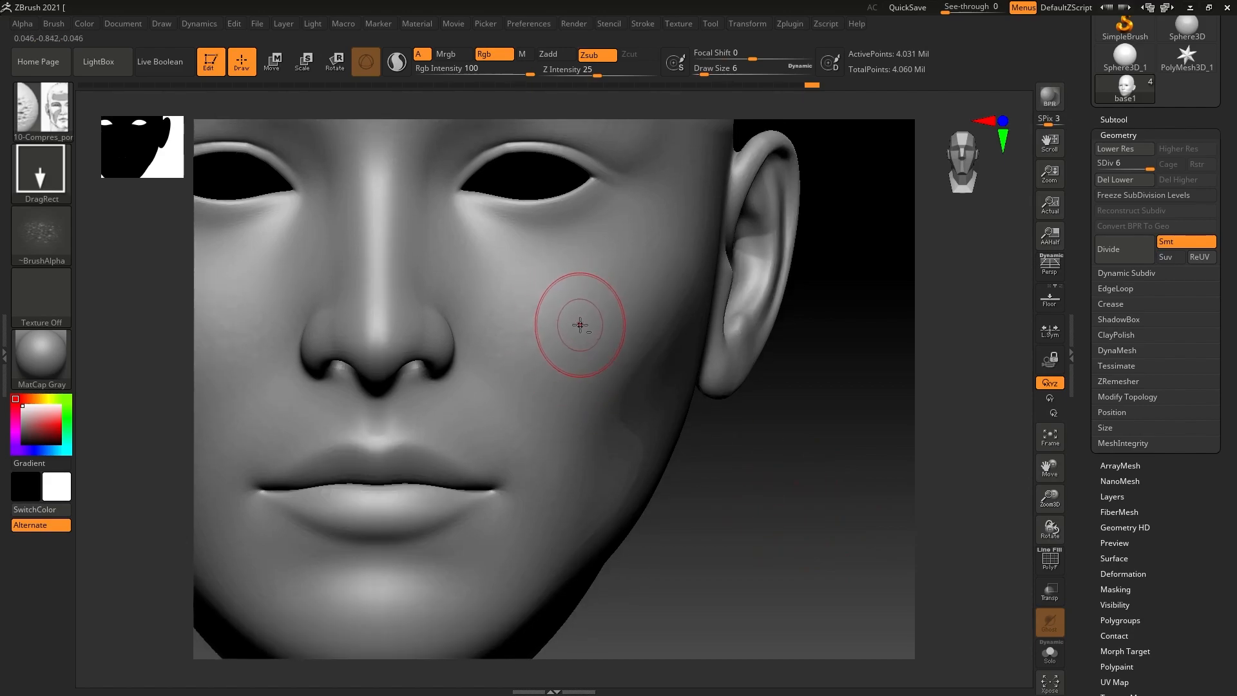
{"action": "left_click_drag", "start_coordinate": [619, 350], "coordinate": [624, 232]}
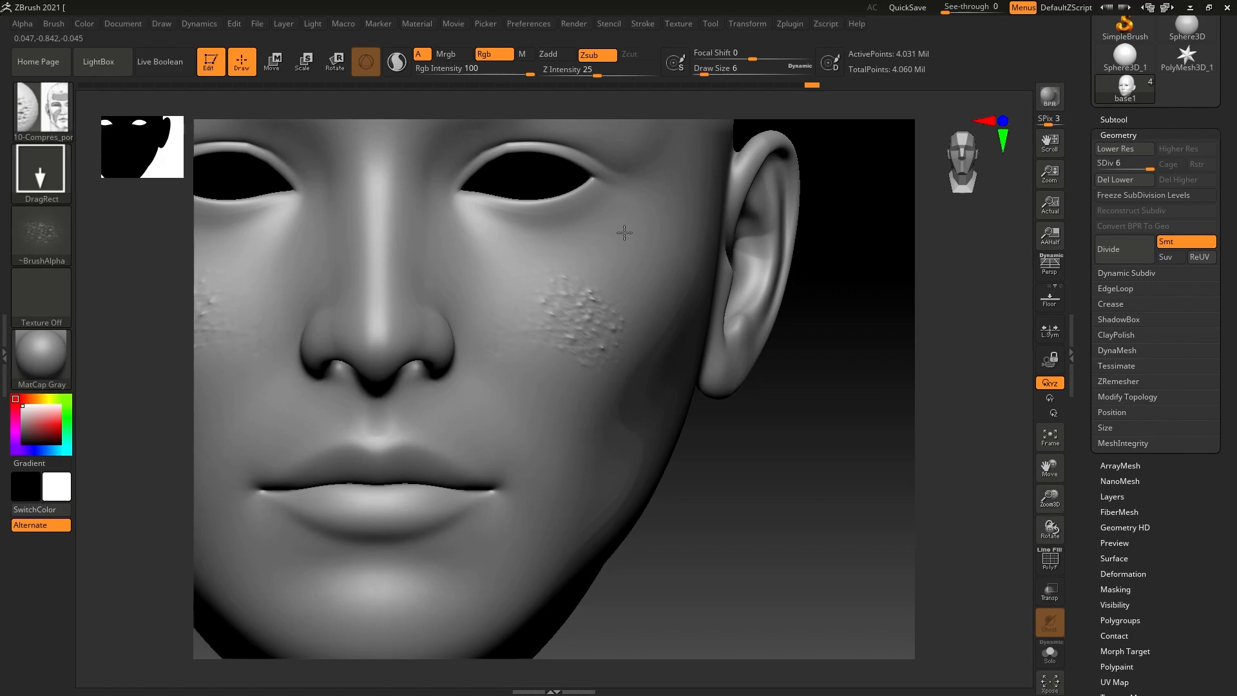
{"action": "key", "text": "ctrl+z"}
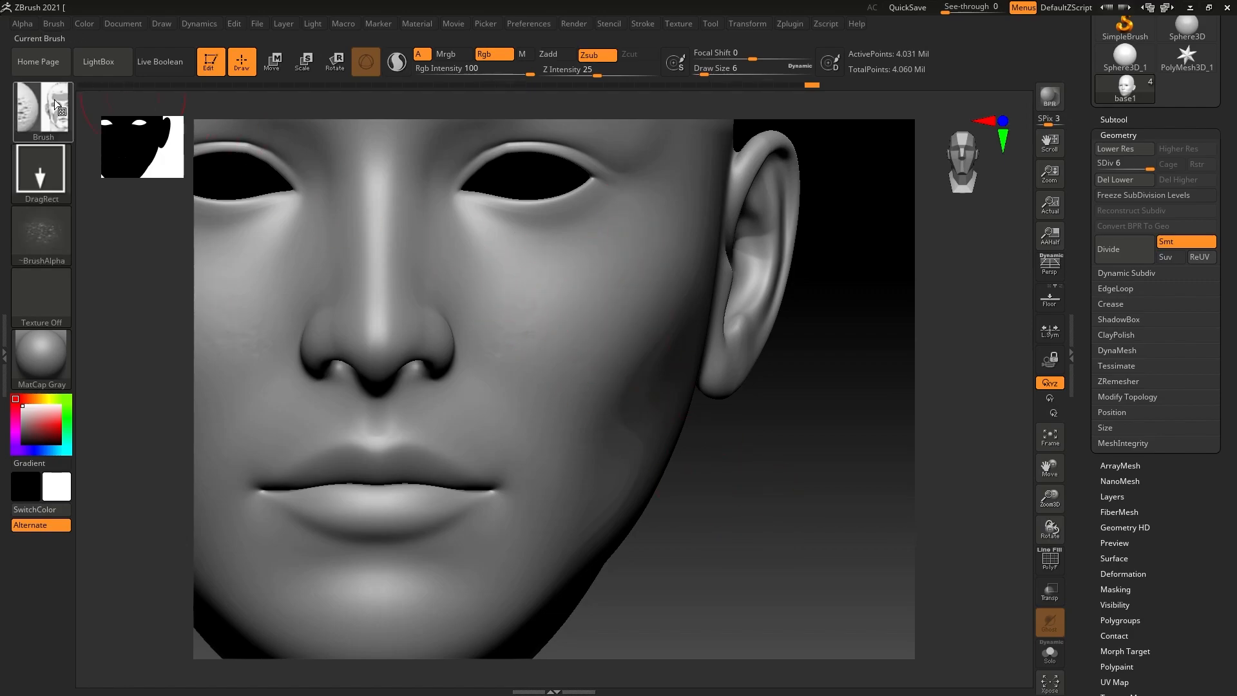
Open the LightBox brush library again.
{"action": "left_click", "coordinate": [106, 64]}
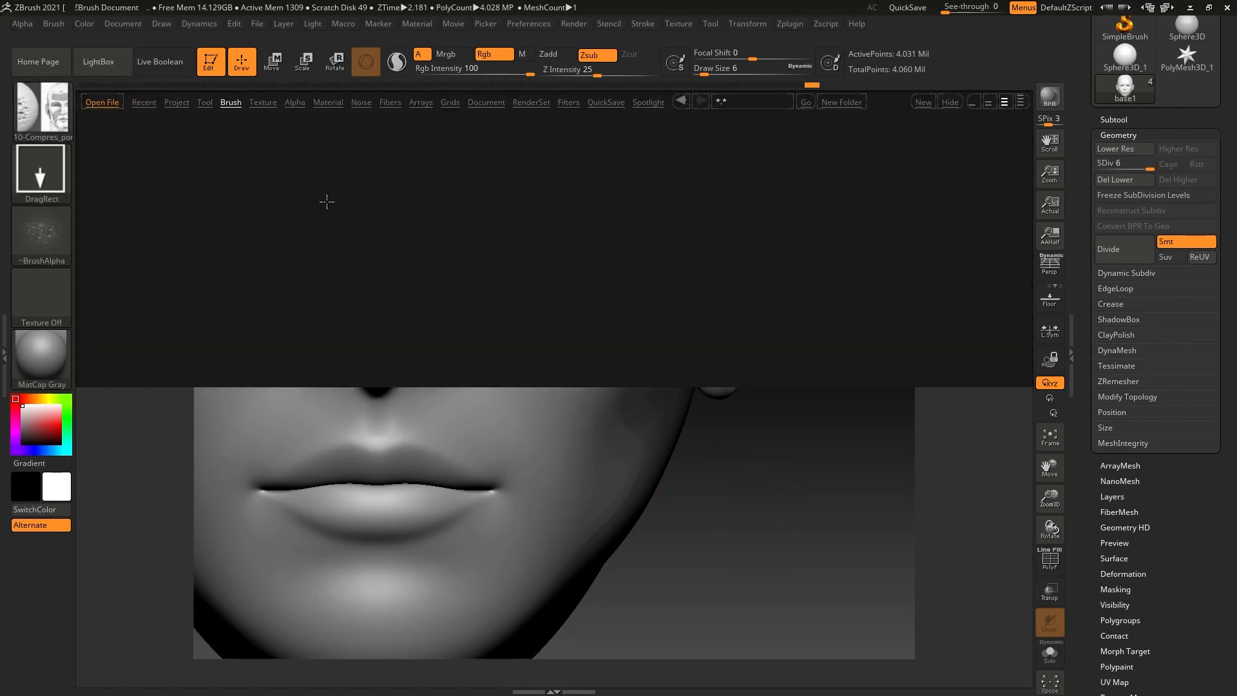